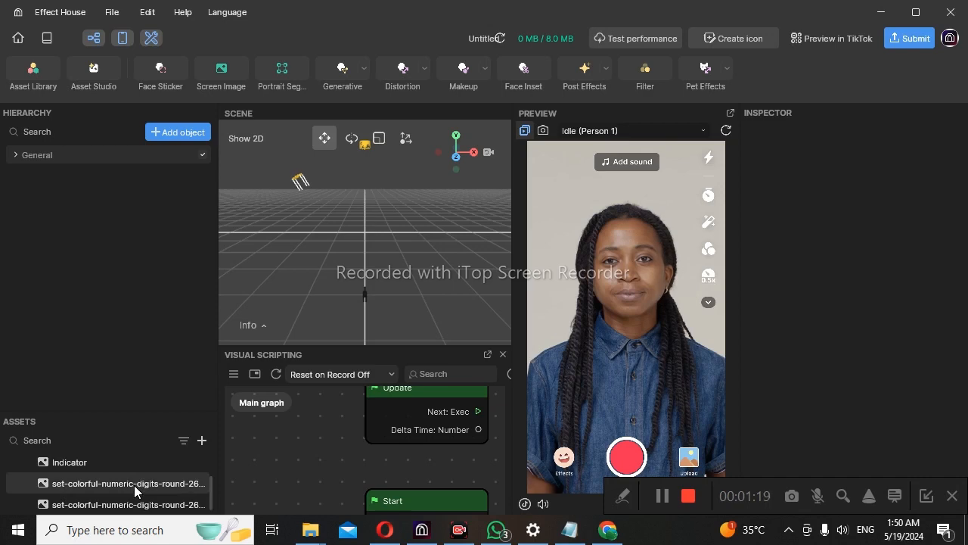
Inspect the two imported colorful digit textures and the contents of the General group.
left_click(134, 485)
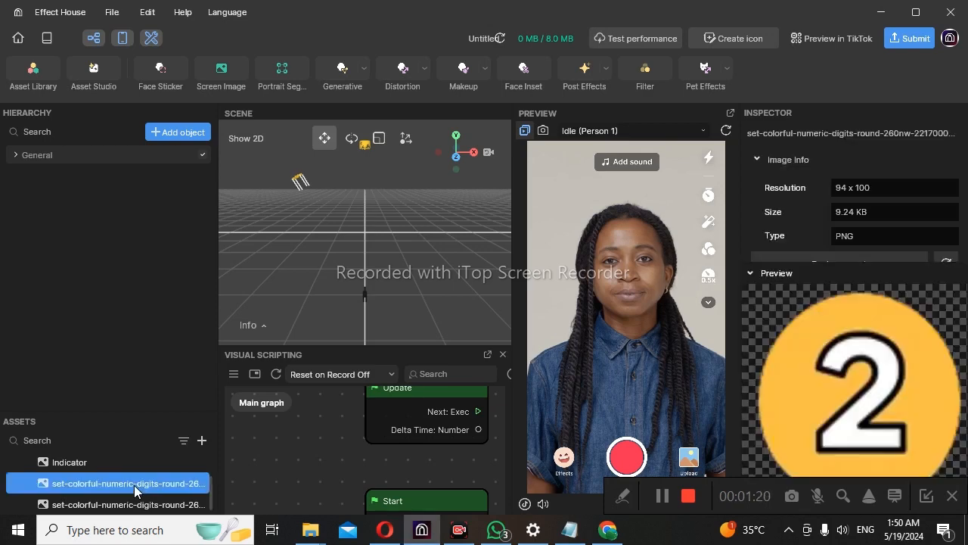
left_click(179, 504)
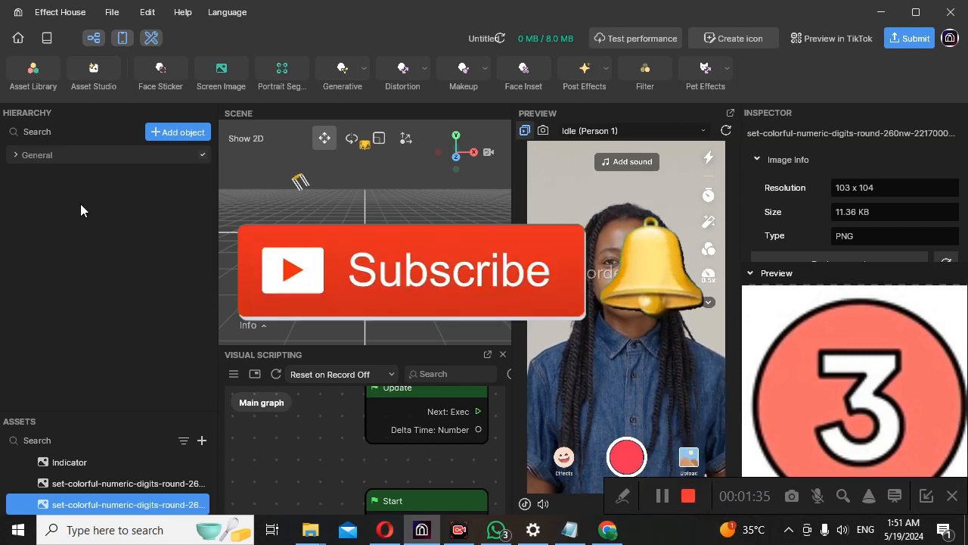
left_click(15, 155)
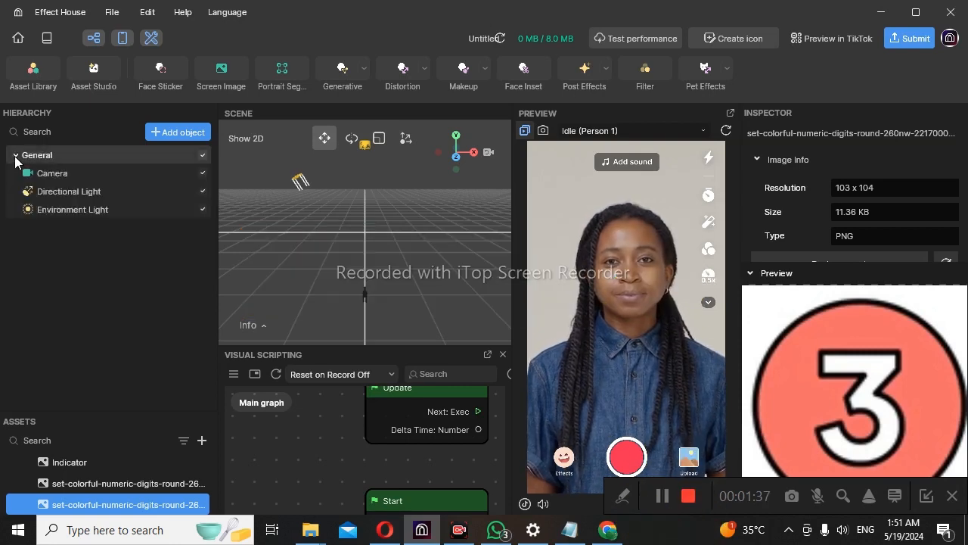
left_click(15, 156)
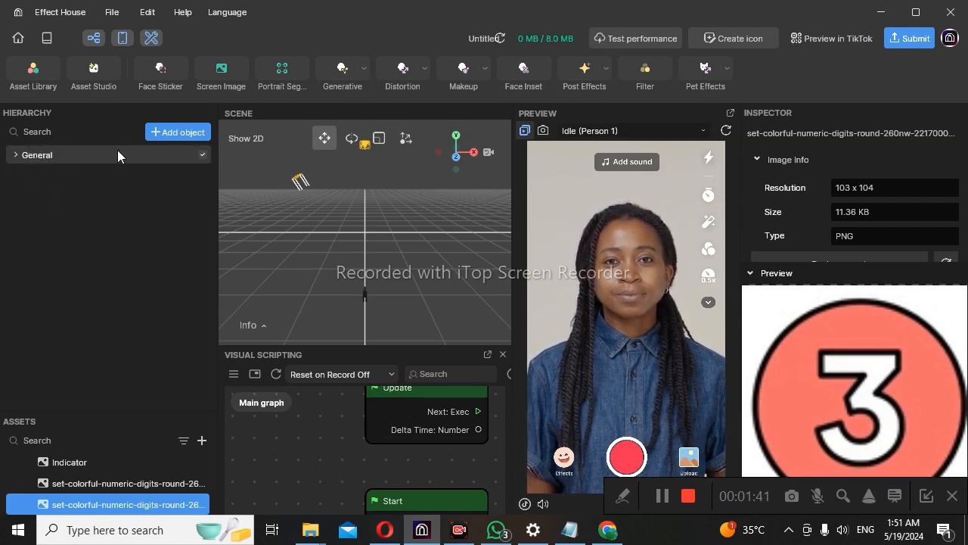
Add a 2D Scene Object to the scene.
left_click(166, 133)
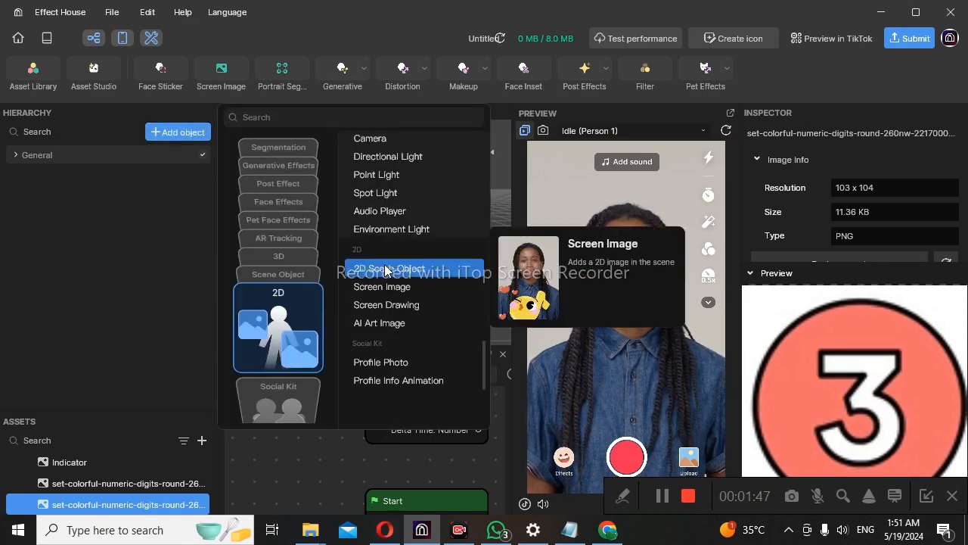
scroll(384, 264, "up", 3)
left_click(278, 335)
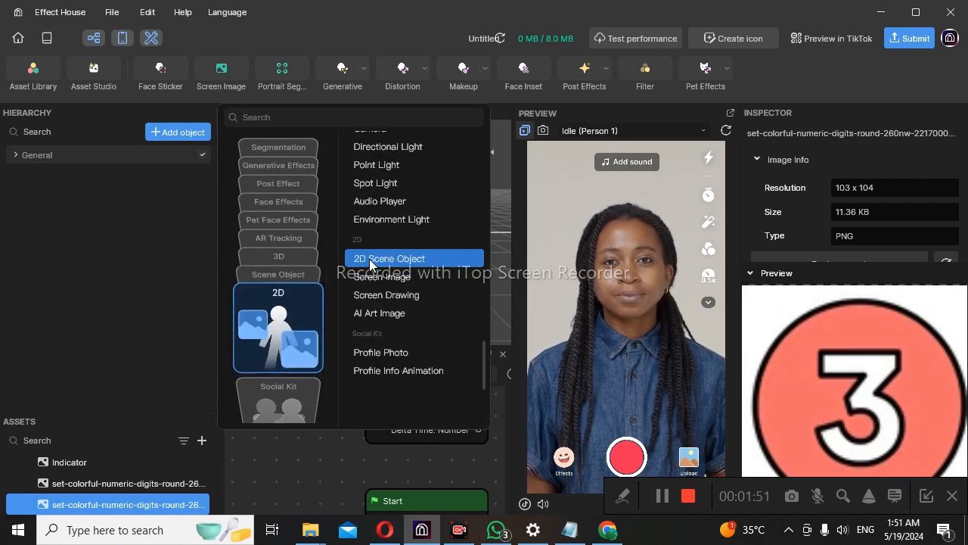
left_click(369, 259)
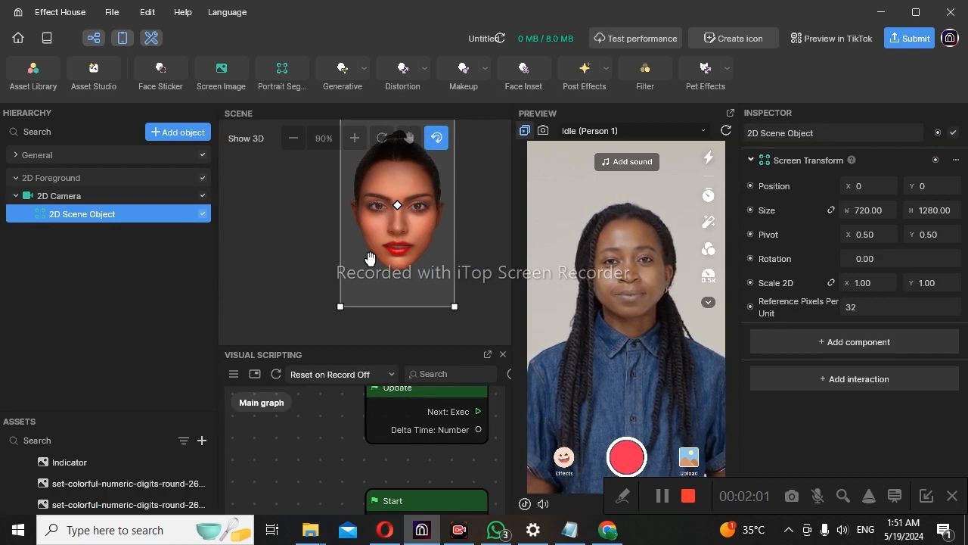
Duplicate the 2D Scene Object and nest the copy under the original.
right_click(115, 215)
left_click(130, 224)
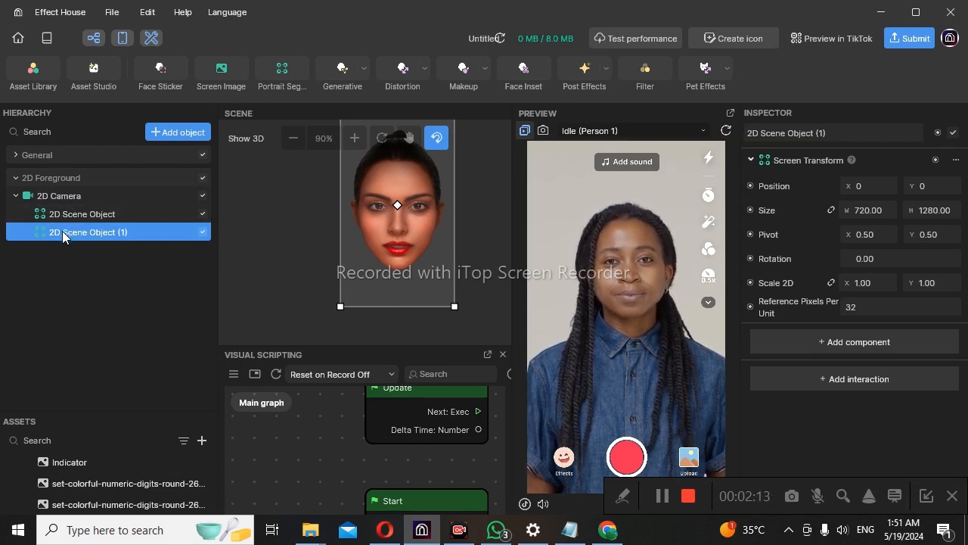
left_click_drag(62, 231, 62, 216)
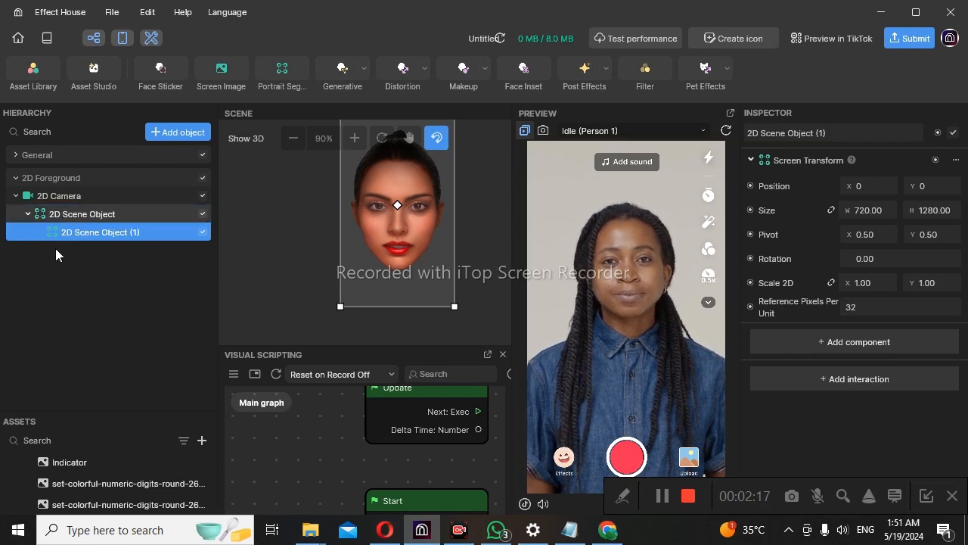
Rename the parent 2D Scene Object as UI.
left_click(124, 215)
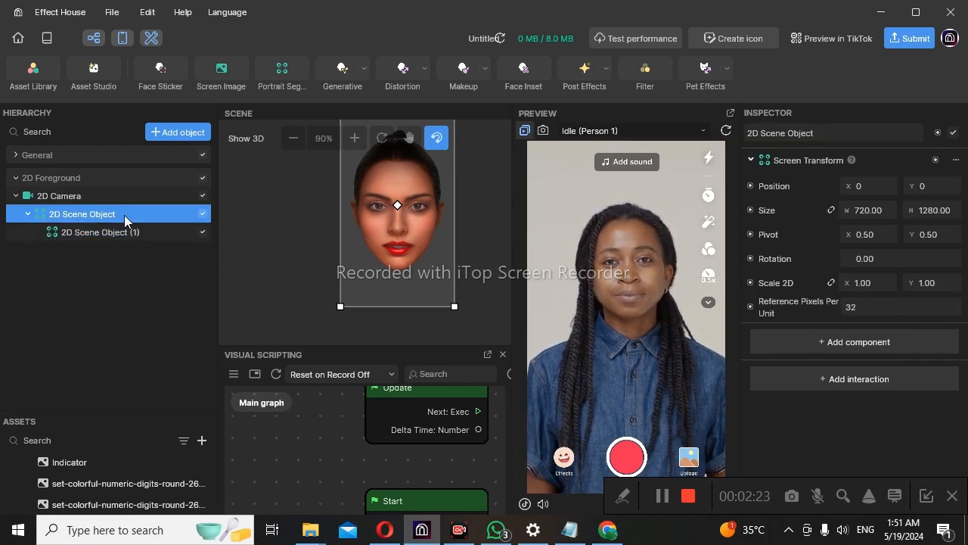
right_click(125, 215)
left_click(147, 250)
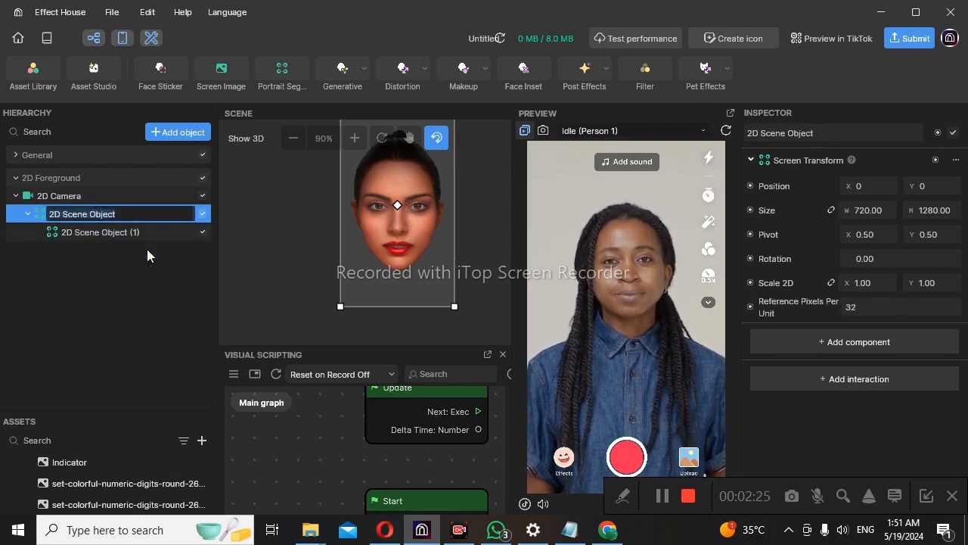
type("UI")
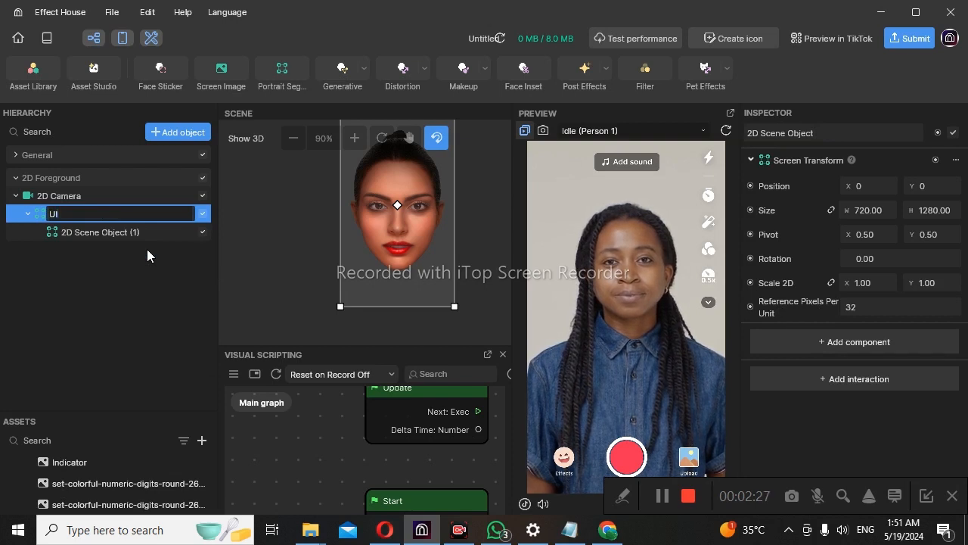
key("Return")
Rename the 2D scene object nested under UI as Num 1.
left_click(117, 233)
right_click(117, 232)
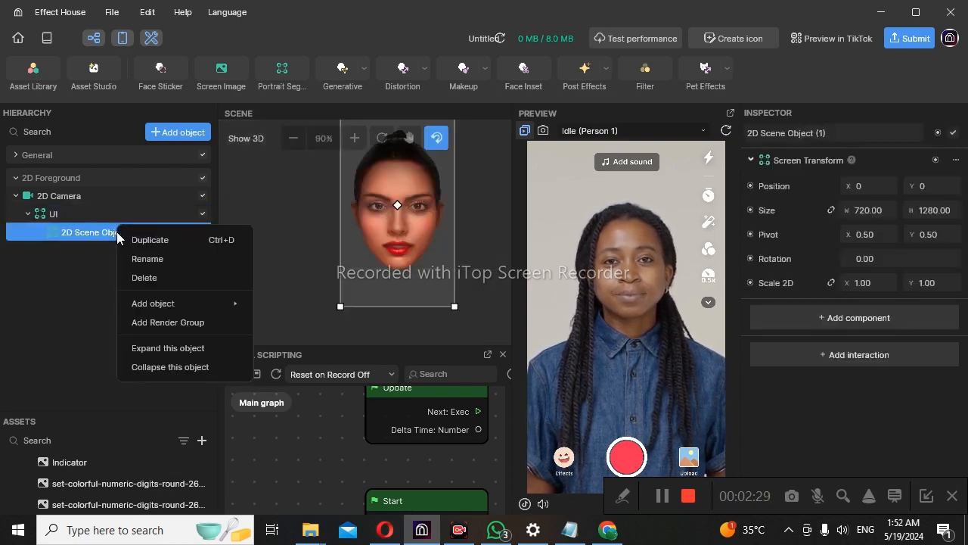
left_click(143, 256)
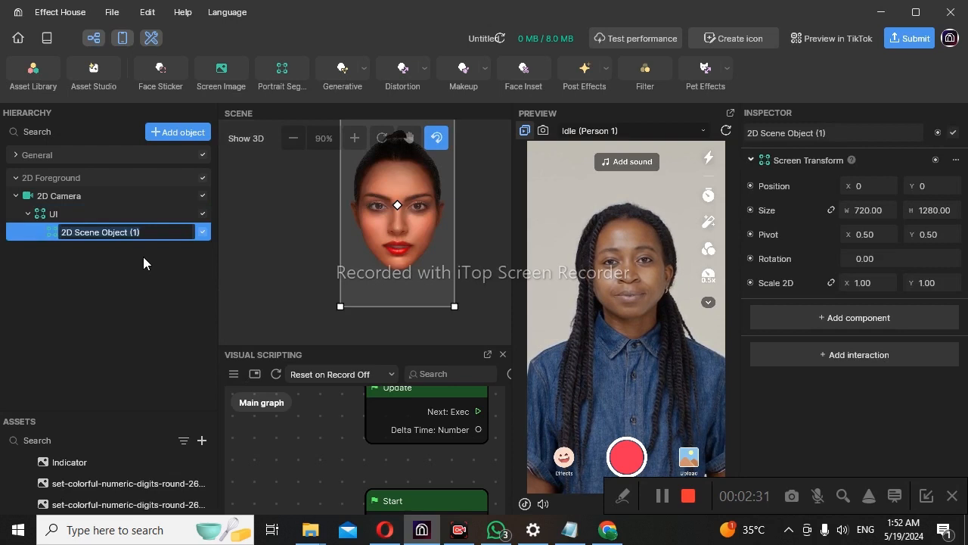
type("Num")
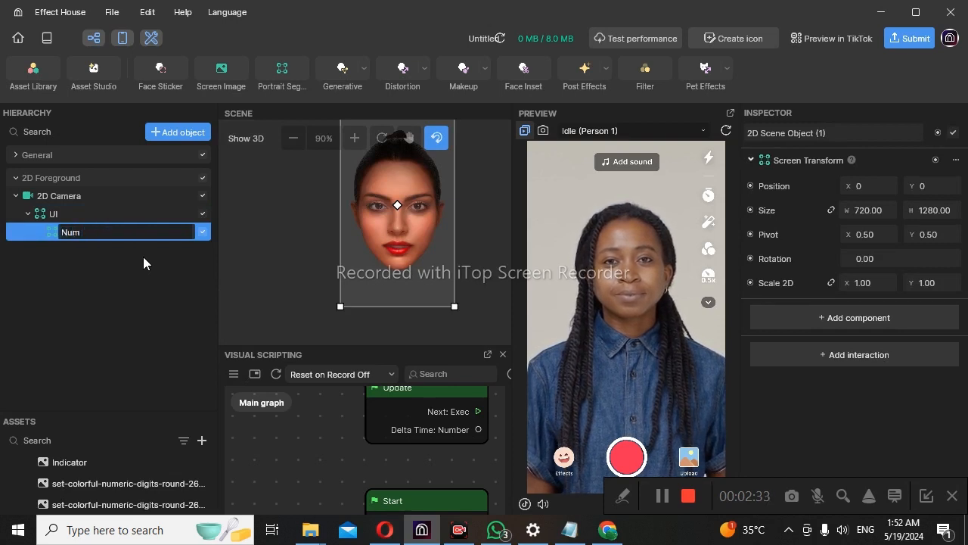
type(" 1")
key("Return")
left_click(93, 264)
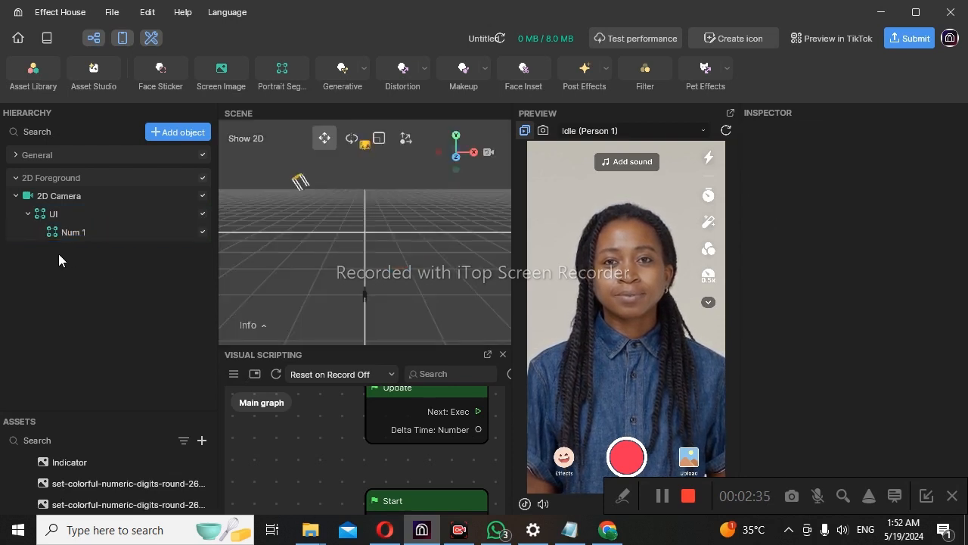
Add a Screen Image to the 2D Camera and duplicate it.
left_click(180, 135)
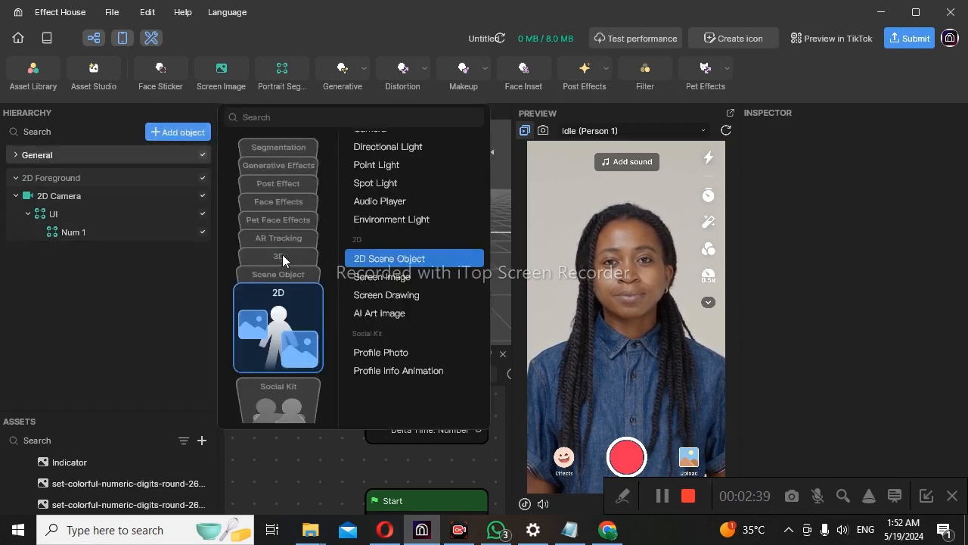
left_click(370, 276)
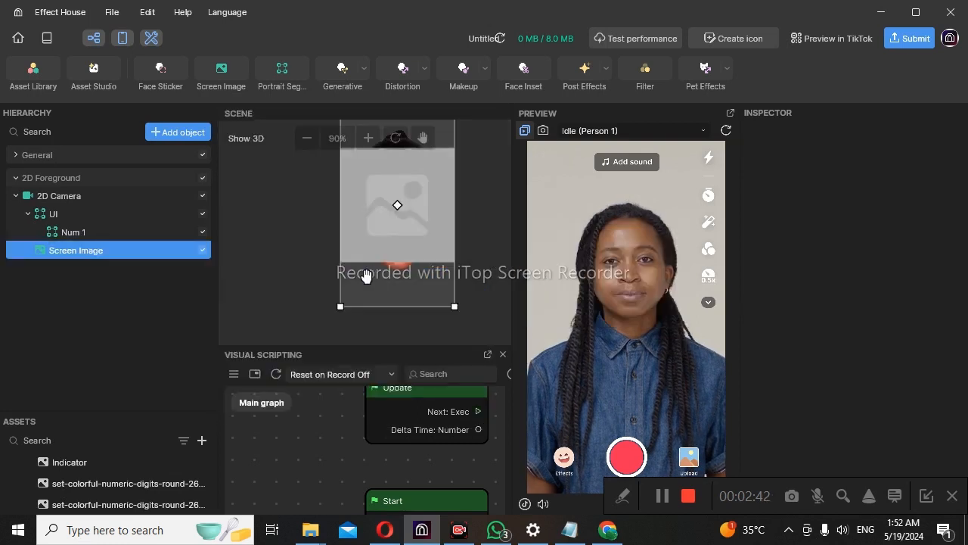
left_click(99, 257)
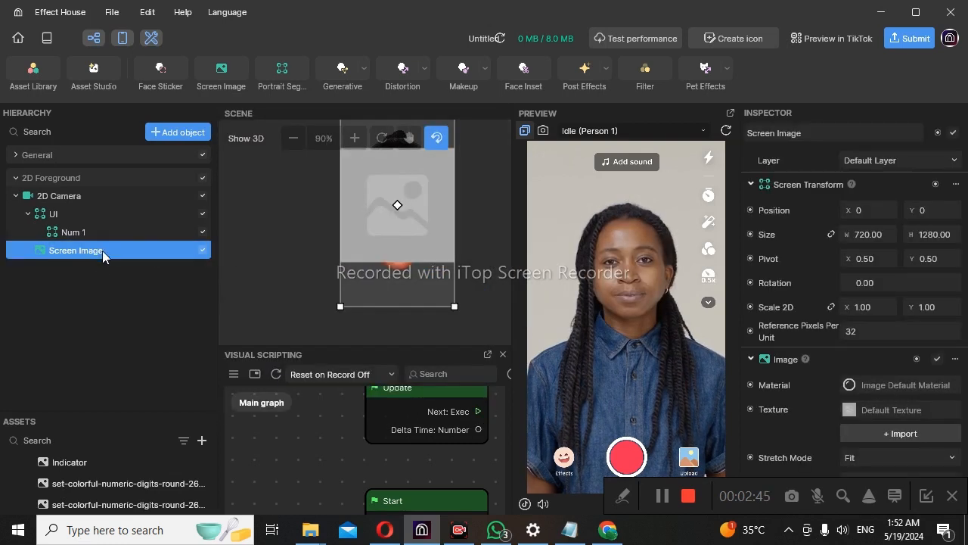
right_click(102, 251)
left_click(135, 264)
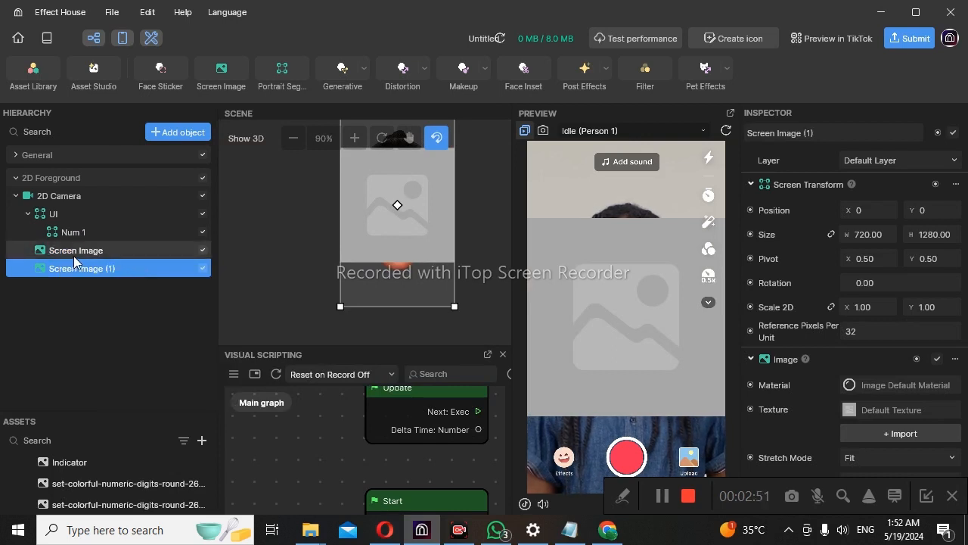
Nest both screen images under the Num 1 object, with the duplicate placed above the original.
left_click_drag(81, 251, 81, 235)
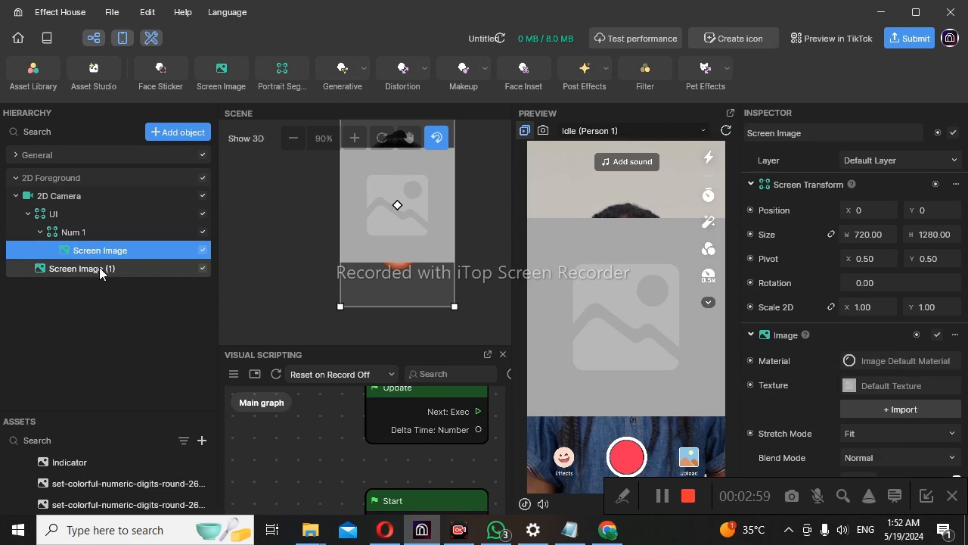
left_click(101, 269)
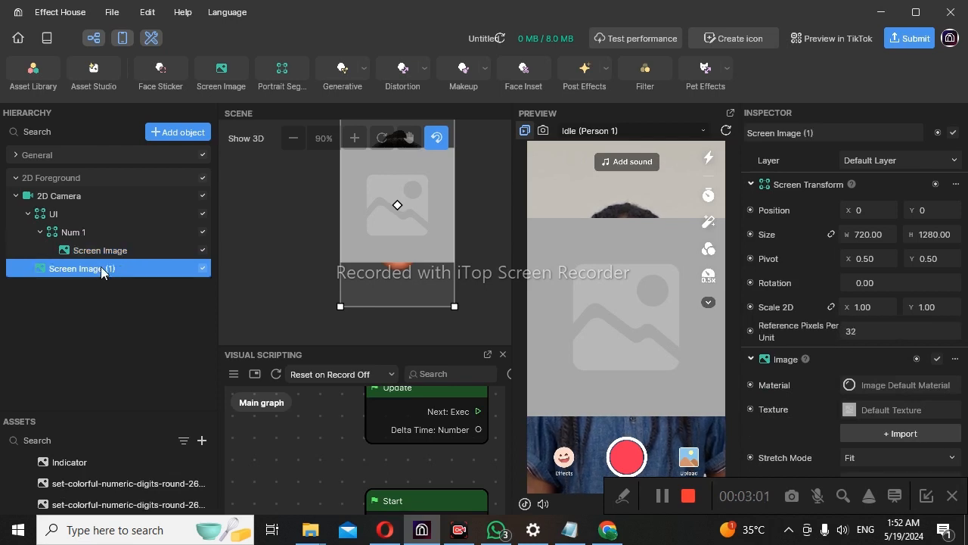
left_click_drag(100, 266, 80, 237)
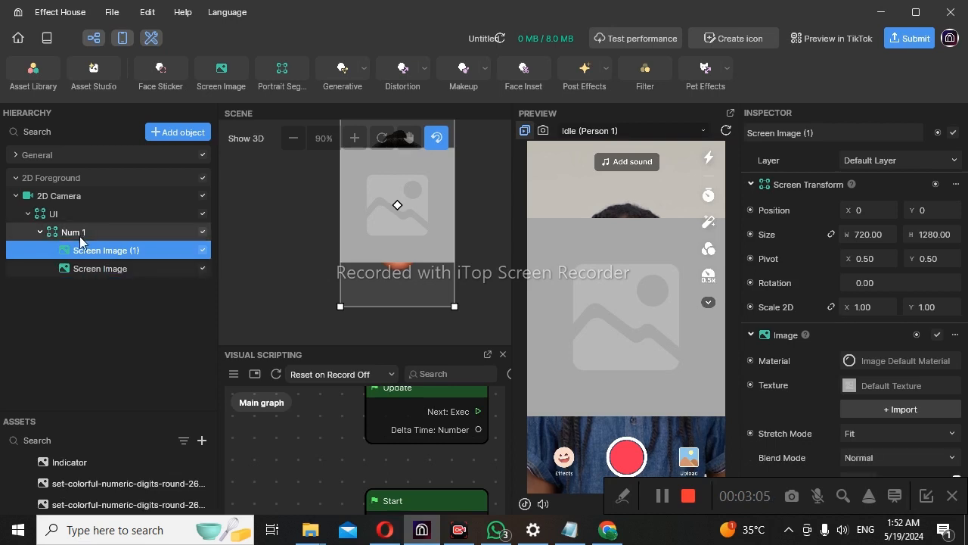
left_click(39, 229)
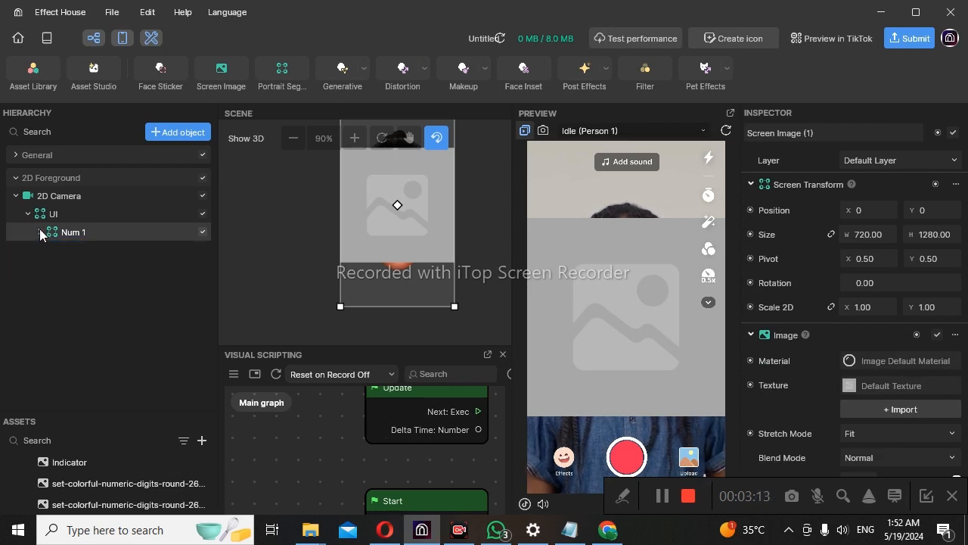
left_click(40, 229)
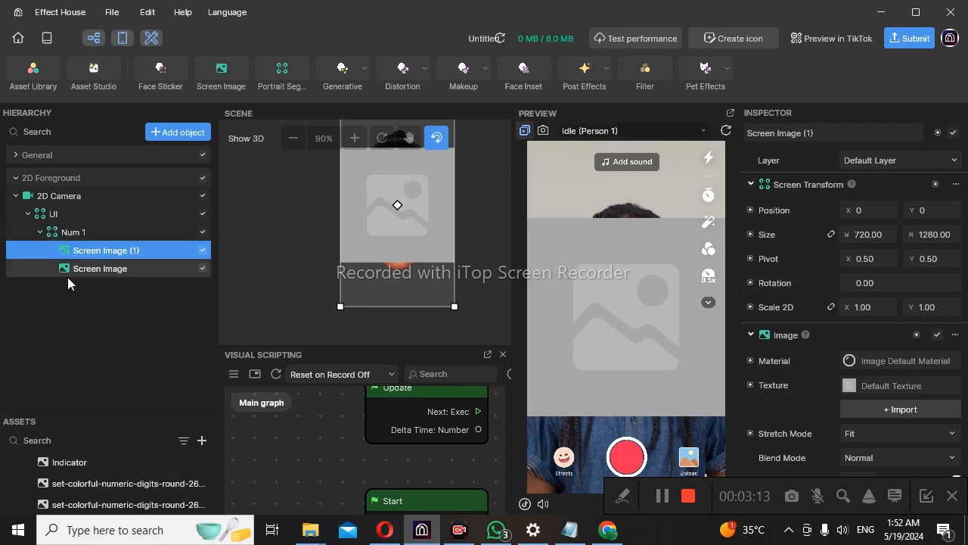
Rename the duplicated screen image under Num 1 as Frame.
right_click(140, 249)
left_click(161, 283)
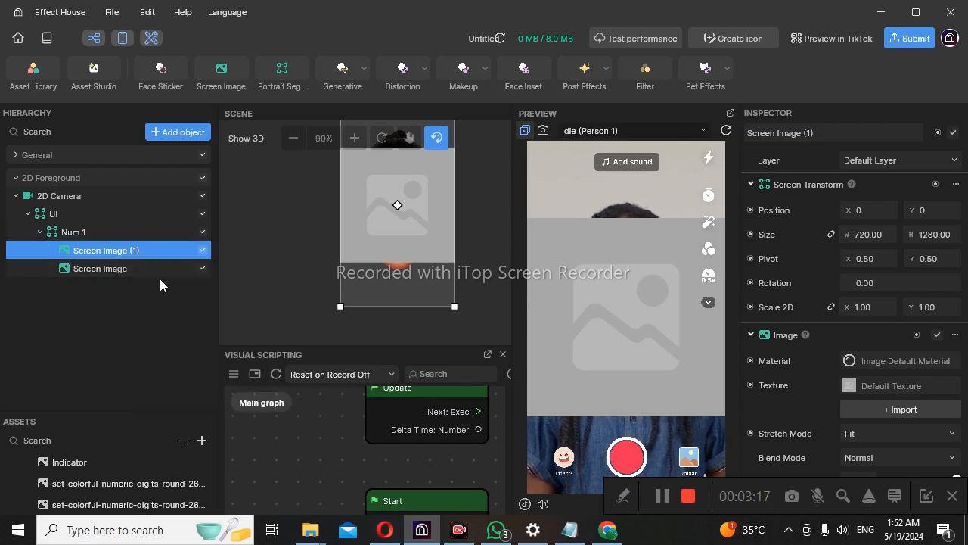
type("Frame")
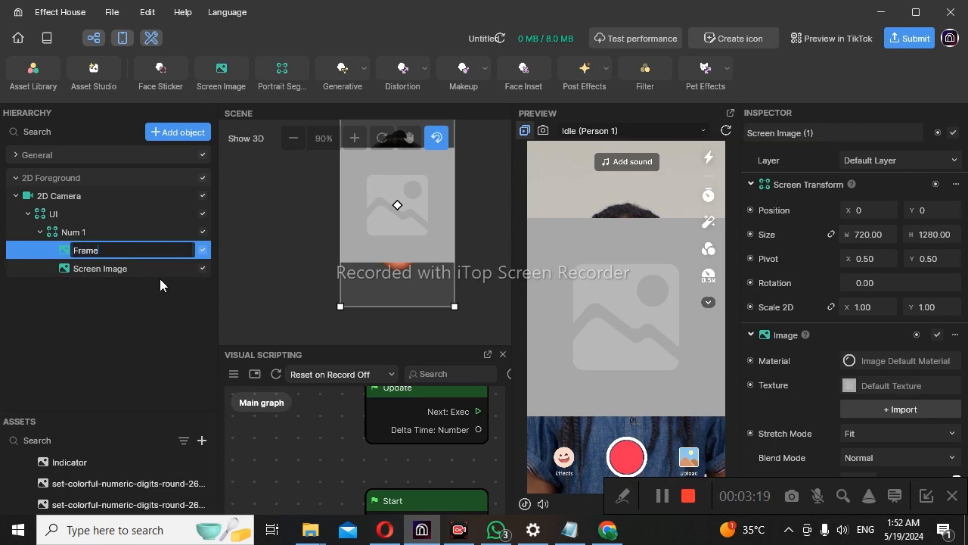
key("Return")
Rename the remaining screen image under Num 1 as 1.
left_click(137, 265)
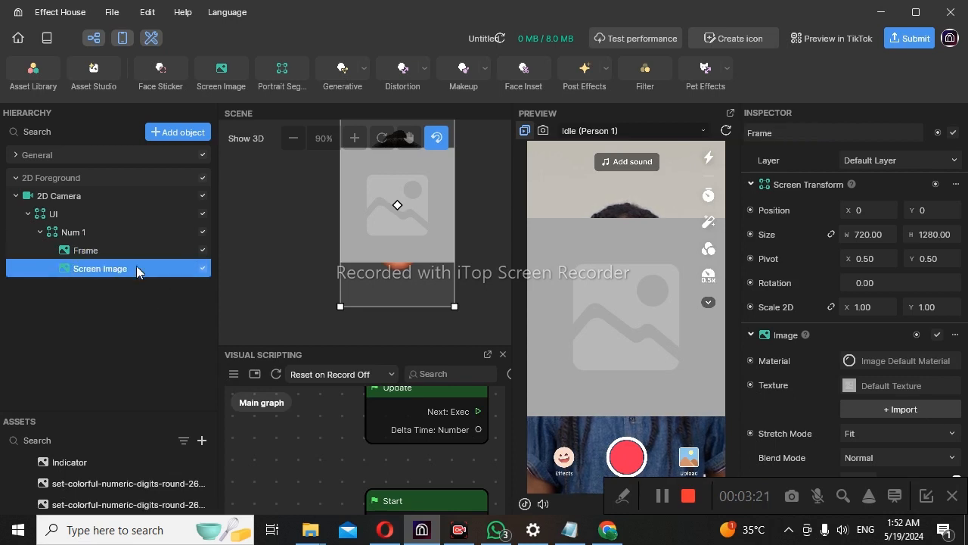
right_click(136, 265)
left_click(159, 294)
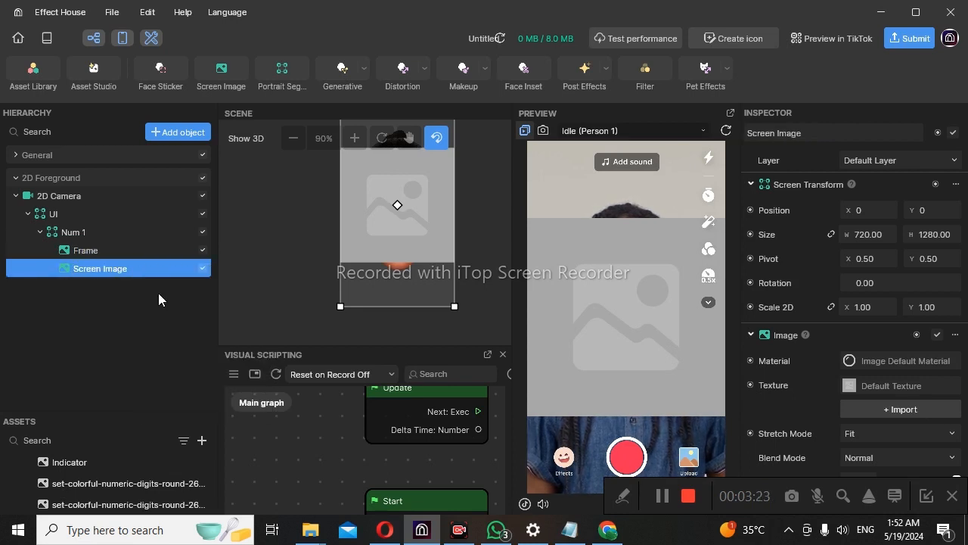
type("1")
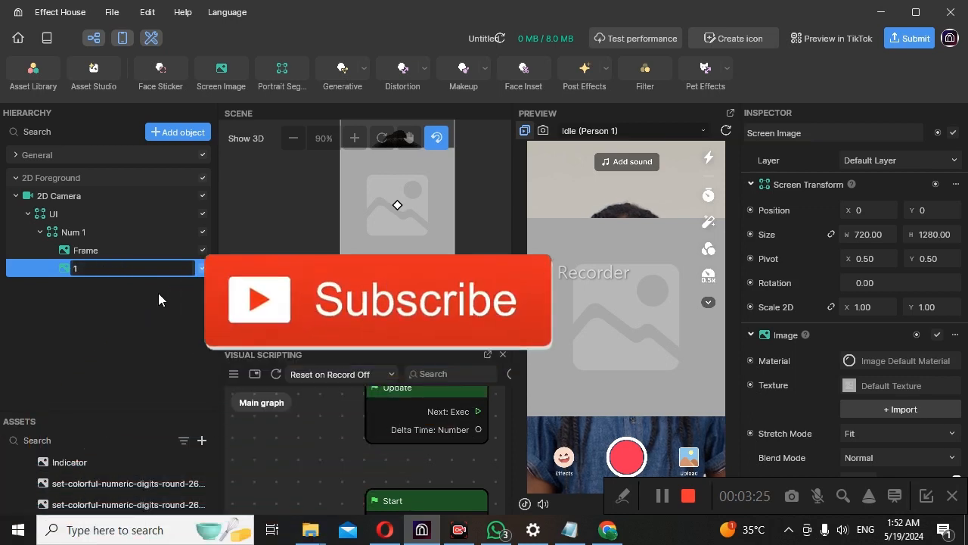
left_click(158, 293)
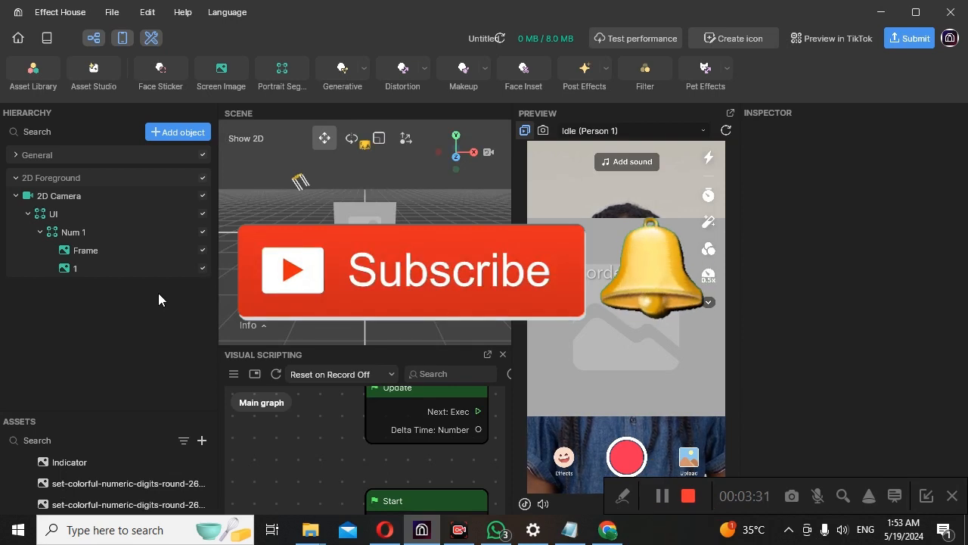
Assign the Indicator texture to the Frame image.
left_click(82, 256)
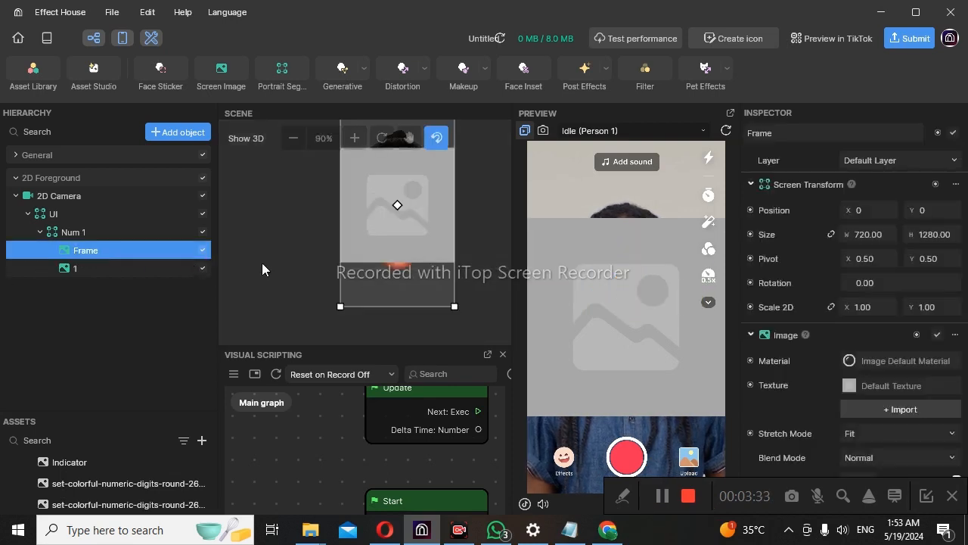
left_click(877, 386)
left_click(498, 214)
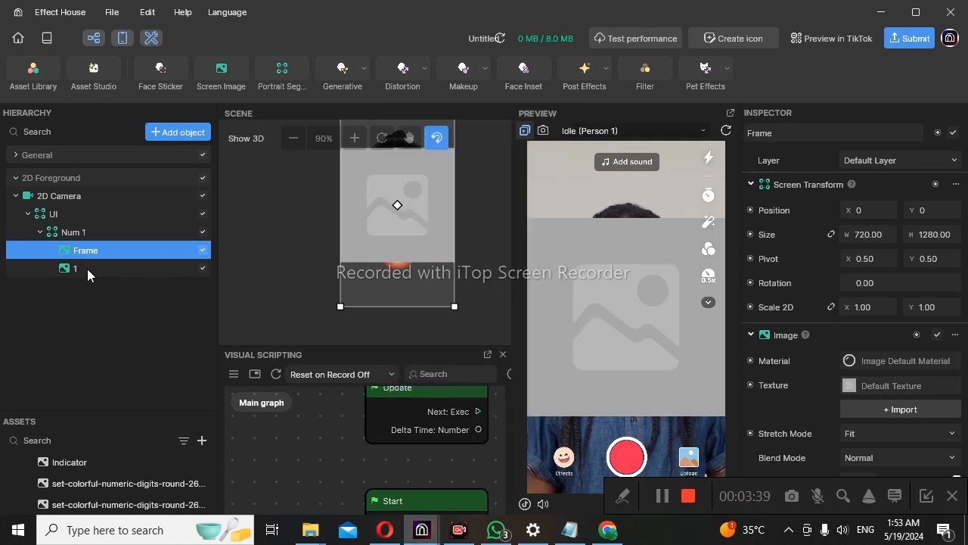
Assign the dddd texture, the blue digit 1, to the image named 1 under Num 1.
left_click(87, 268)
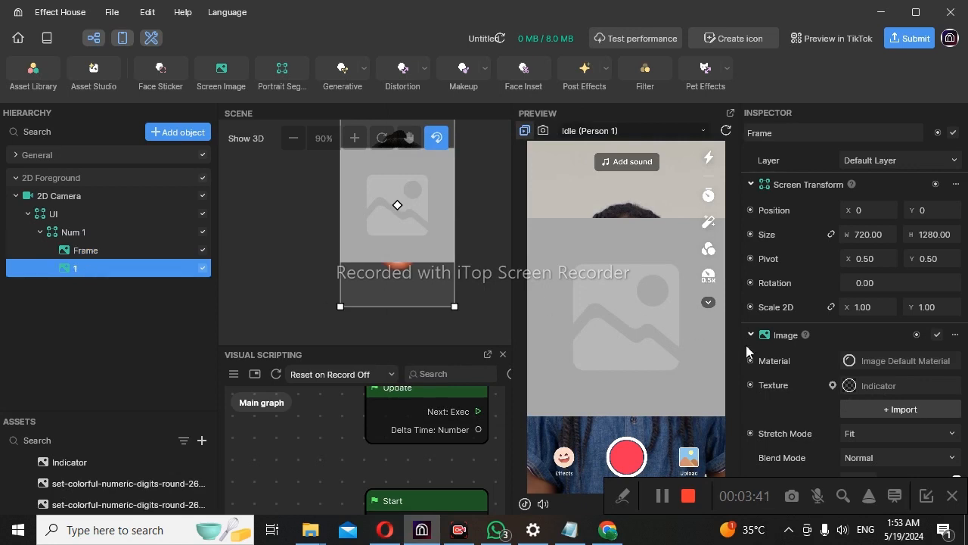
left_click(923, 386)
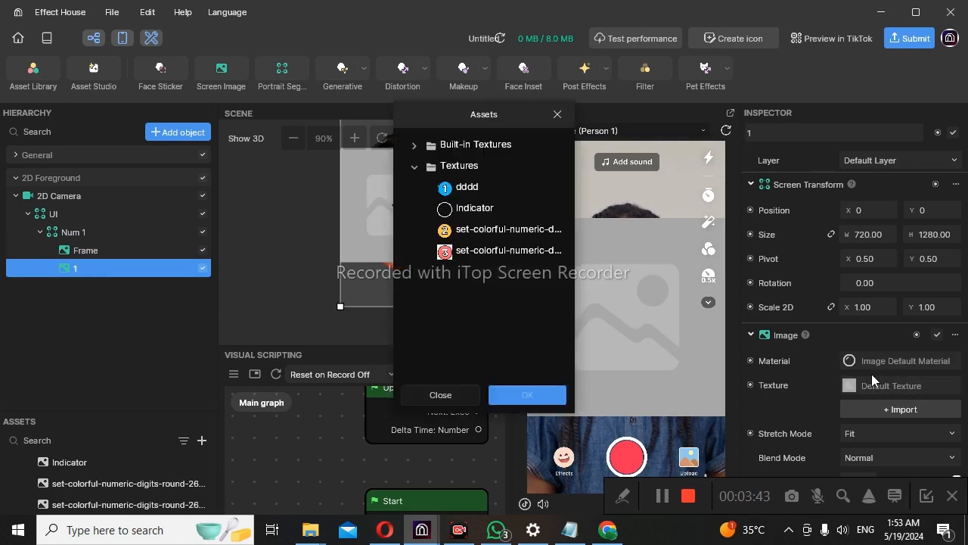
left_click(470, 189)
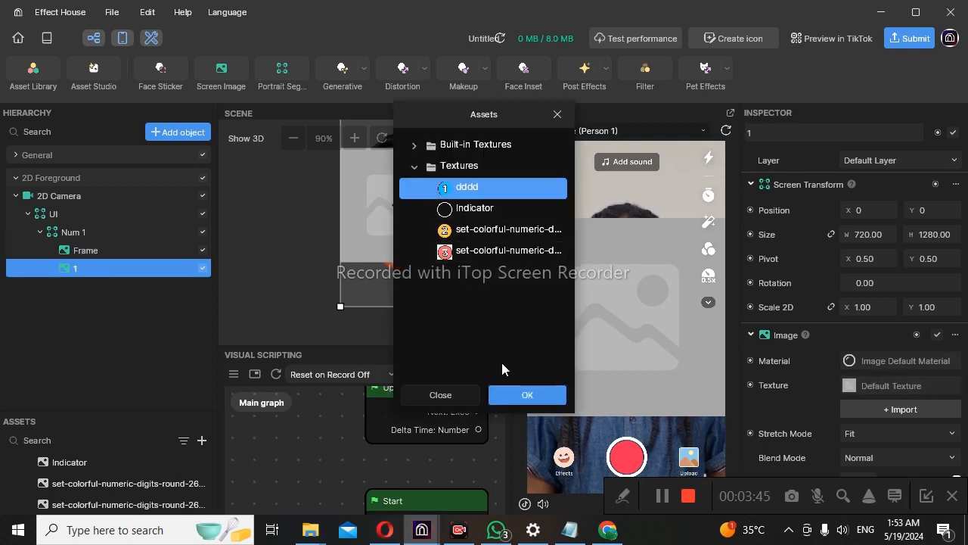
left_click(525, 398)
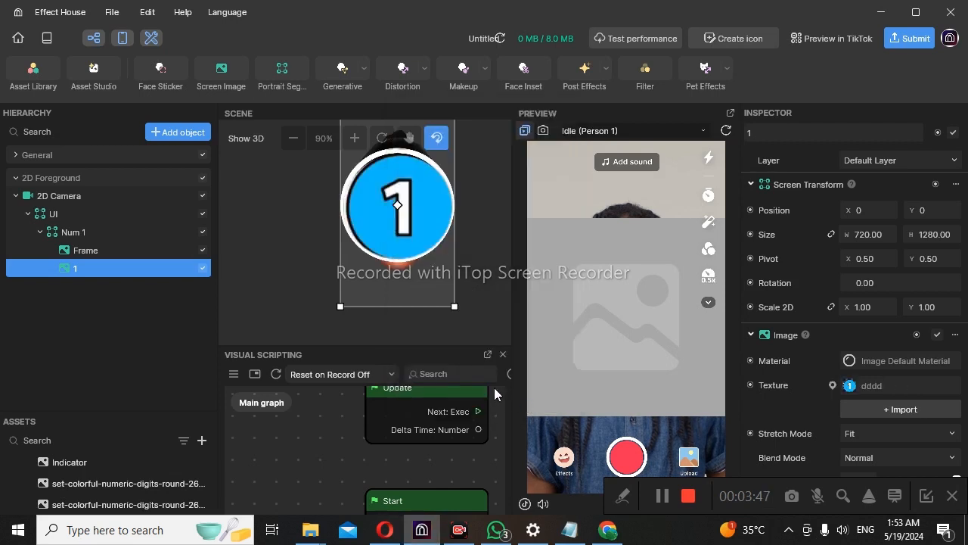
Set the 2D scale of the Num 1 object to 0.10 on both X and Y.
left_click(78, 235)
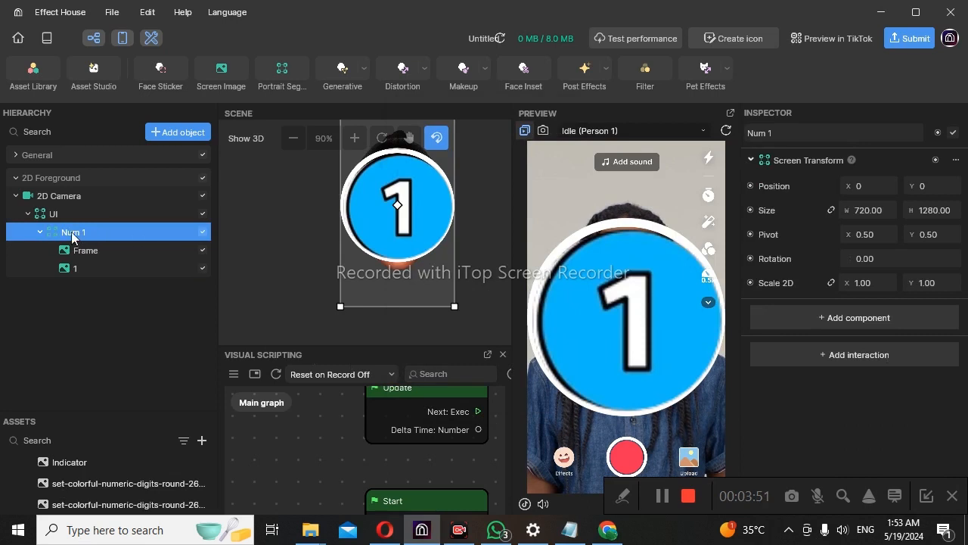
left_click(873, 283)
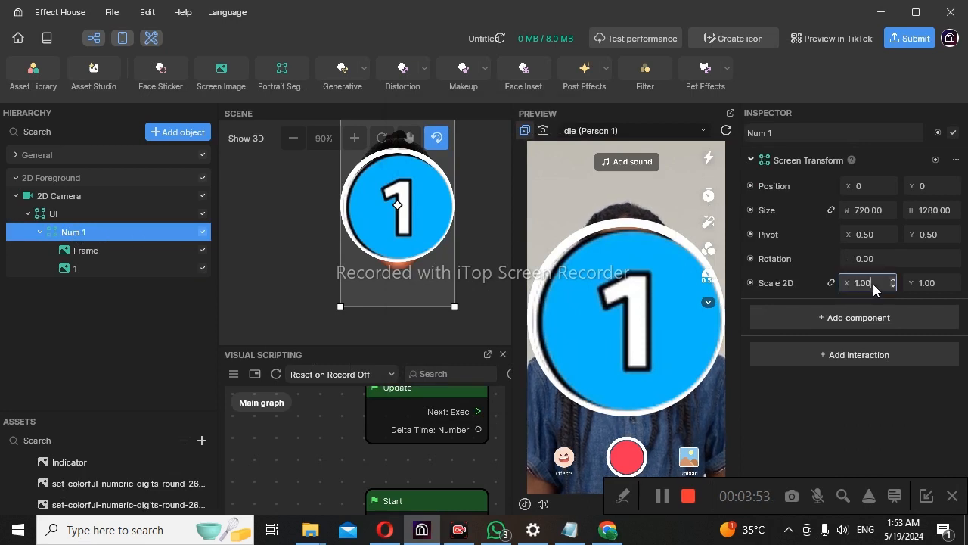
type("1")
key("BackSpace")
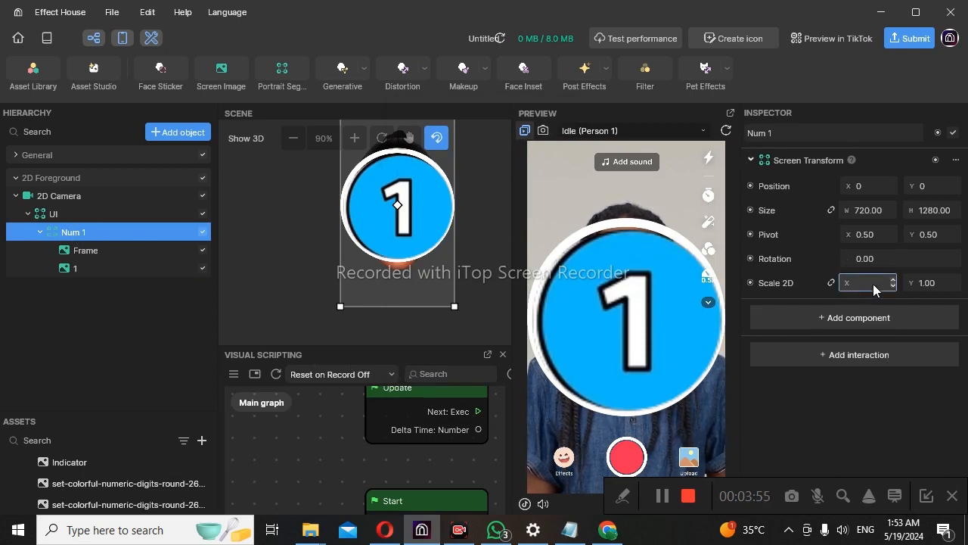
type("0.10")
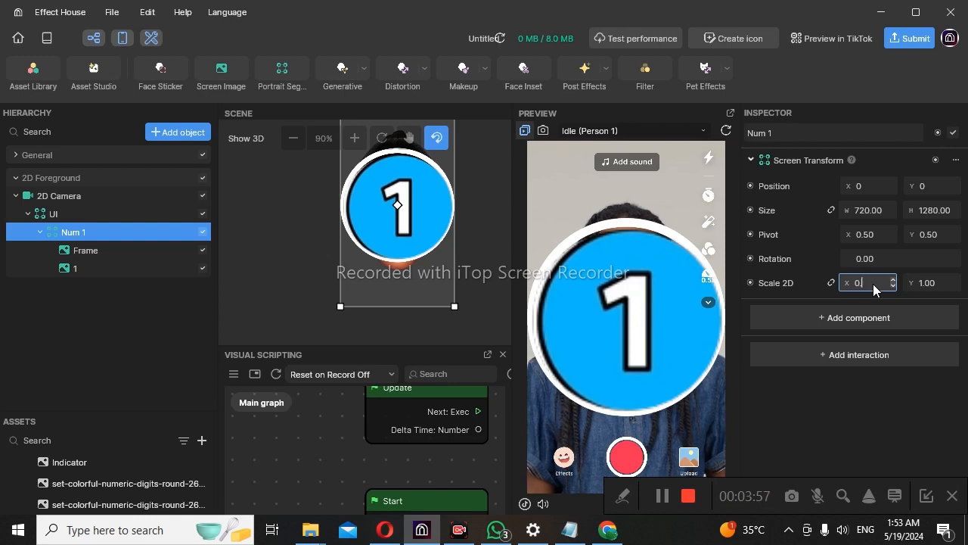
left_click(878, 383)
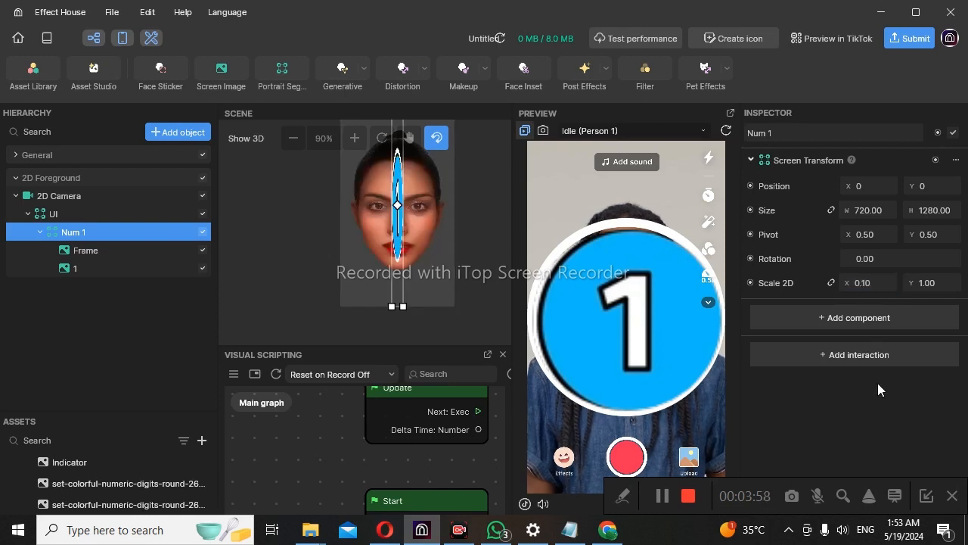
left_click(941, 287)
key("BackSpace")
key("BackSpace")
key("BackSpace")
key("BackSpace")
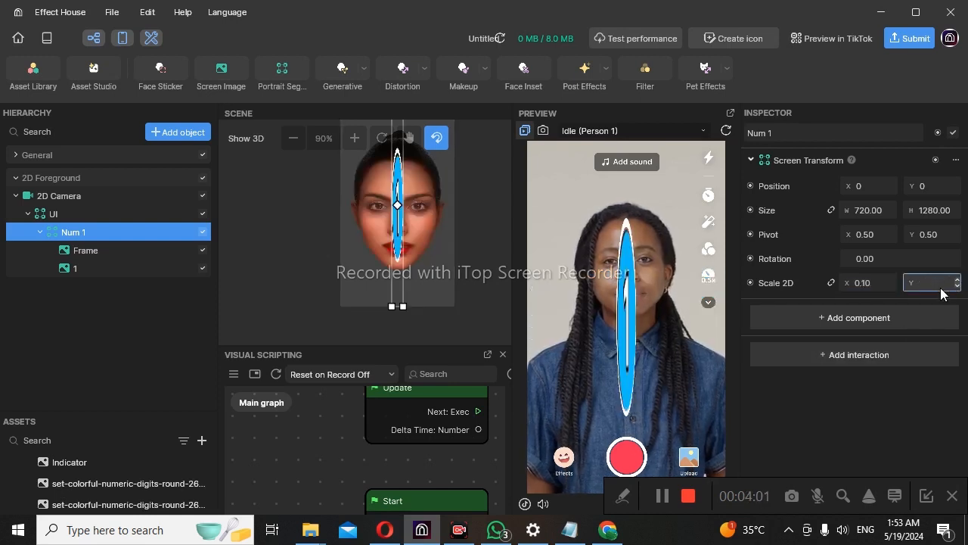
type(".1")
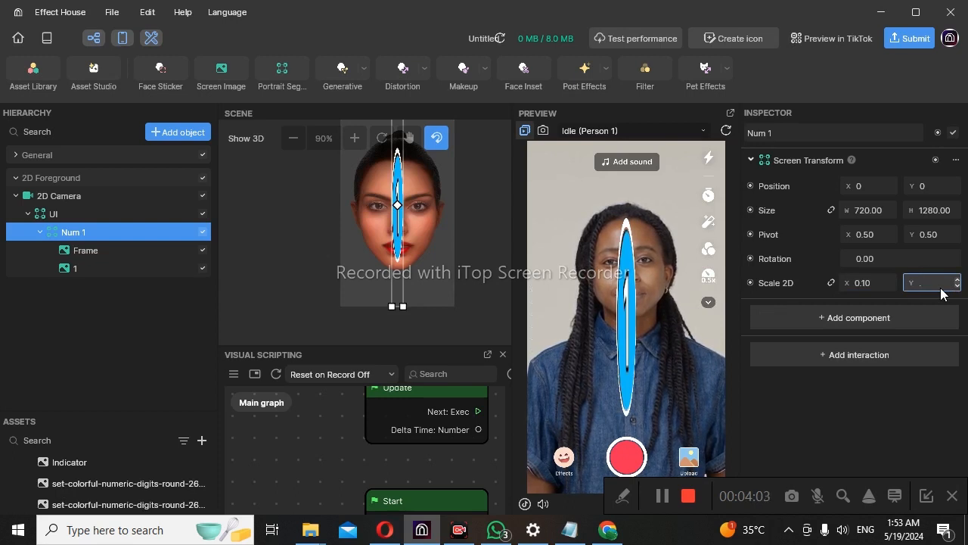
type("0")
key("Return")
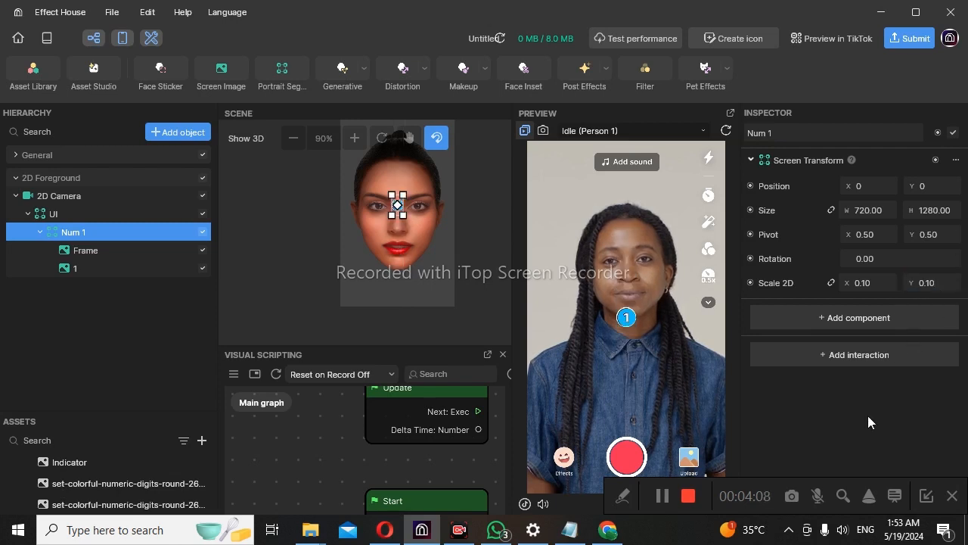
Set the 2D scale of the Num 1 object to 0.15 on both X and Y.
left_click(872, 279)
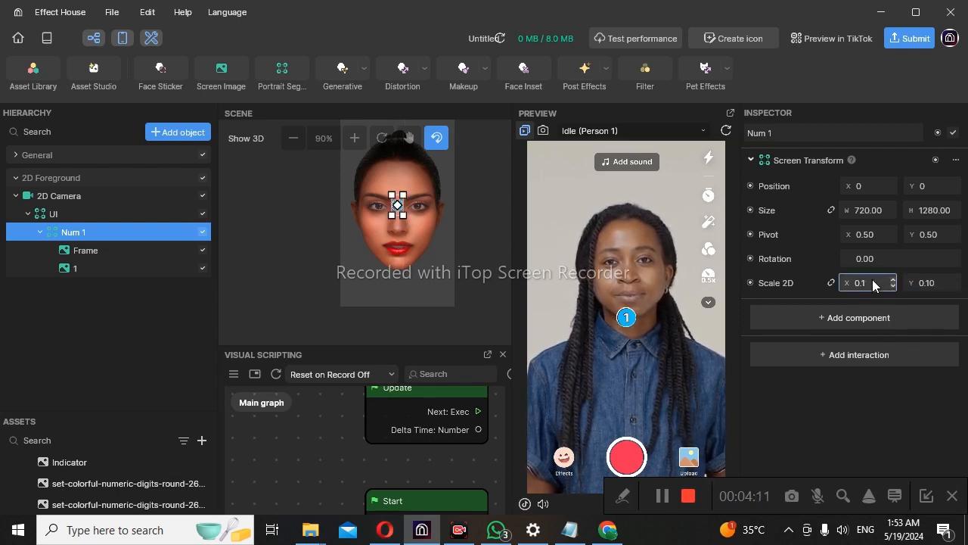
key("BackSpace")
type("5")
left_click(939, 281)
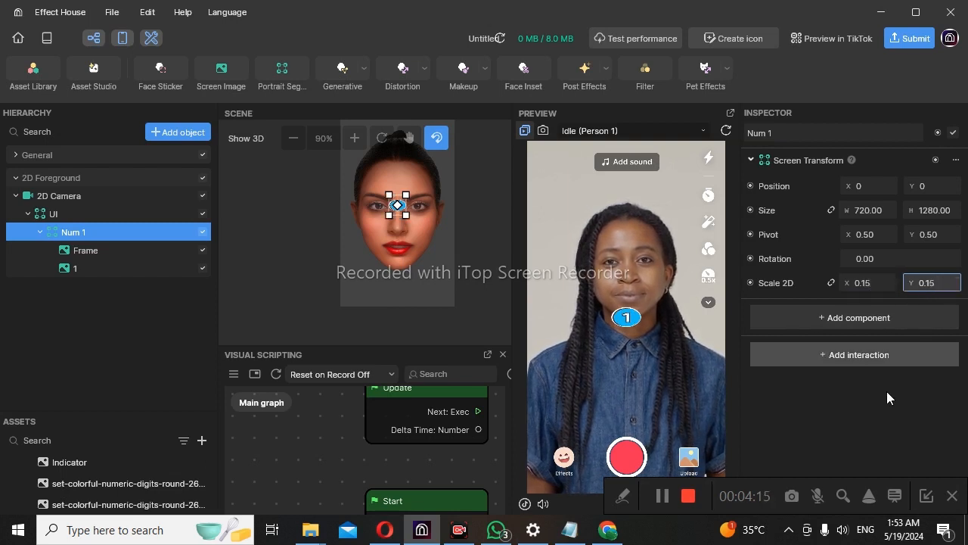
left_click(871, 416)
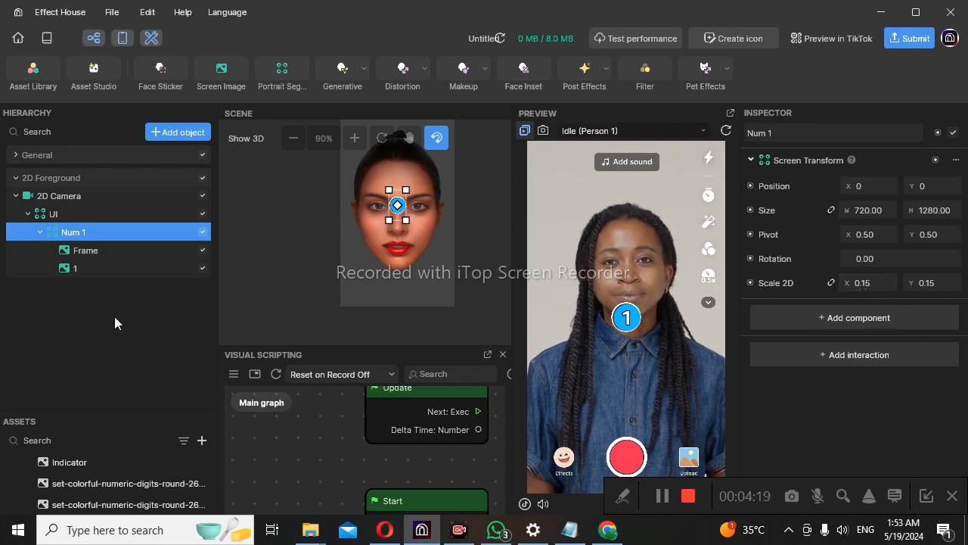
Collapse the Num 1 object in the hierarchy and duplicate it with its child images.
left_click(40, 232)
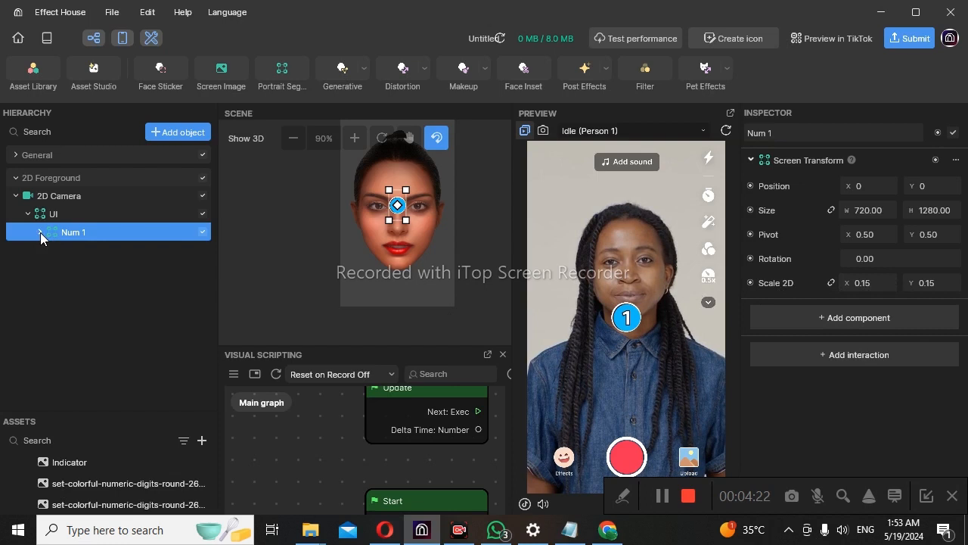
right_click(91, 228)
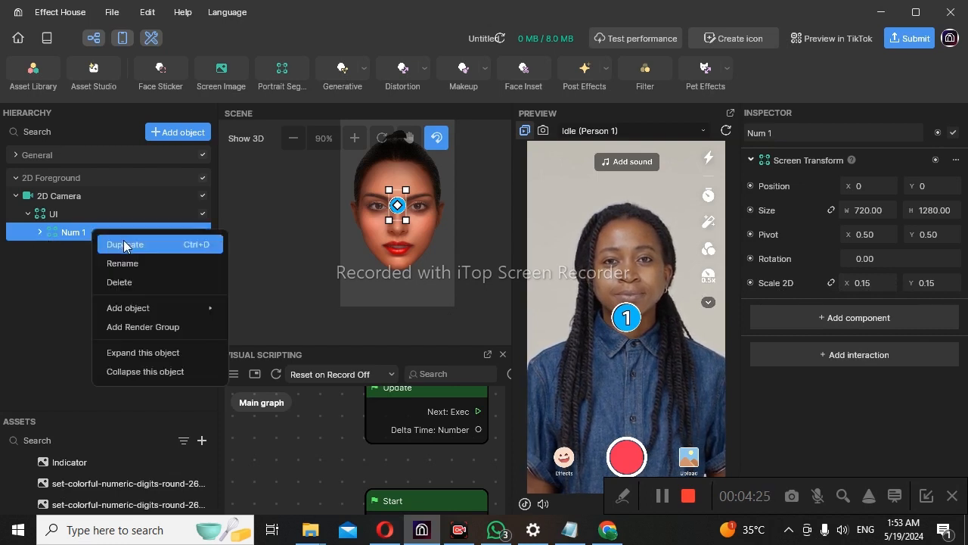
left_click(124, 243)
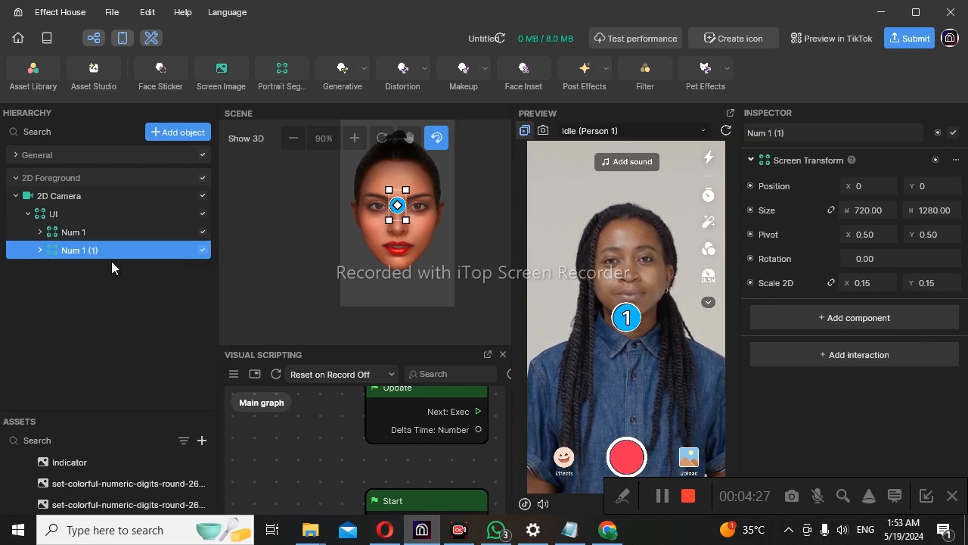
Assign the orange digit 2 texture to the image named 1 inside the duplicated Num 1 object.
left_click(39, 250)
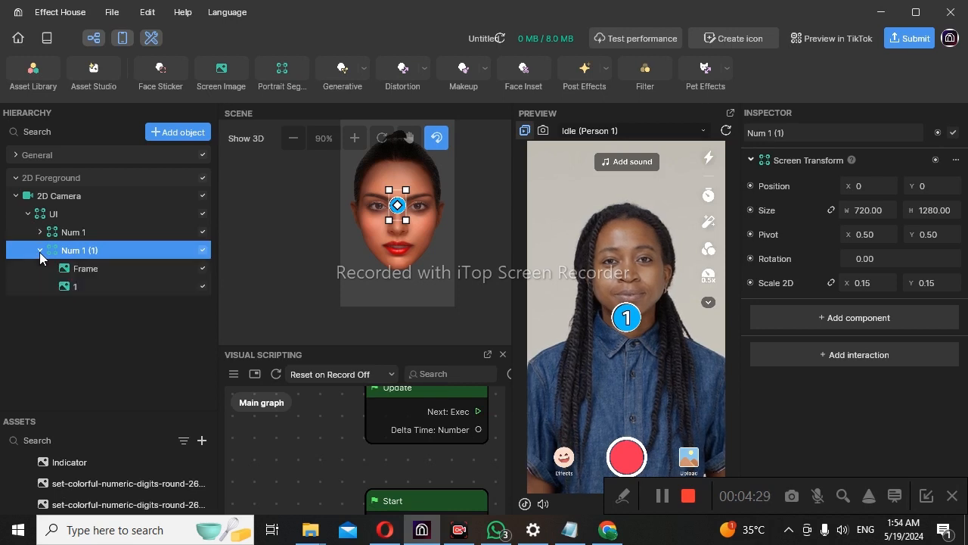
left_click(87, 287)
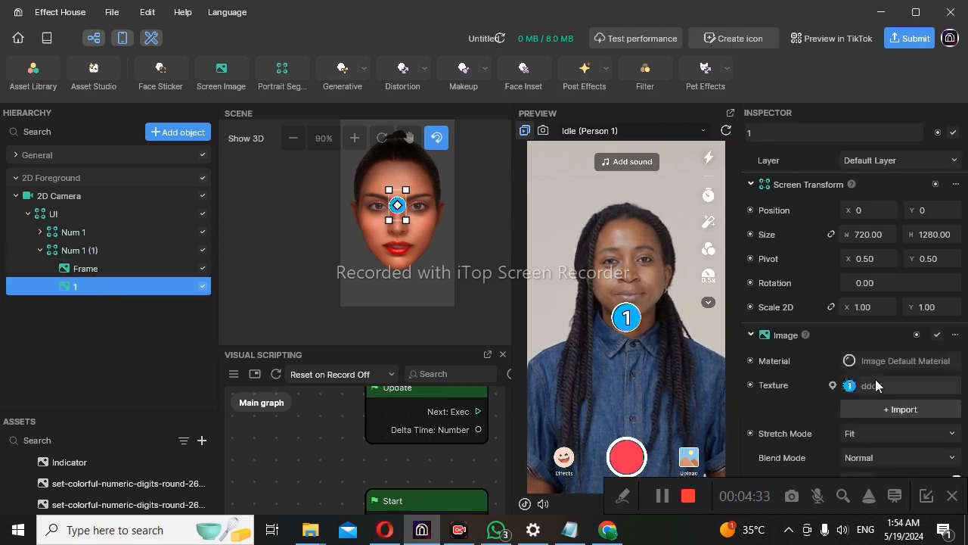
left_click(881, 383)
left_click(460, 229)
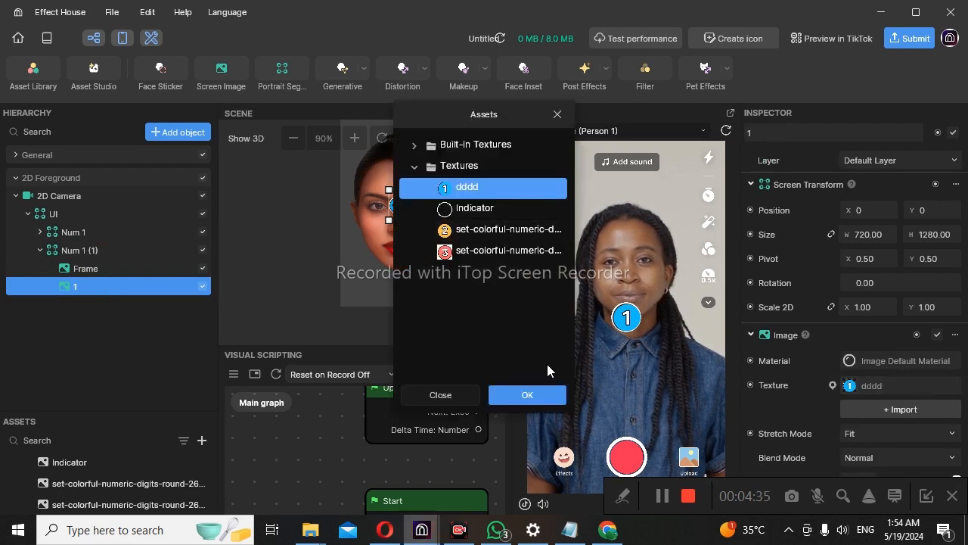
left_click(528, 395)
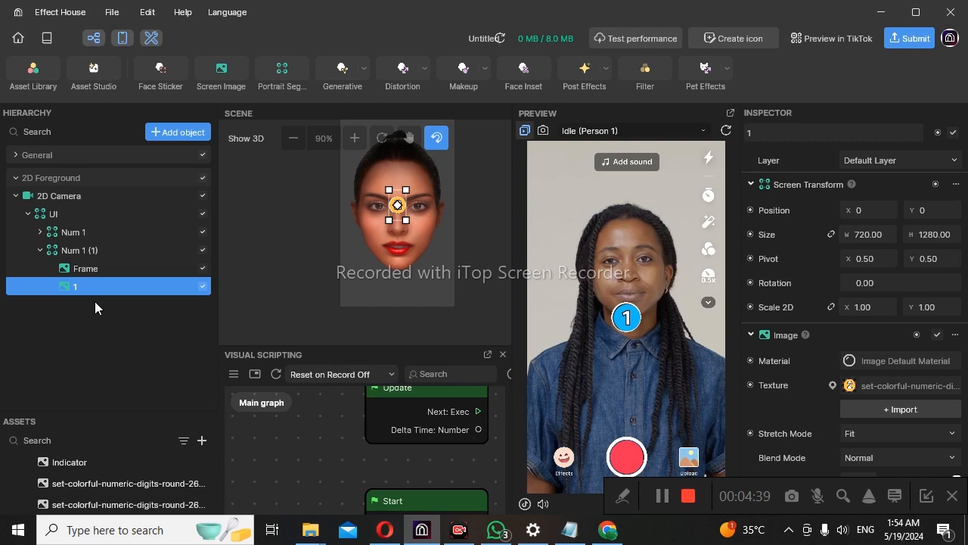
Set the X position of the duplicated Num 1 object to -80.
left_click(76, 253)
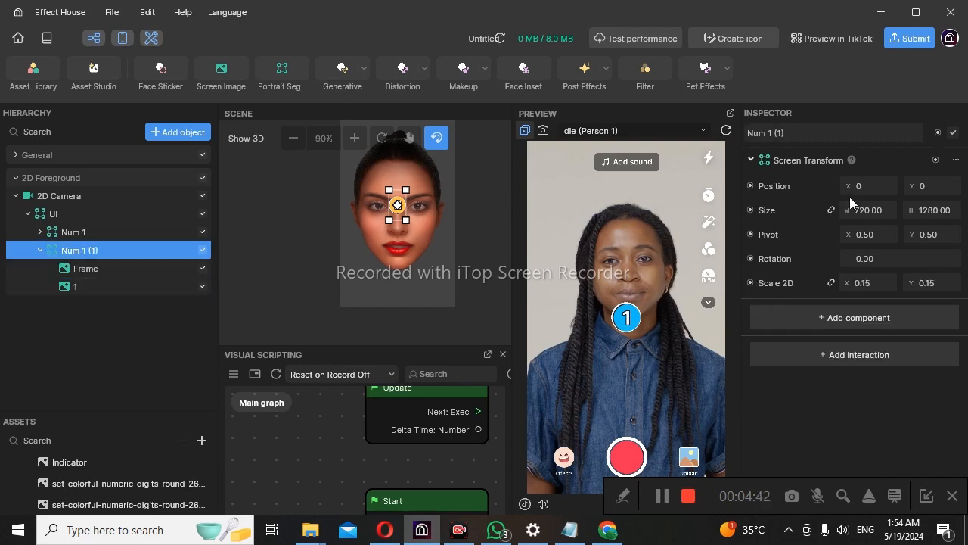
double_click(872, 184)
key("BackSpace")
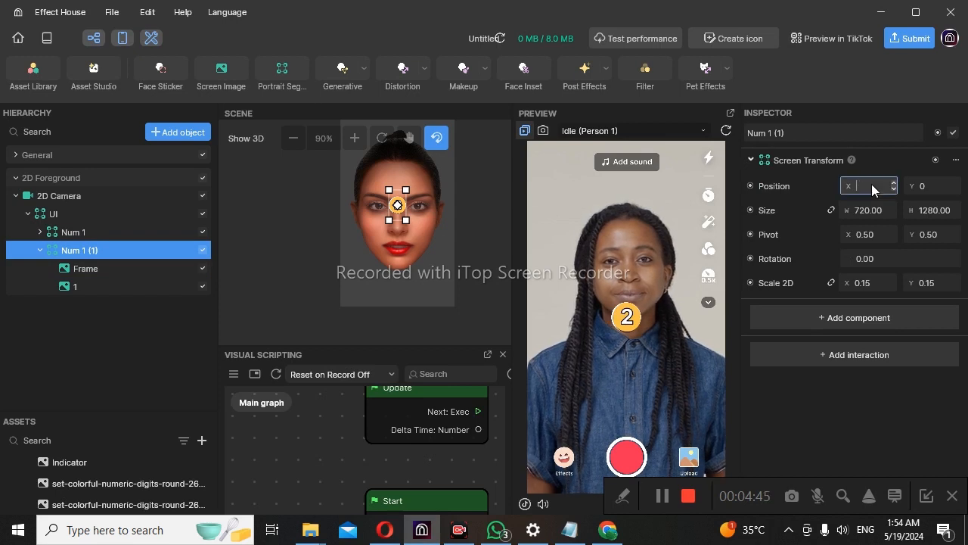
type("-80")
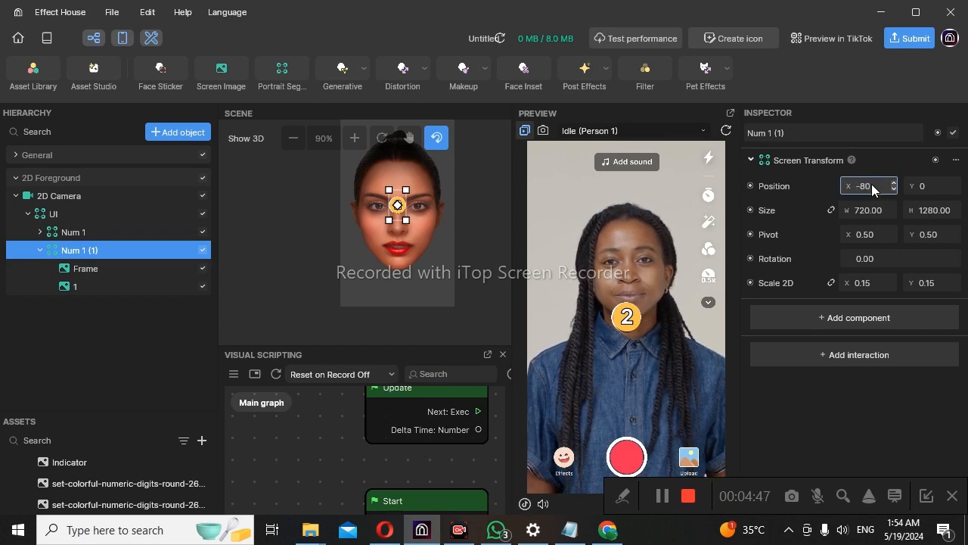
key("Return")
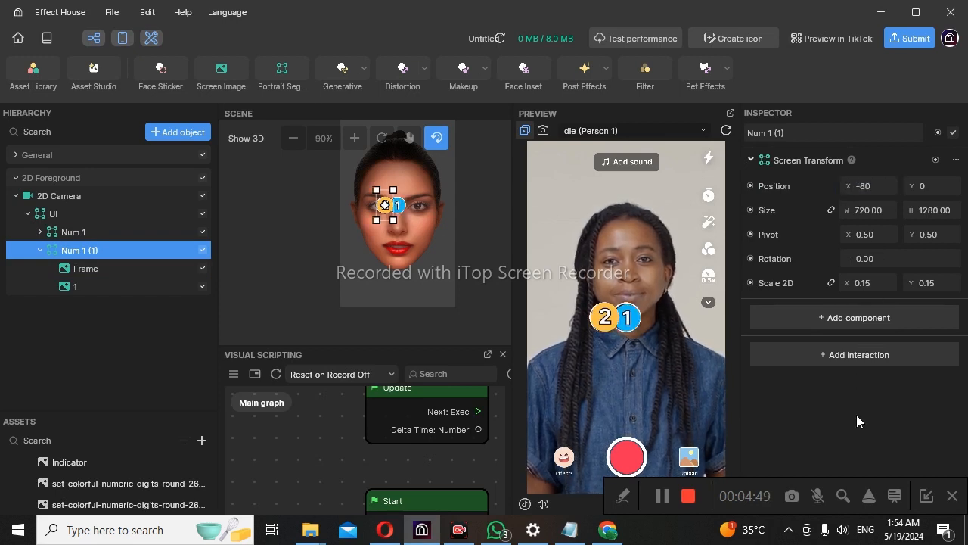
Set the X position of the duplicated Num 1 object to -240.
left_click(876, 186)
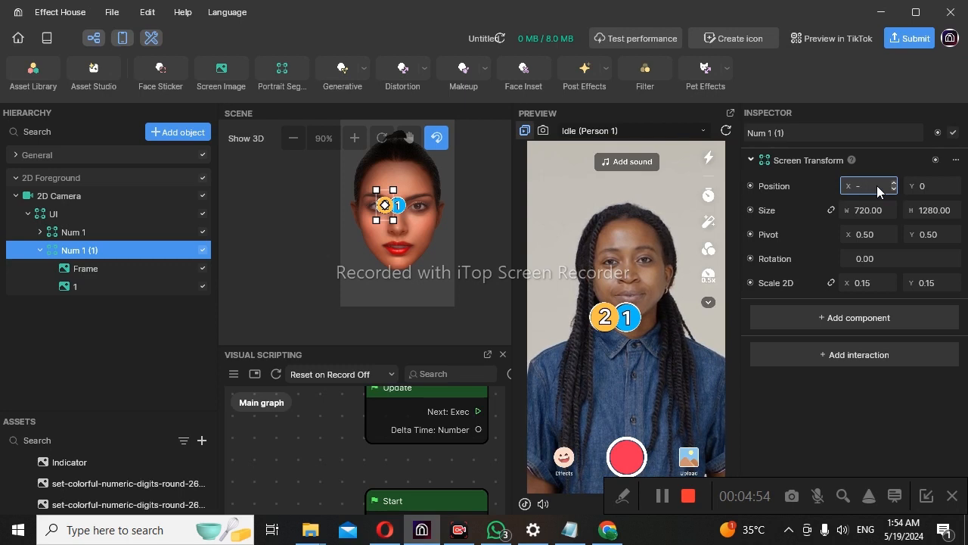
type("240")
left_click(841, 417)
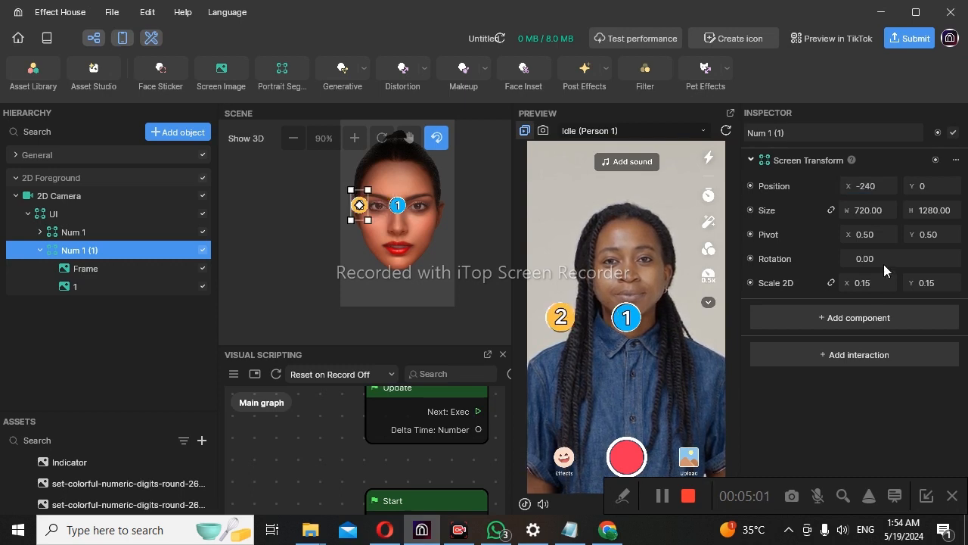
Set the X position of the duplicated Num 1 object to 80.
left_click(880, 187)
key("BackSpace")
key("BackSpace")
key("BackSpace")
key("BackSpace")
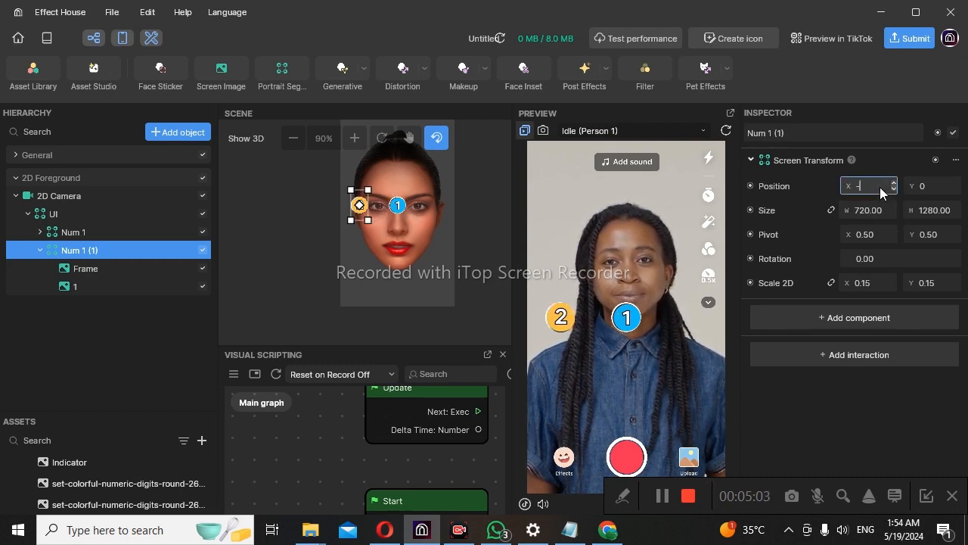
type("80")
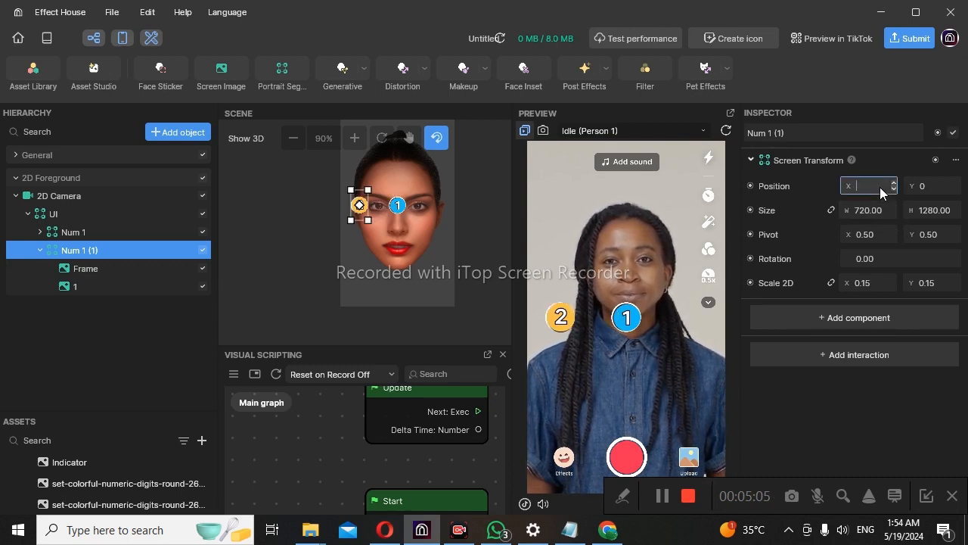
left_click(830, 424)
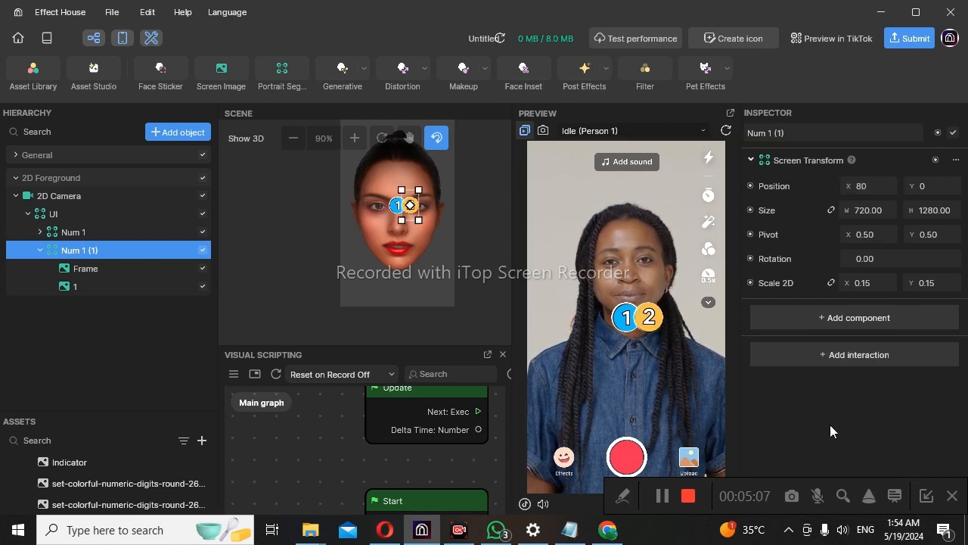
Set the X position of the duplicated Num 1 object to 120.
left_click(875, 184)
key("BackSpace")
key("BackSpace")
type("1")
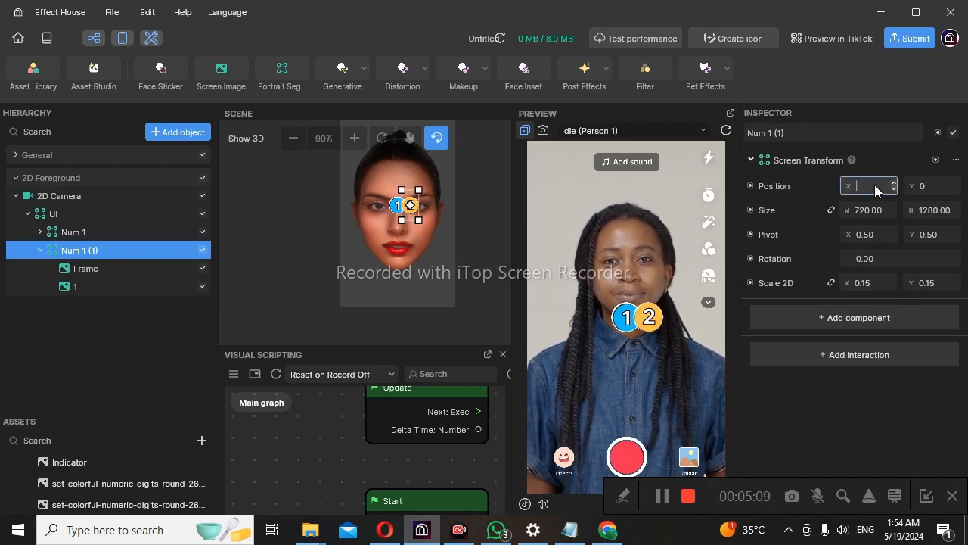
type("20")
left_click(891, 385)
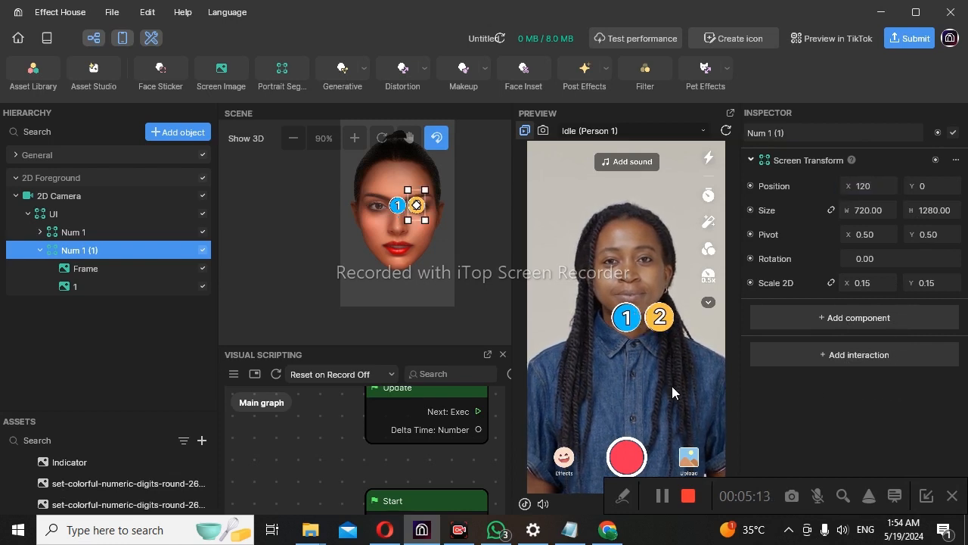
Set the X position of the original Num 1 object to 240.
left_click(84, 233)
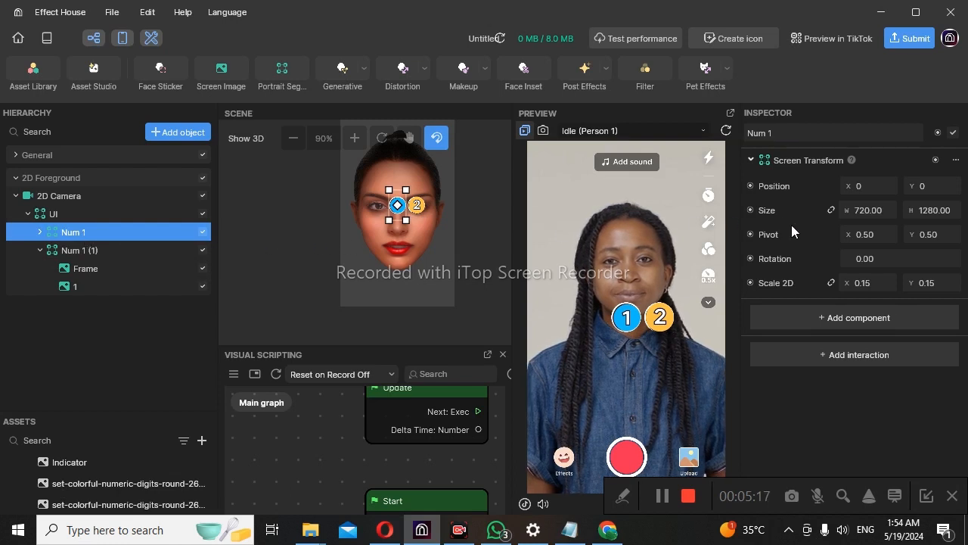
left_click(876, 185)
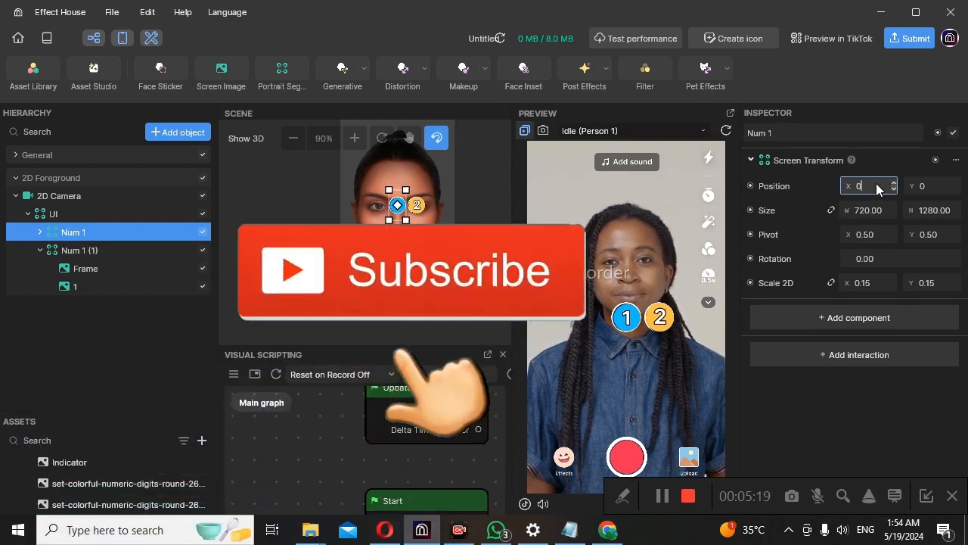
type("2")
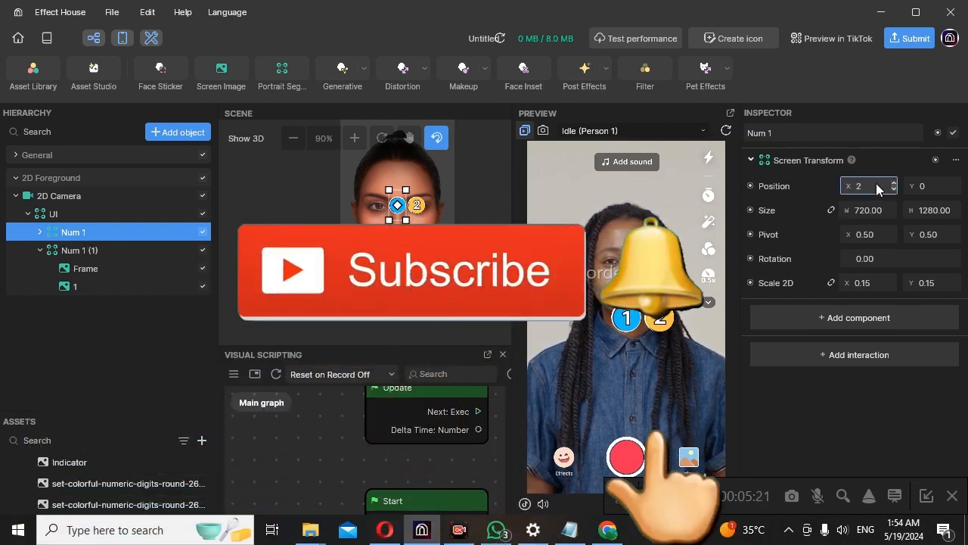
type("40")
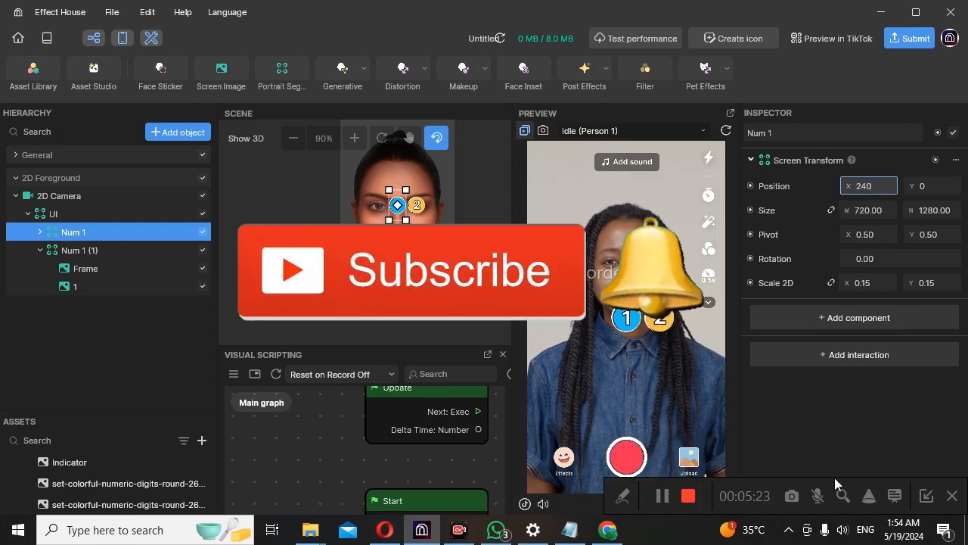
key("Return")
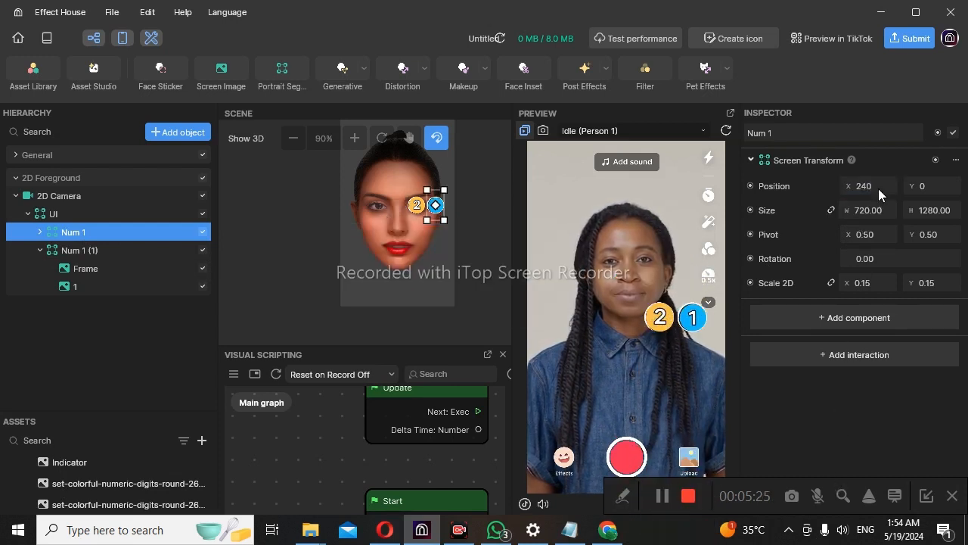
Set the X position of the original Num 1 object to -240.
key("BackSpace")
key("BackSpace")
key("BackSpace")
type("-2")
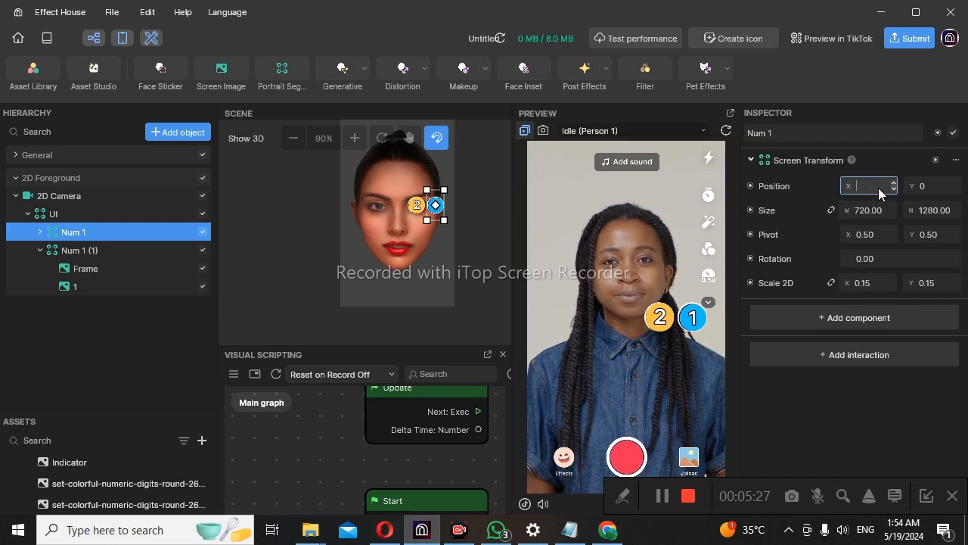
type("40")
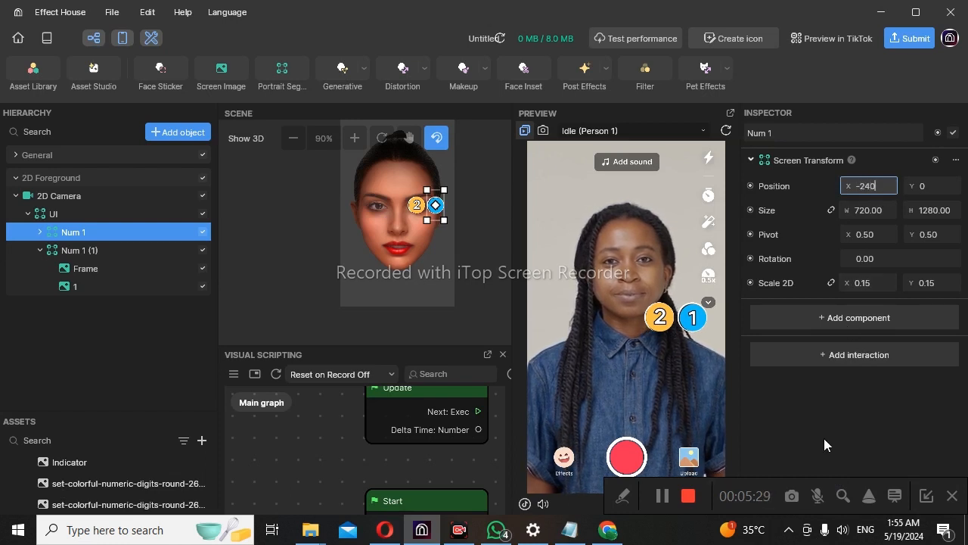
left_click(824, 438)
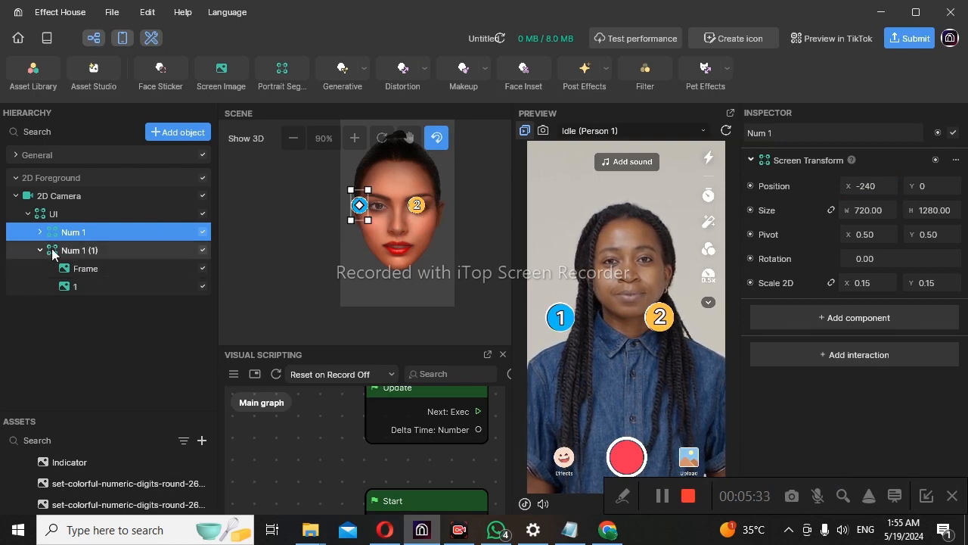
Set the X position of the duplicated Num 1 object to -80 and dismiss the driver update notification.
left_click(84, 252)
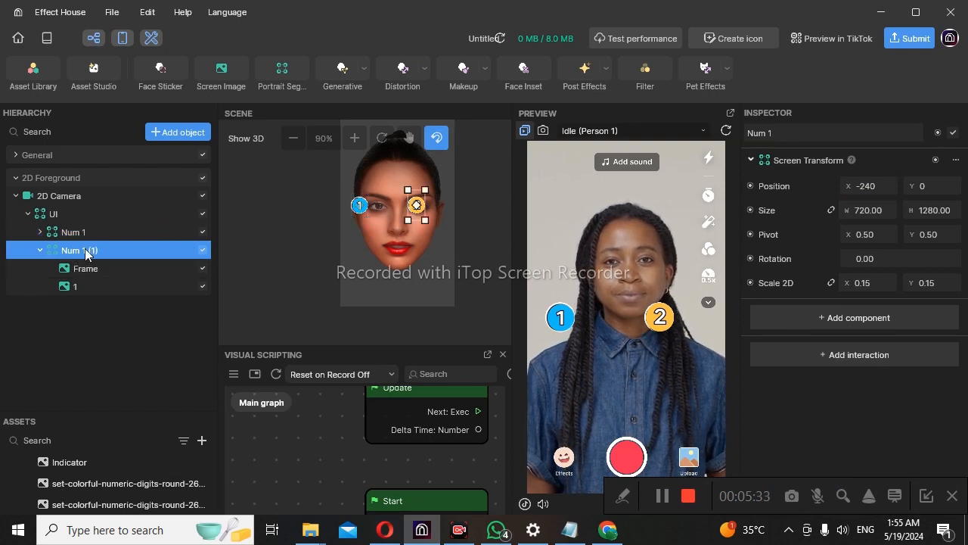
left_click(877, 185)
type("-")
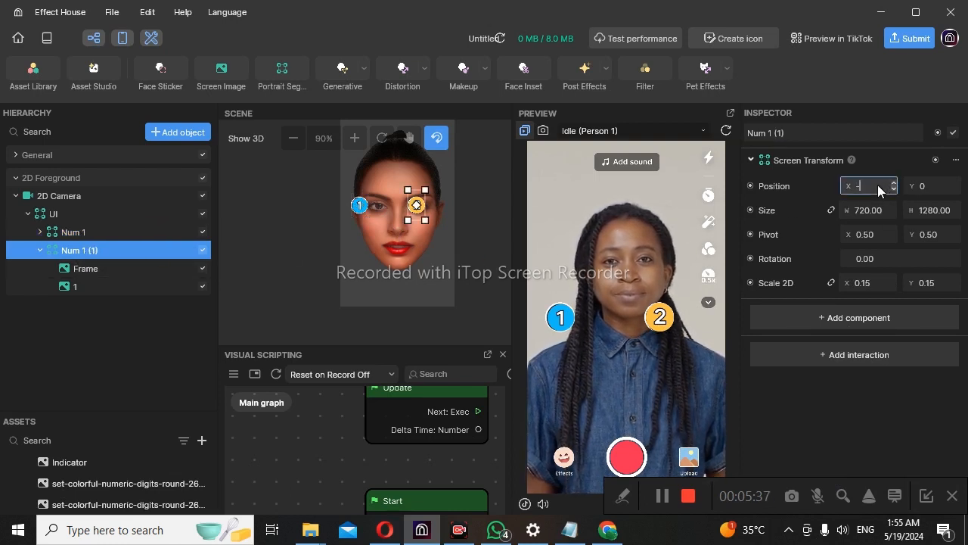
type("80")
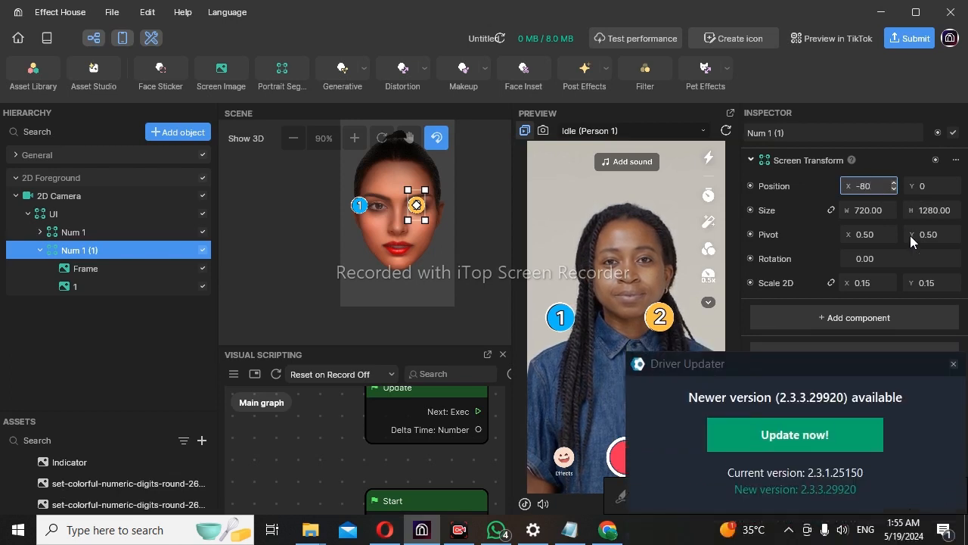
left_click(953, 365)
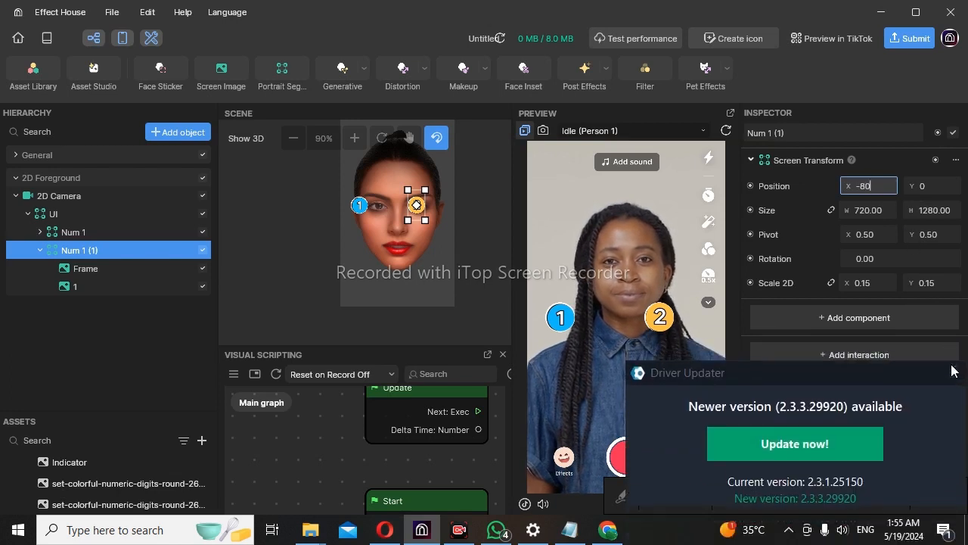
left_click(932, 399)
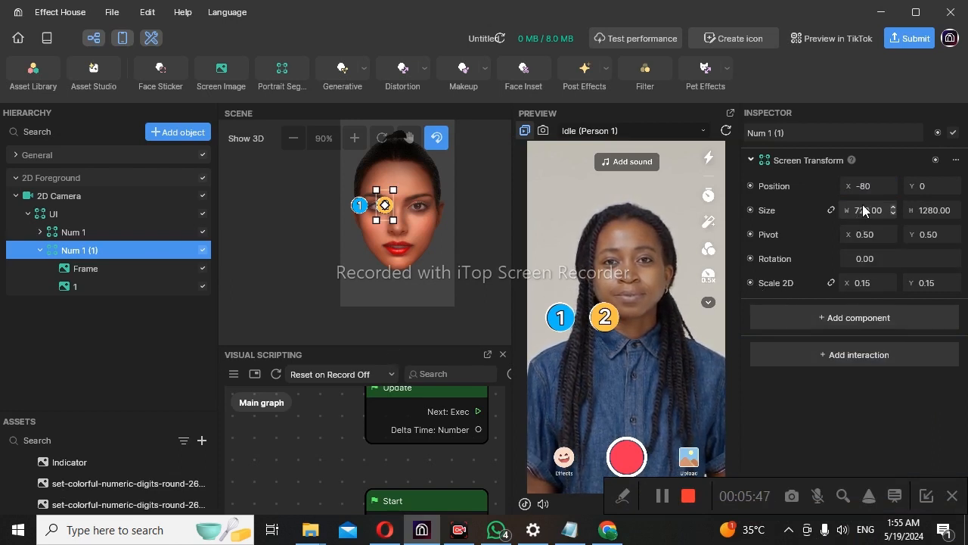
Set the X position of the duplicated Num 1 object to -60.
left_click(875, 186)
type("-")
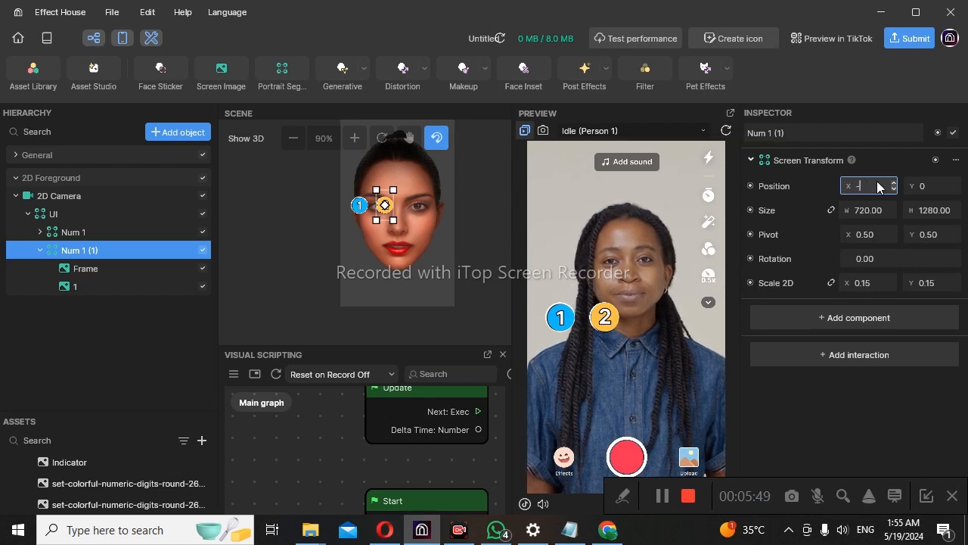
type("60")
left_click(800, 416)
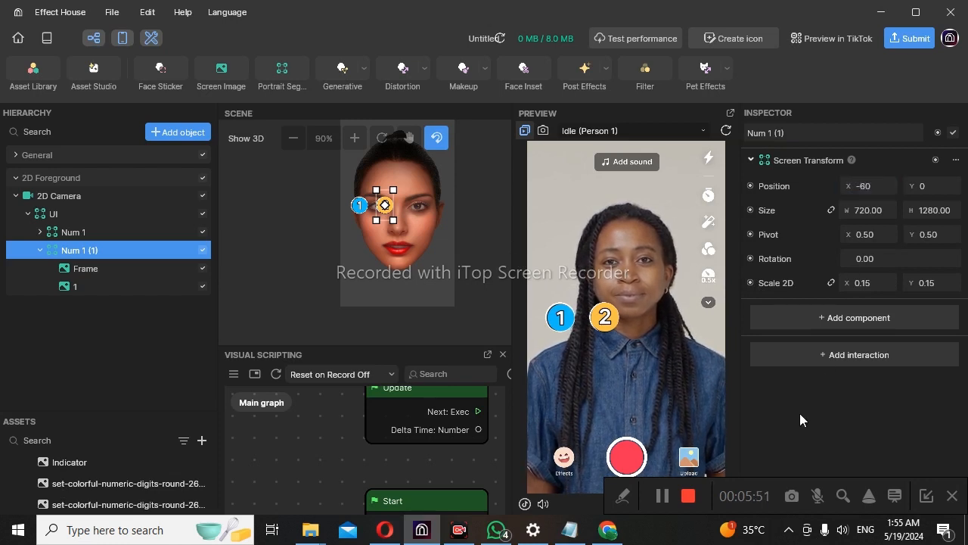
Set the X position of the duplicated Num 1 object to -90.
left_click(878, 187)
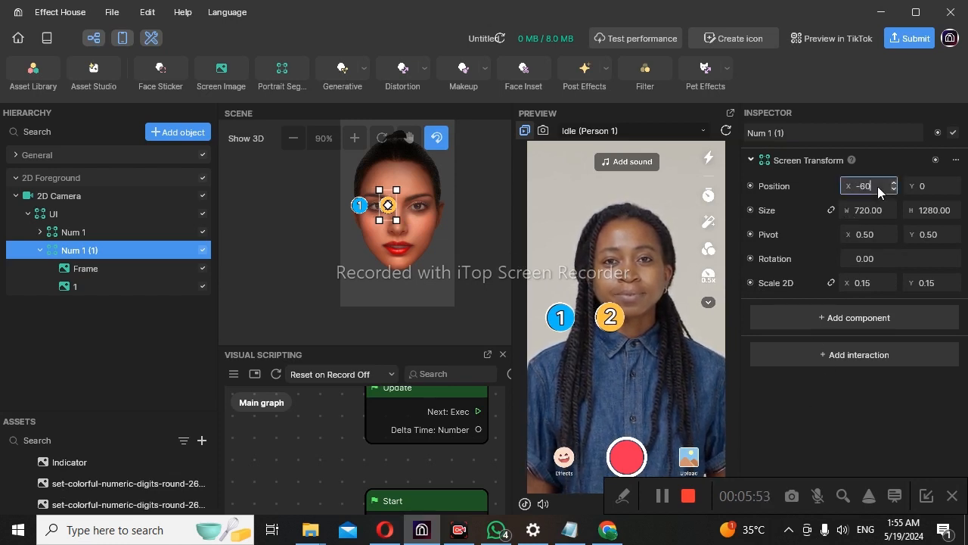
type("-")
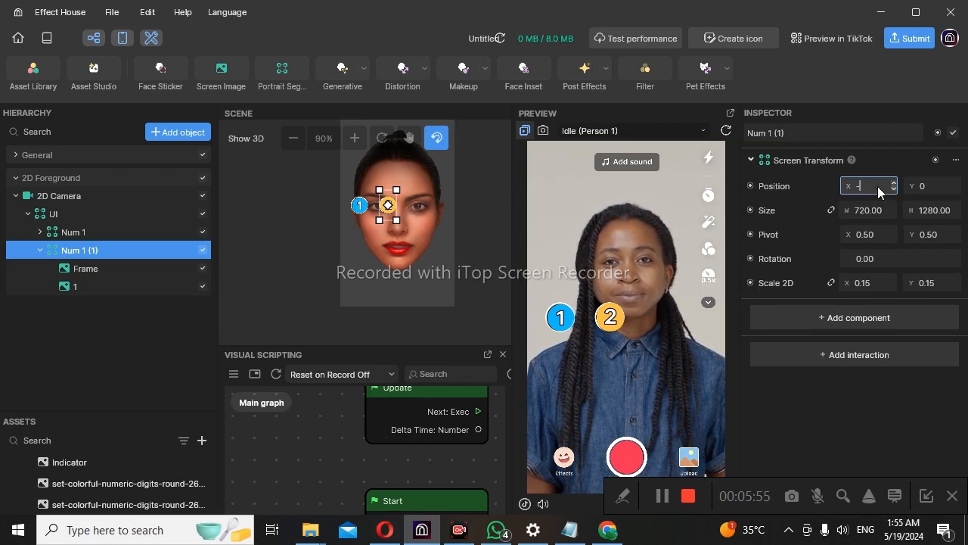
type("90")
left_click(861, 373)
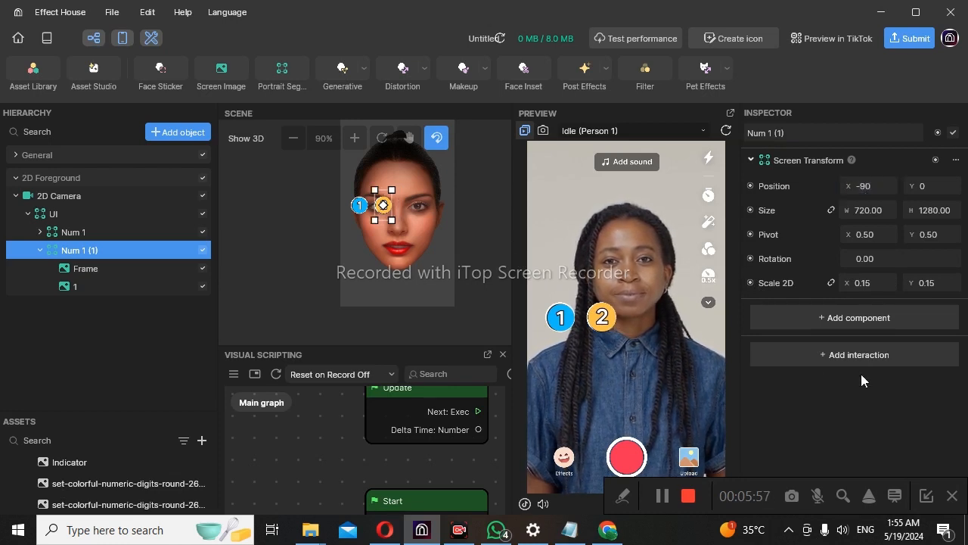
Collapse the duplicated Num 1 object in the hierarchy and rename it as Num 2.
left_click(40, 250)
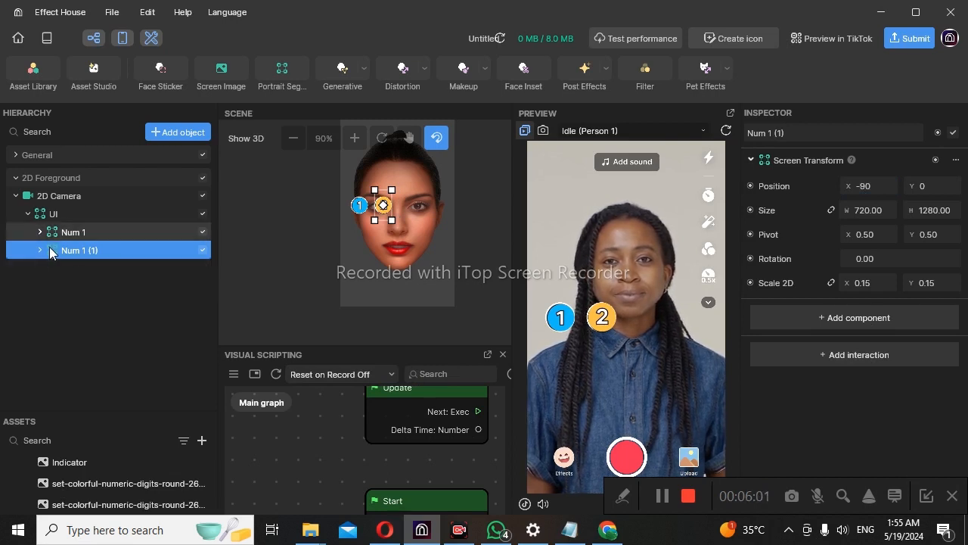
right_click(102, 250)
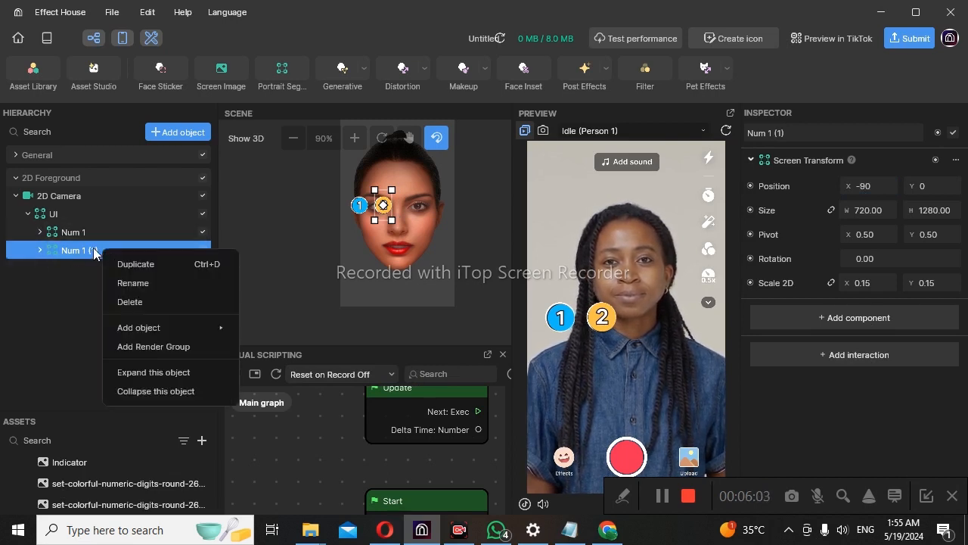
left_click(136, 286)
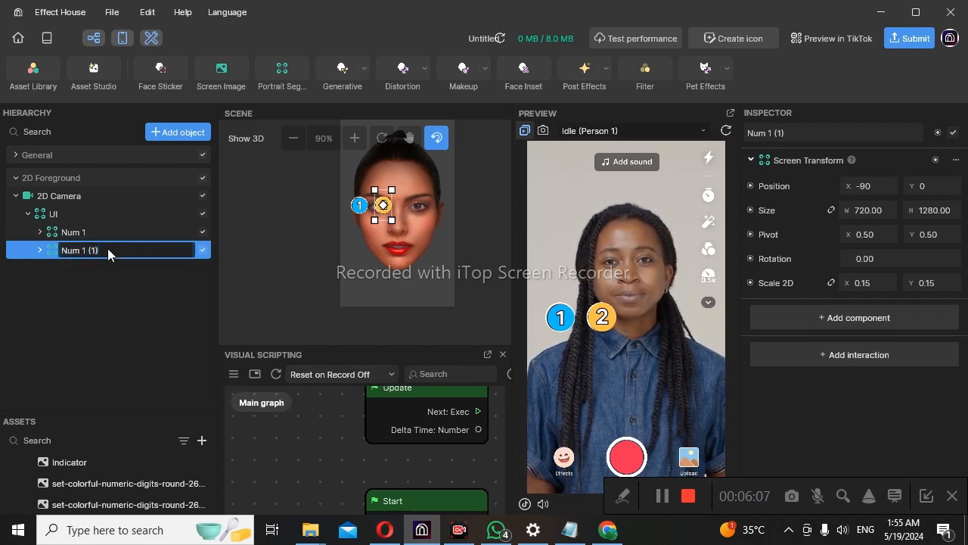
key("BackSpace")
key("BackSpace")
type("2")
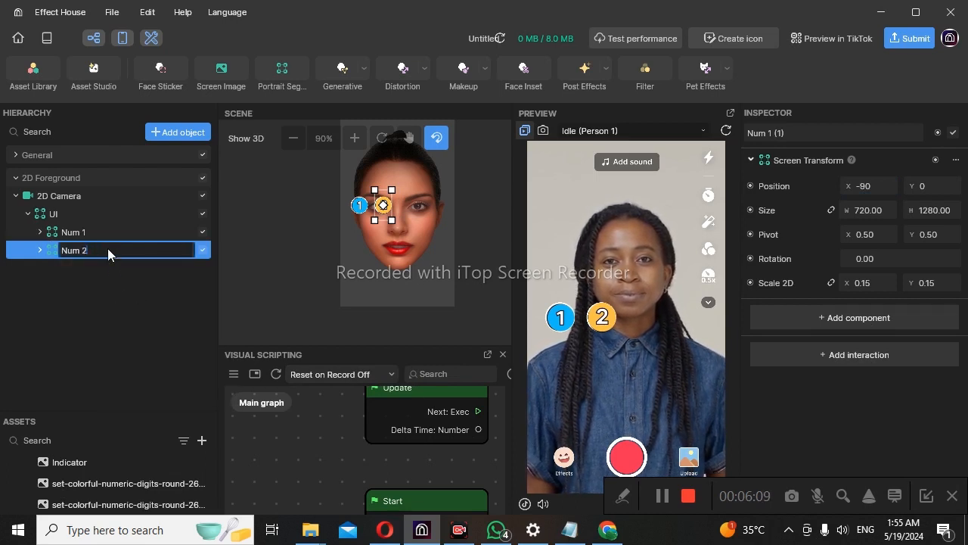
left_click(46, 268)
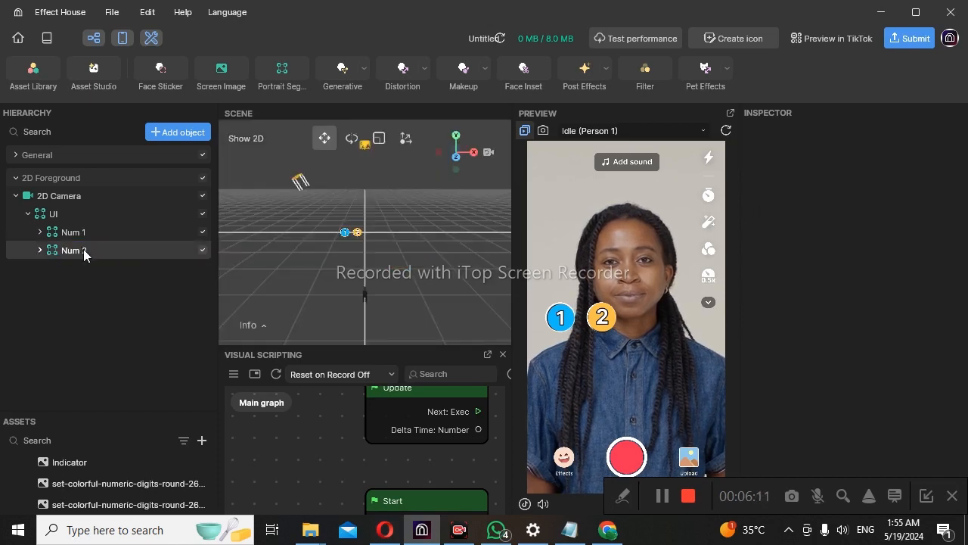
Duplicate the Num 2 object and rename the copy as Num 3.
left_click(84, 249)
right_click(83, 249)
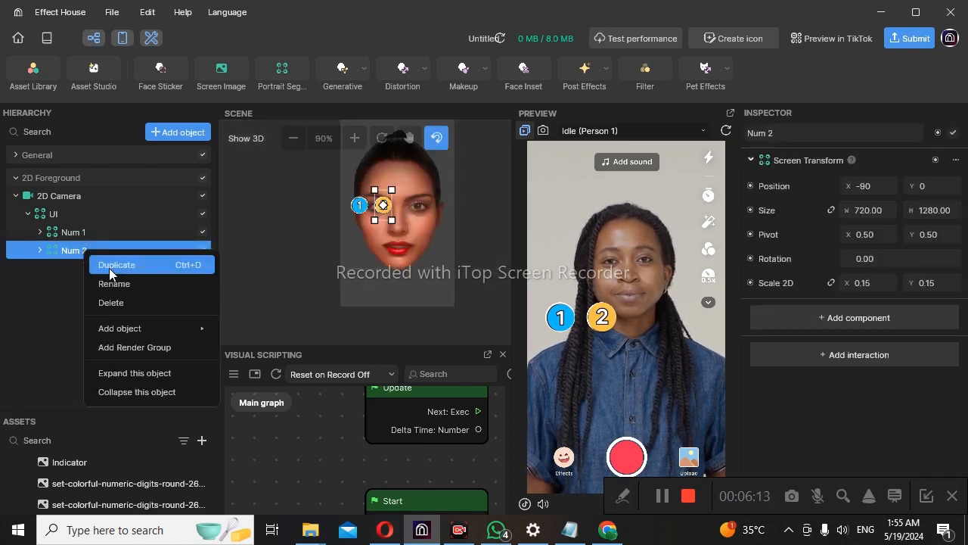
left_click(109, 265)
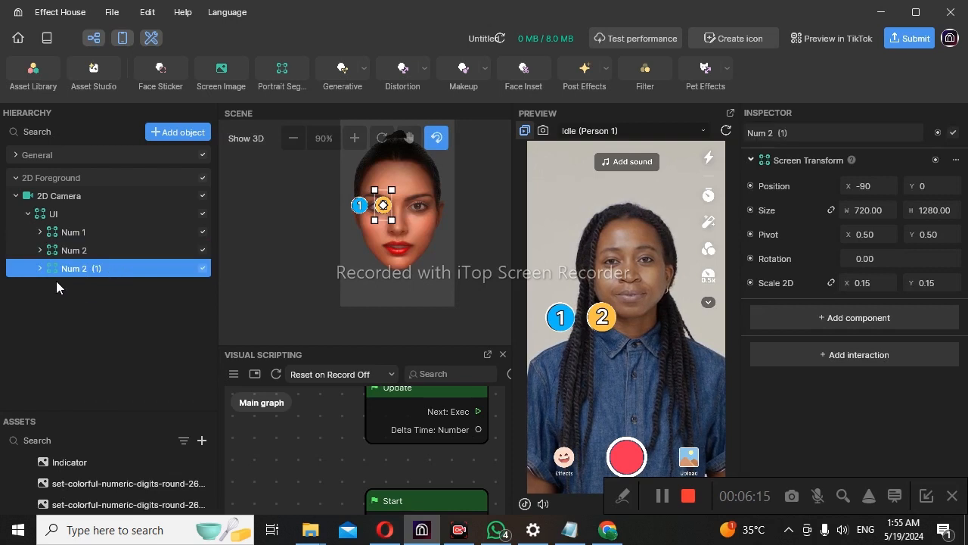
right_click(95, 268)
left_click(127, 301)
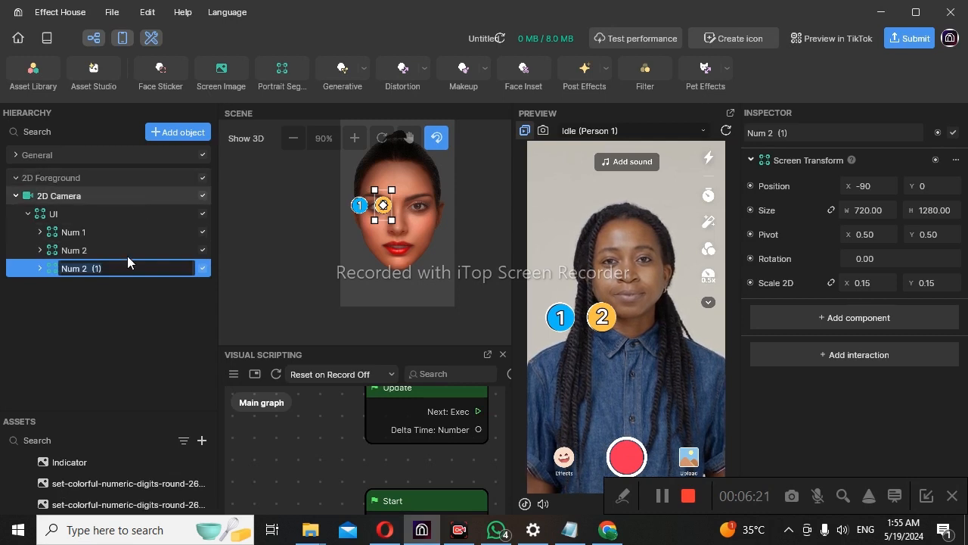
left_click(124, 277)
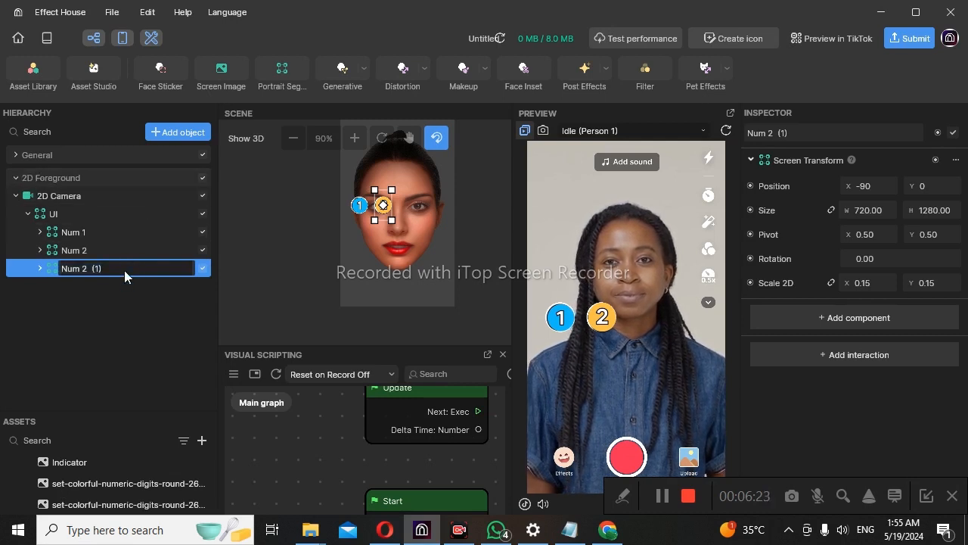
key("BackSpace")
key("BackSpace")
key("BackSpace")
key("BackSpace")
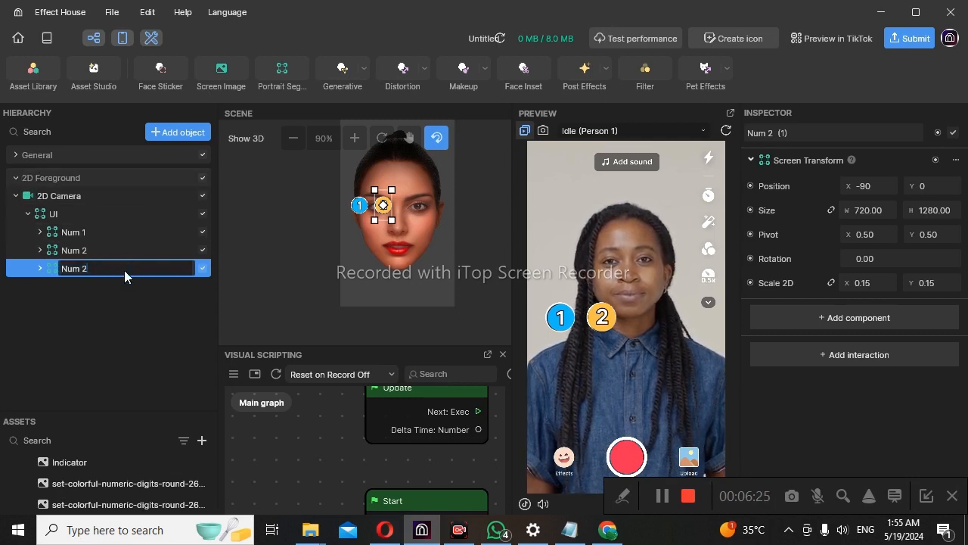
type("3")
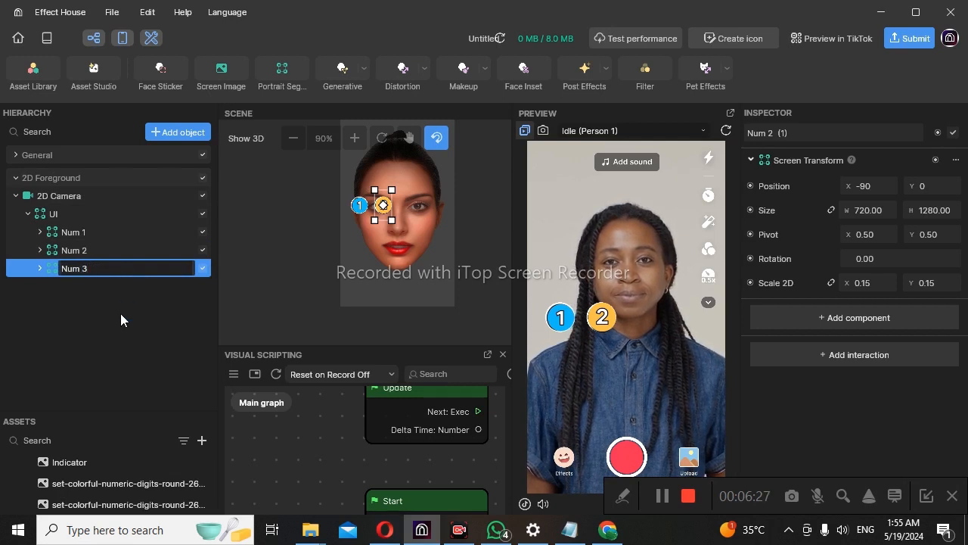
left_click(120, 313)
left_click(55, 286)
Expand the Num 3 object and rename its digit image as 3.
left_click(40, 269)
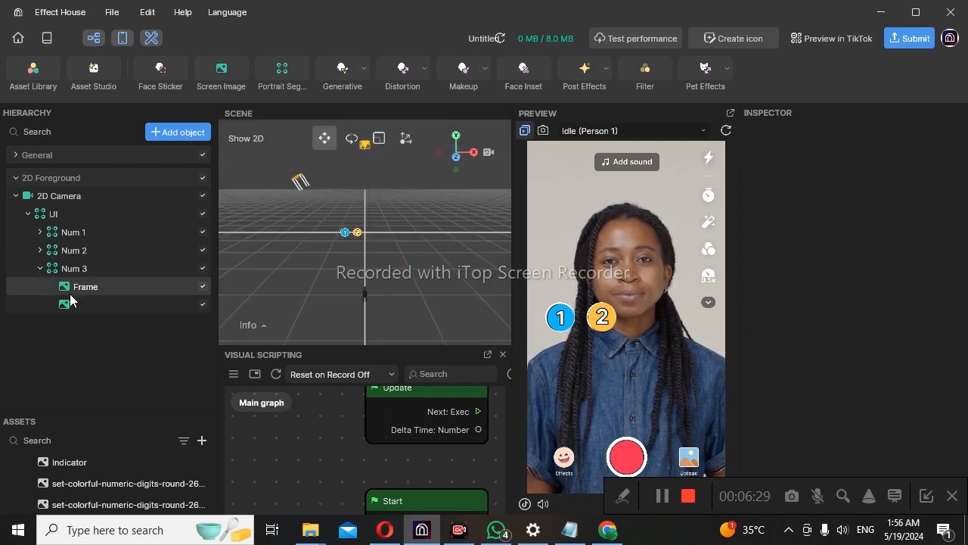
left_click(93, 301)
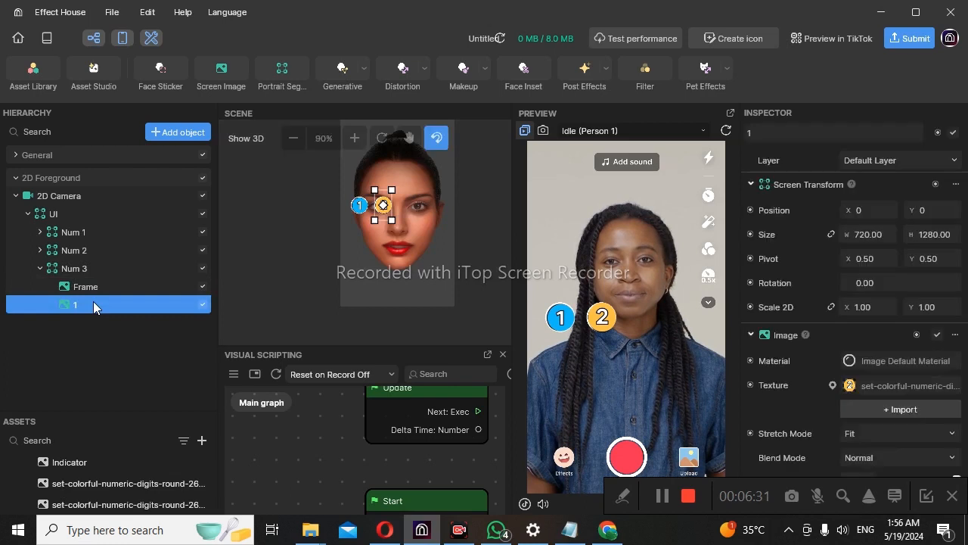
right_click(93, 301)
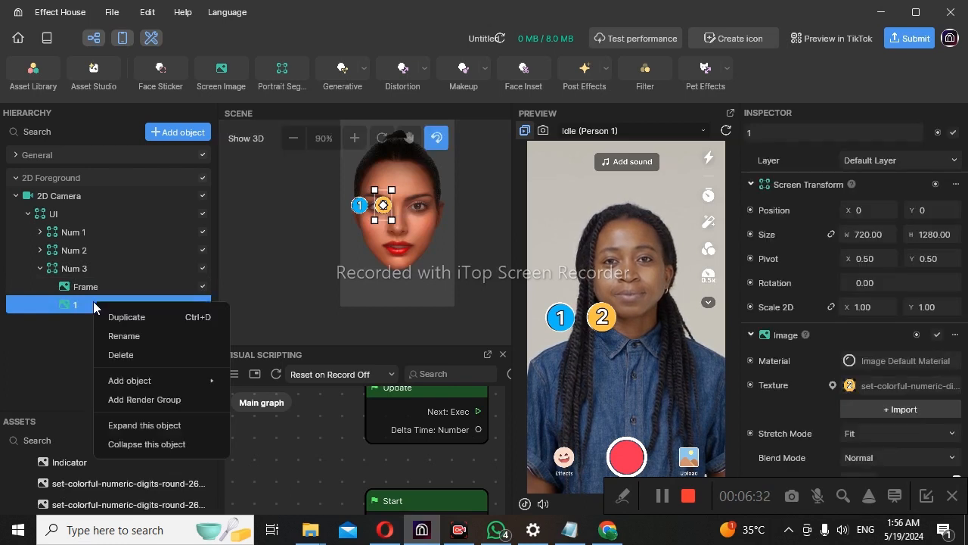
left_click(126, 335)
type("3")
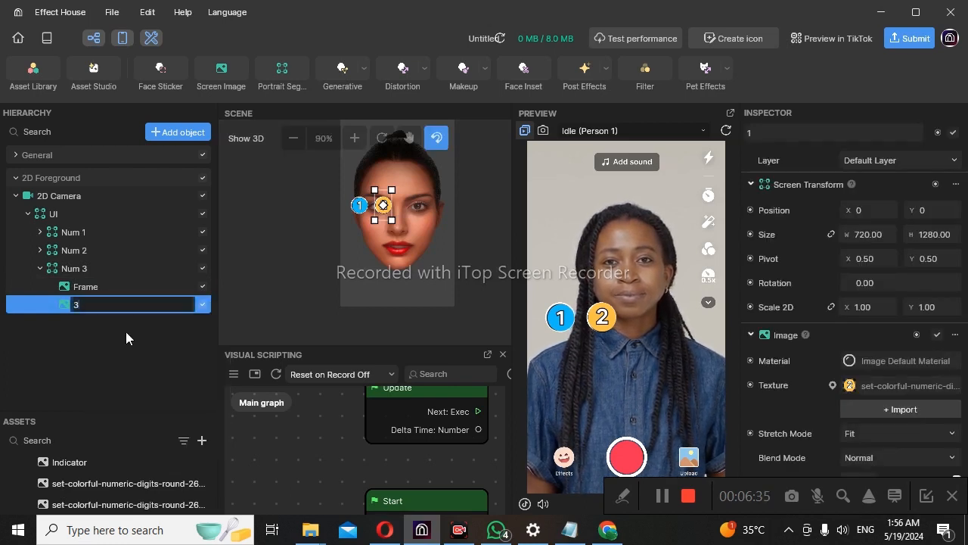
key("Return")
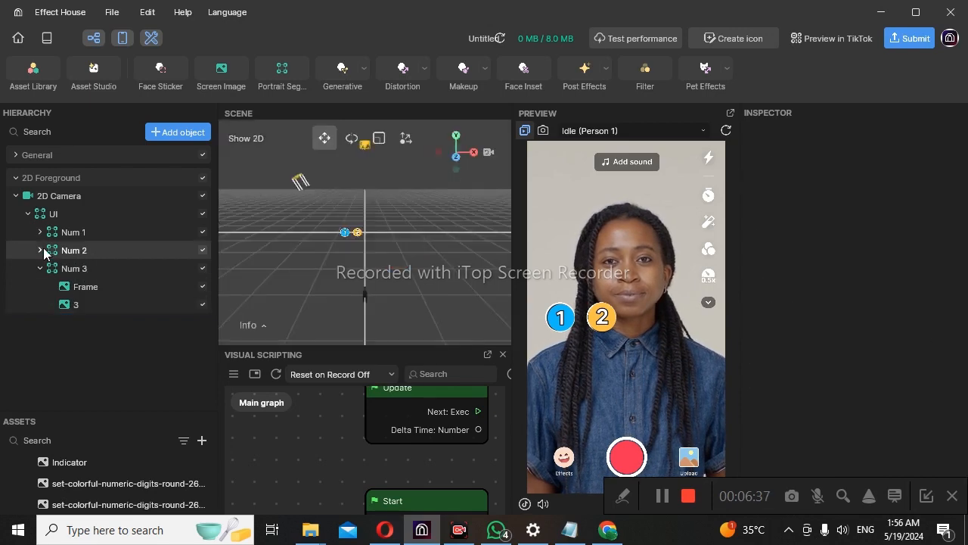
Expand the Num 2 object and delete its digit image named 1.
left_click(40, 250)
left_click(92, 290)
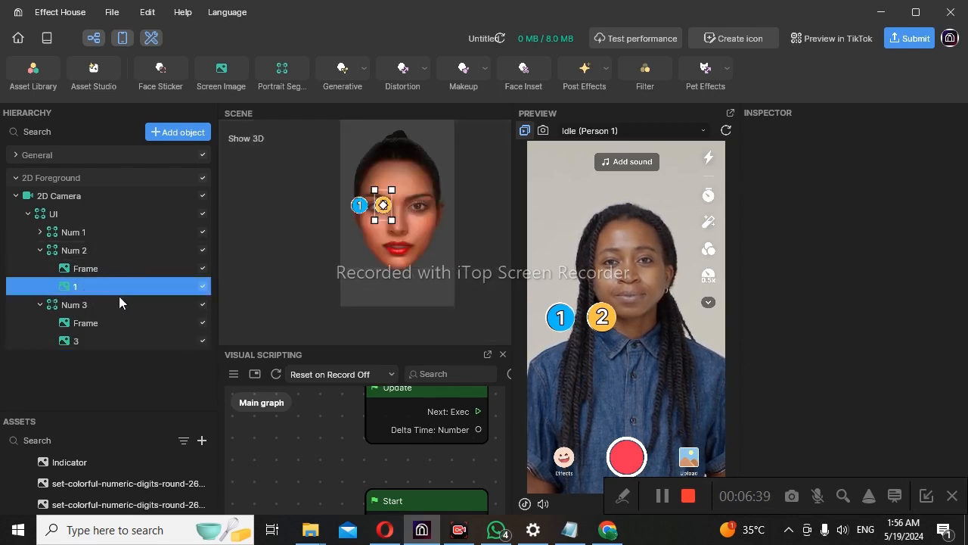
right_click(122, 294)
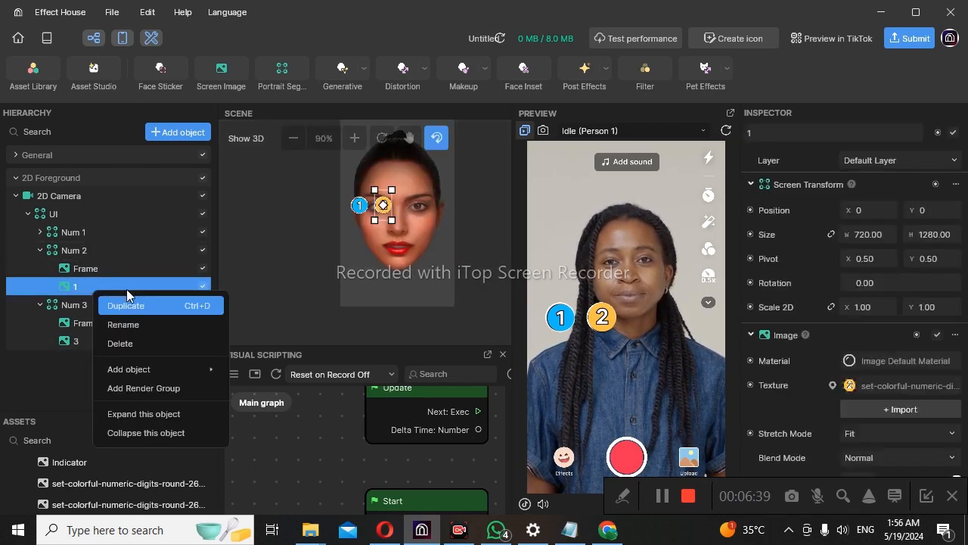
left_click(131, 342)
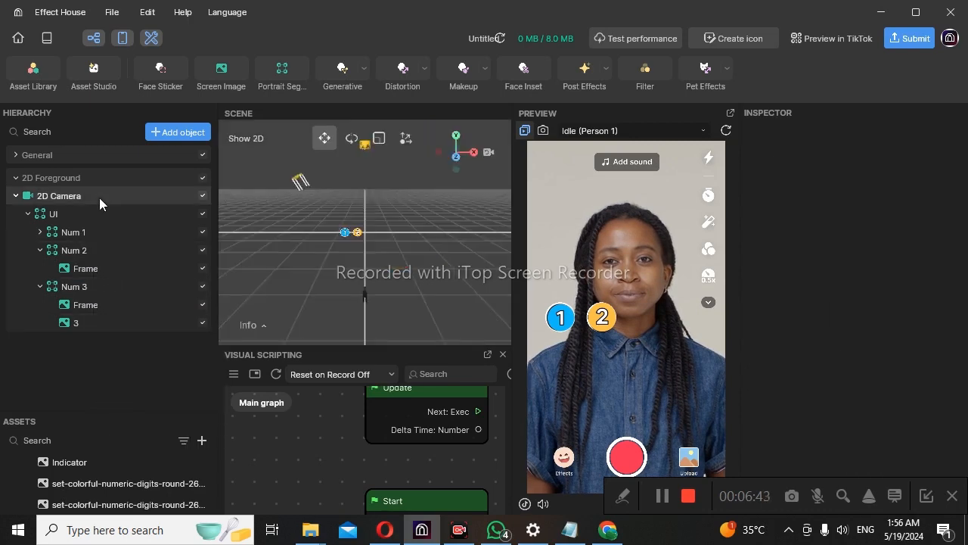
Duplicate the Frame image inside Num 2 and rename the copy as 2.
left_click(82, 267)
right_click(82, 269)
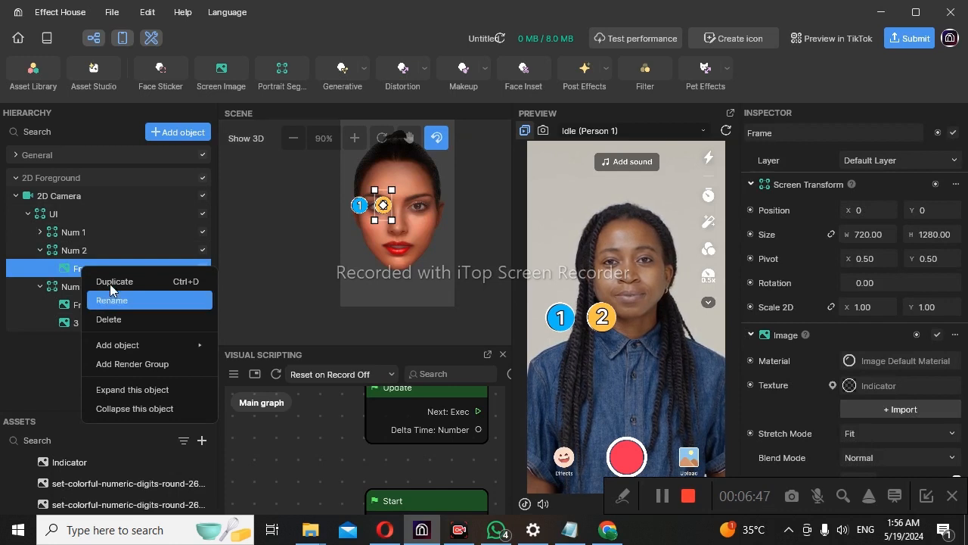
left_click(85, 278)
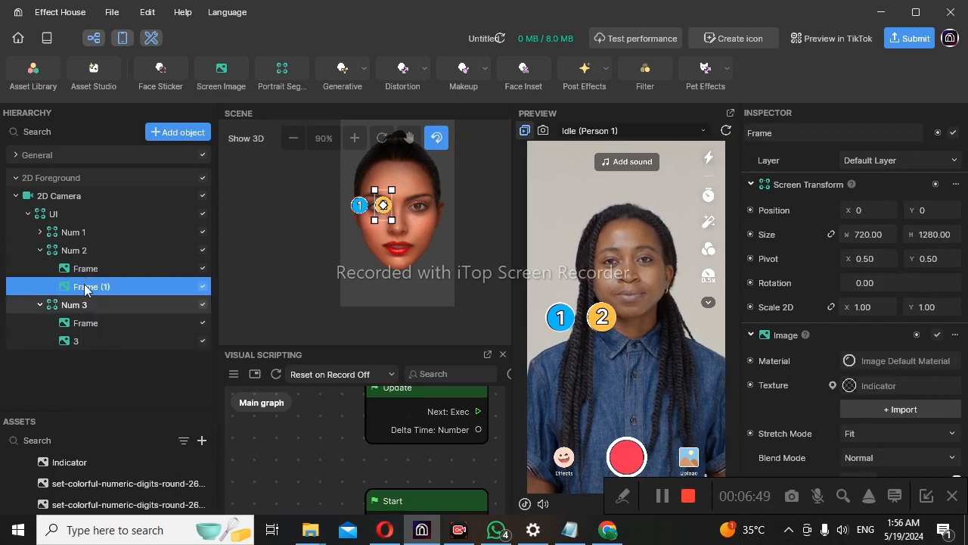
right_click(131, 283)
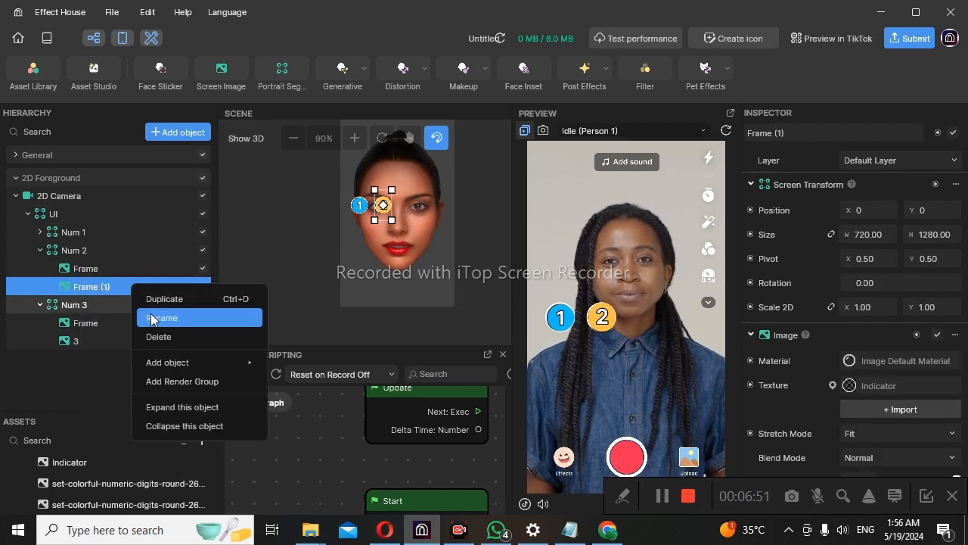
left_click(140, 315)
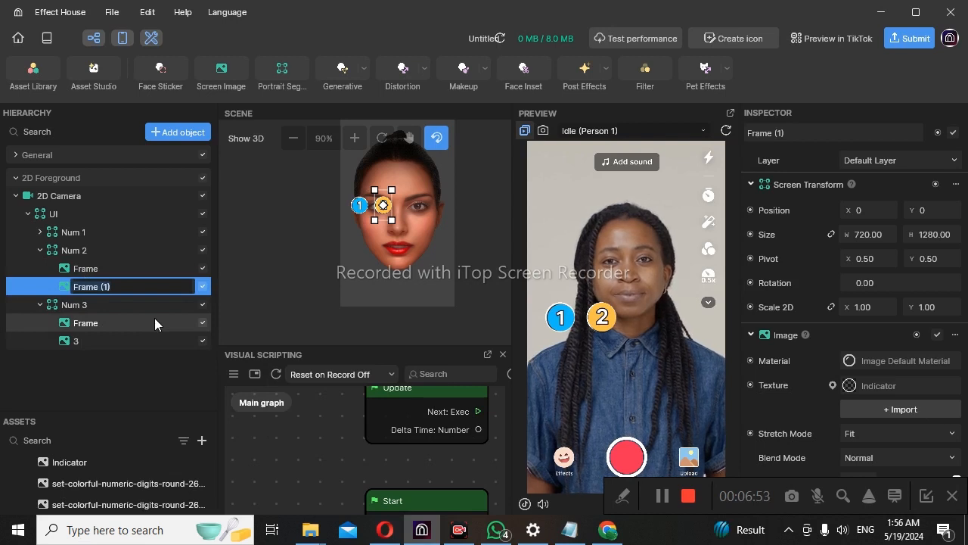
type("2")
left_click(151, 354)
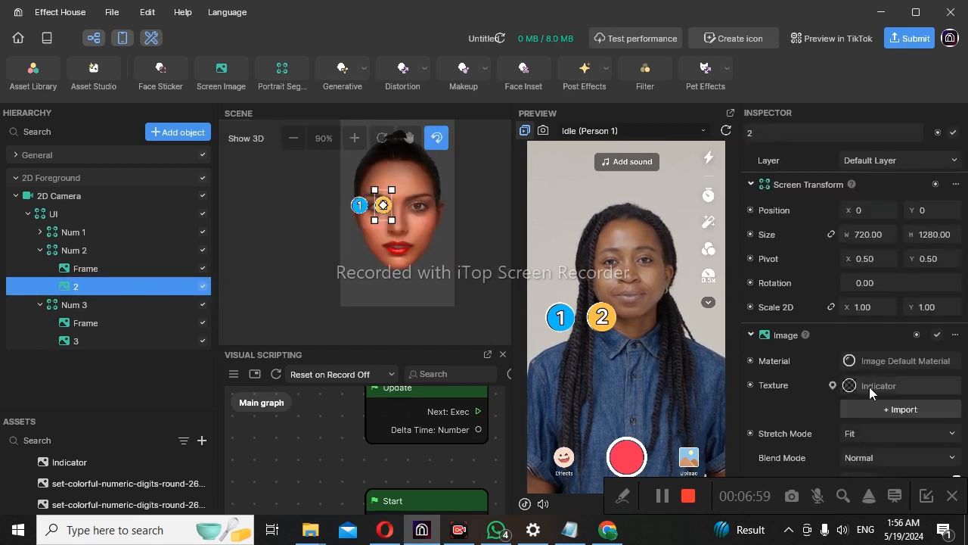
Assign the yellow number 2 digit texture to the image named 2 inside Num 2.
left_click(869, 386)
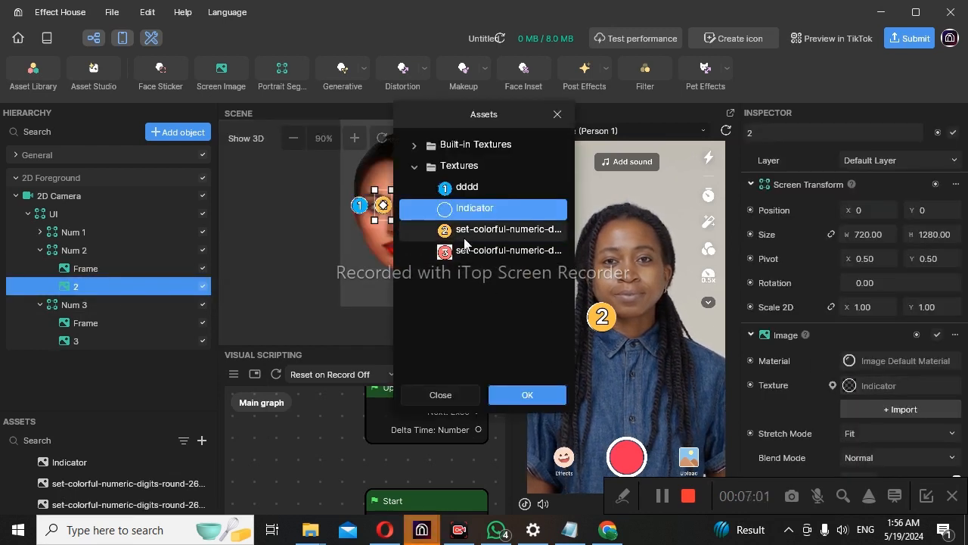
left_click(484, 229)
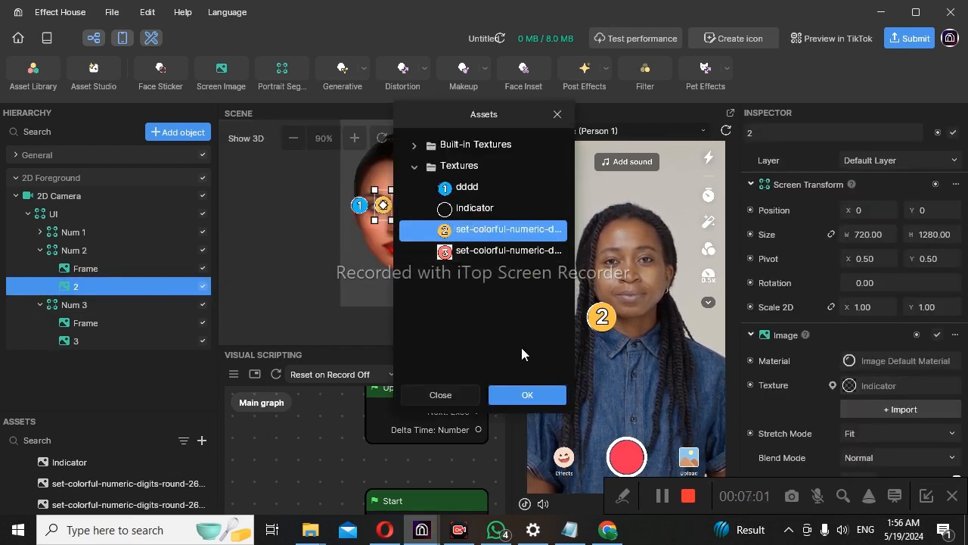
left_click(288, 367)
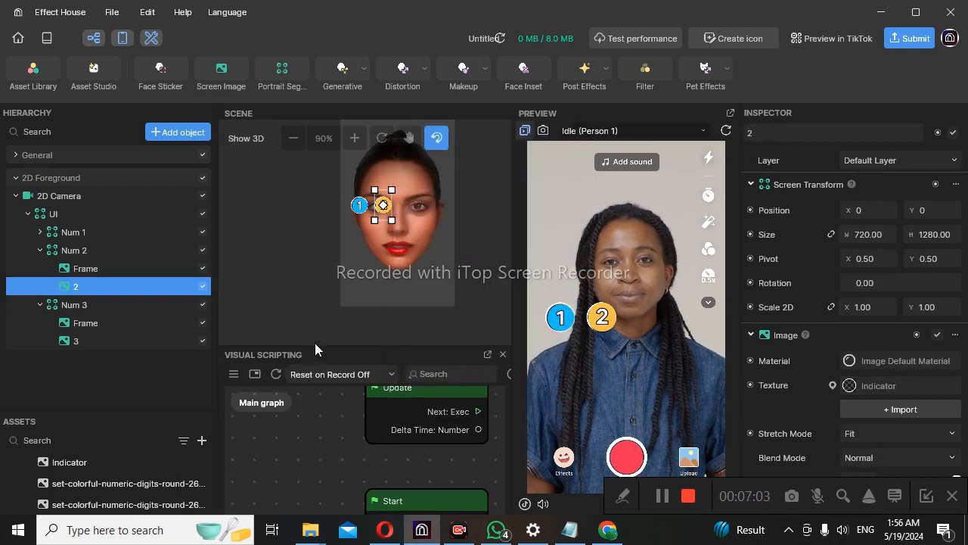
Assign the red number 3 digit texture to the image named 3 inside Num 3.
left_click(85, 341)
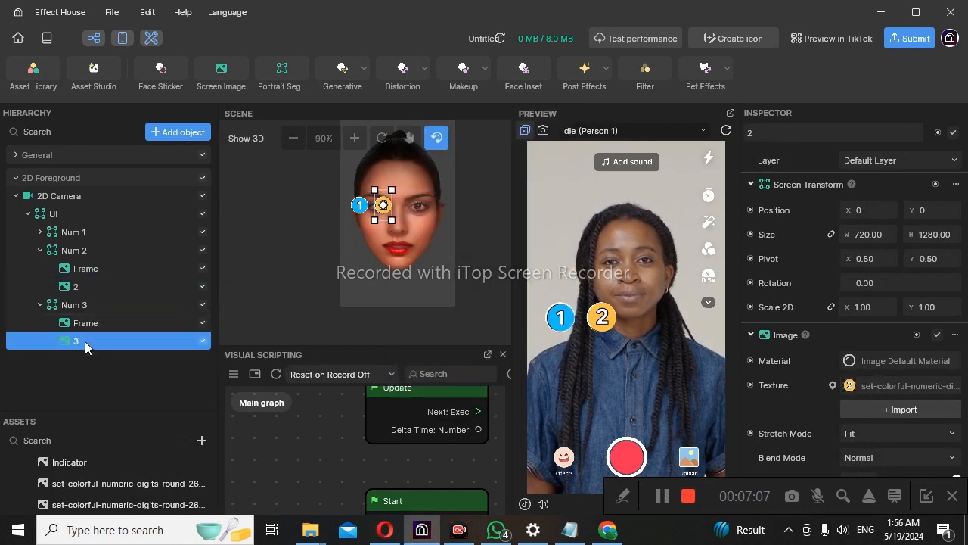
left_click(885, 385)
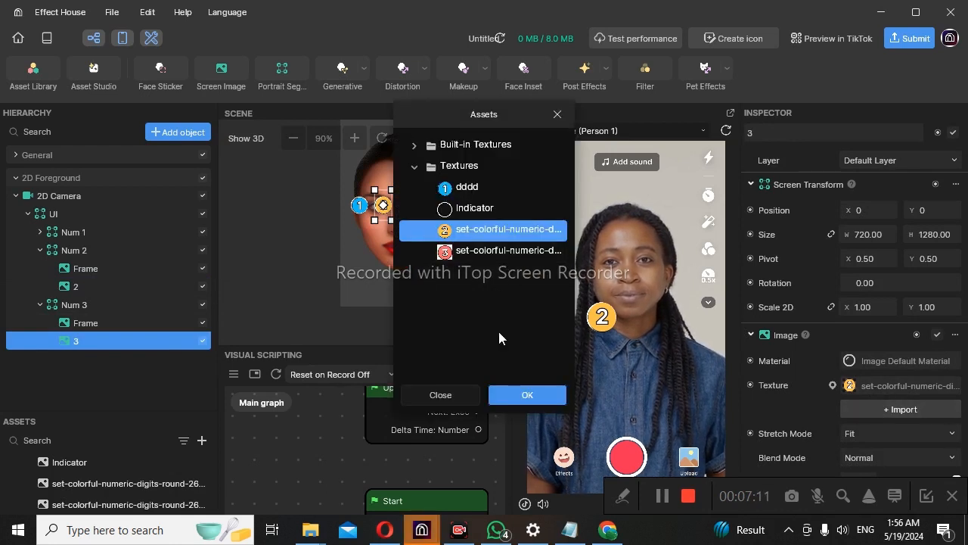
key("Down")
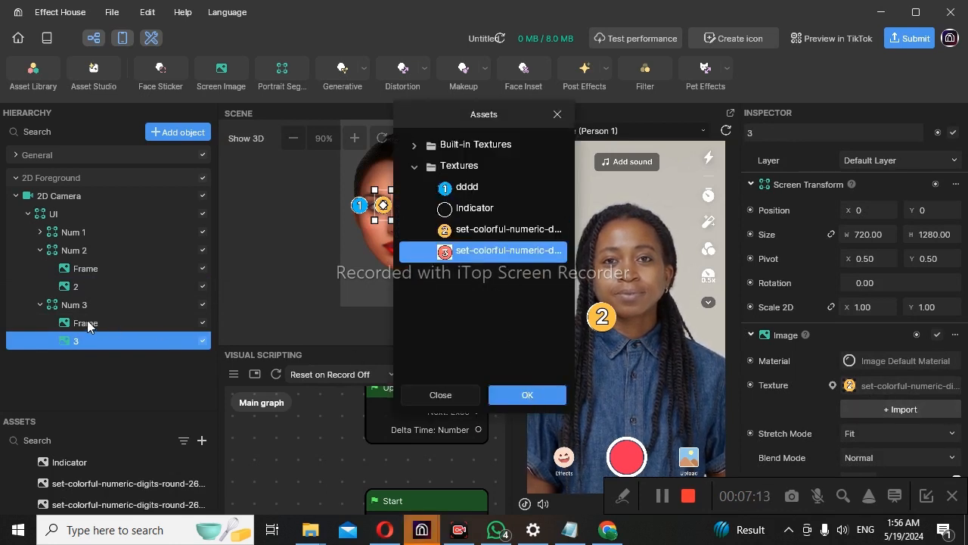
key("Return")
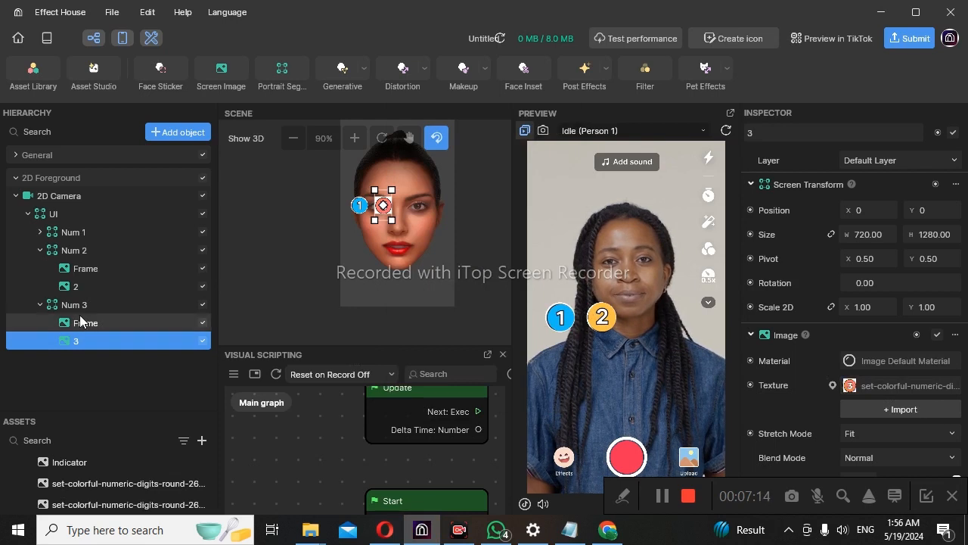
Set the X position of the Num 3 object to 120.
left_click(75, 305)
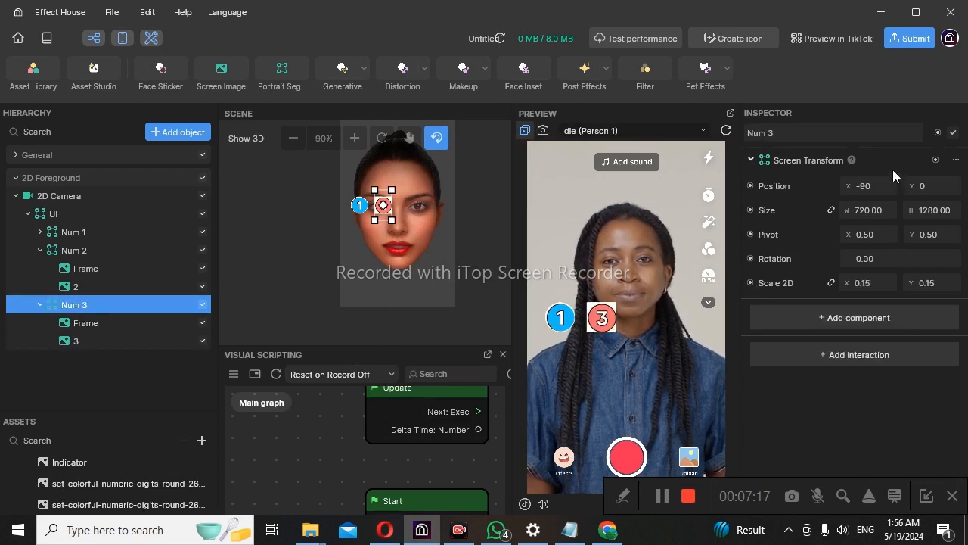
left_click(872, 186)
key("BackSpace")
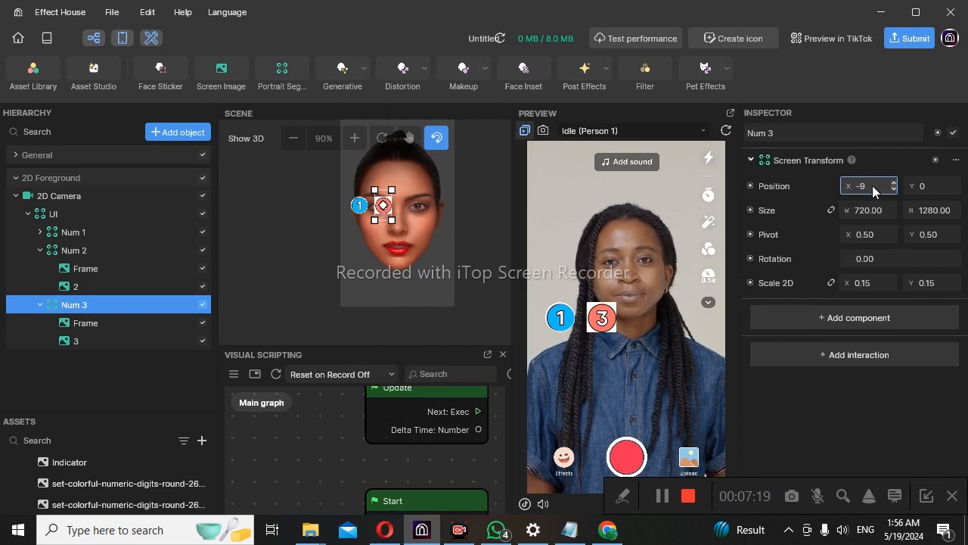
key("BackSpace")
key("BackSpace")
type("1")
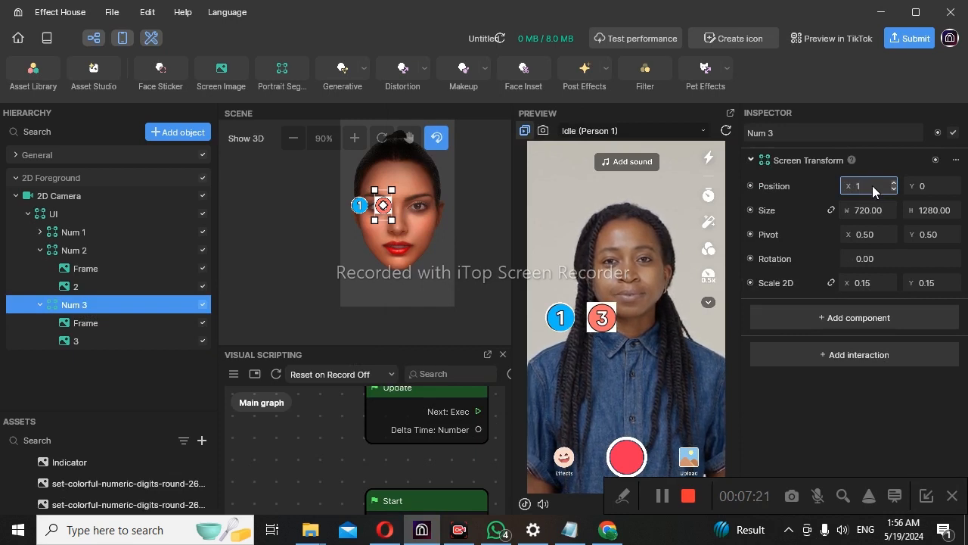
type("20")
left_click(824, 405)
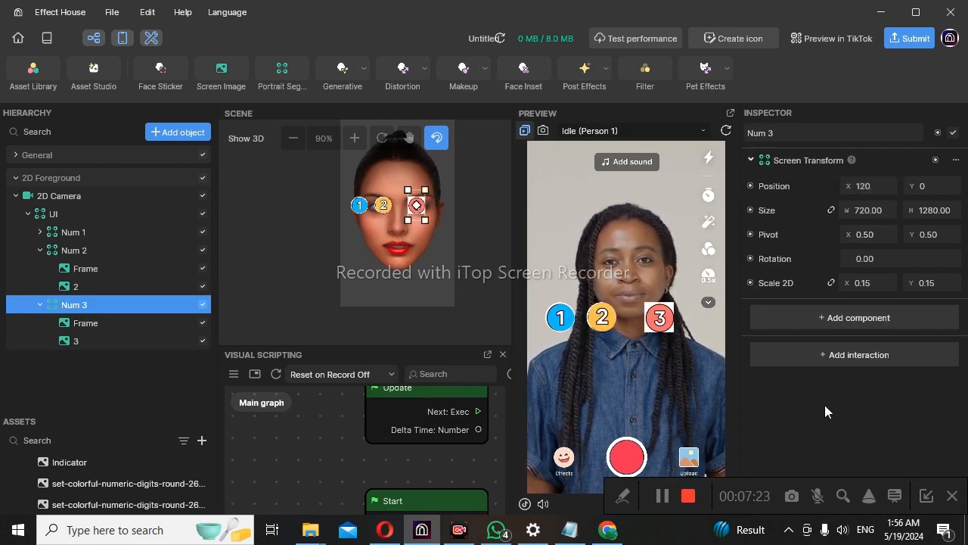
Try X positions of 100 and 80 for the Num 3 object.
left_click(874, 188)
left_click(891, 398)
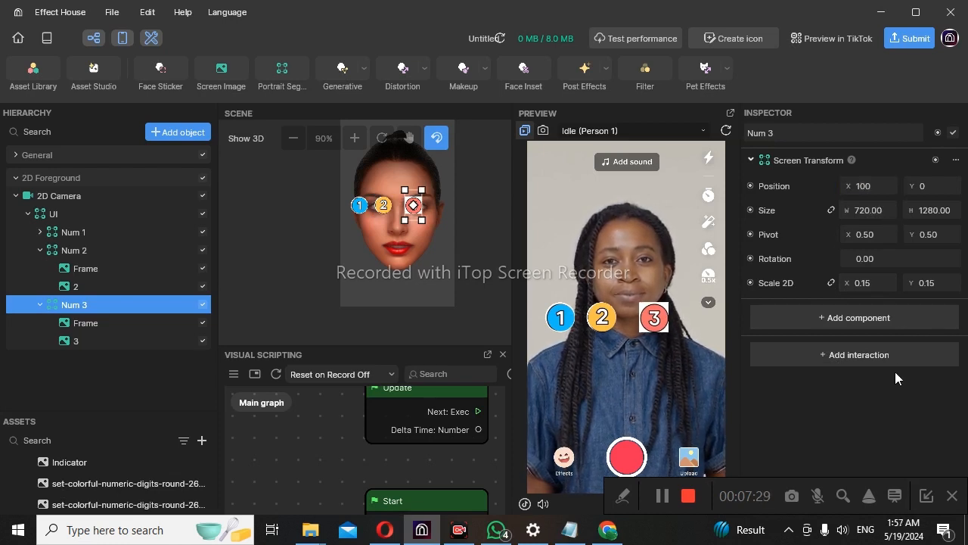
left_click(875, 181)
key("BackSpace")
key("BackSpace")
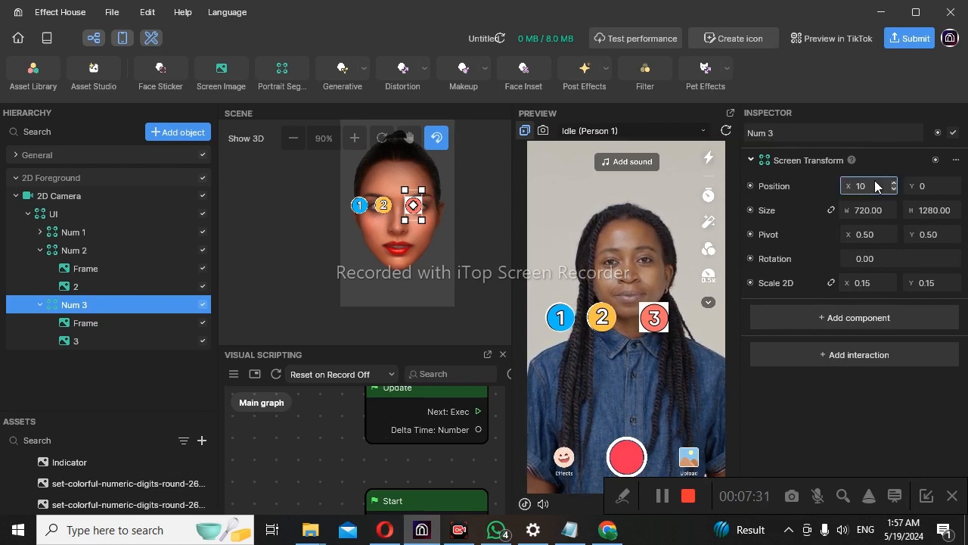
key("BackSpace")
type("80")
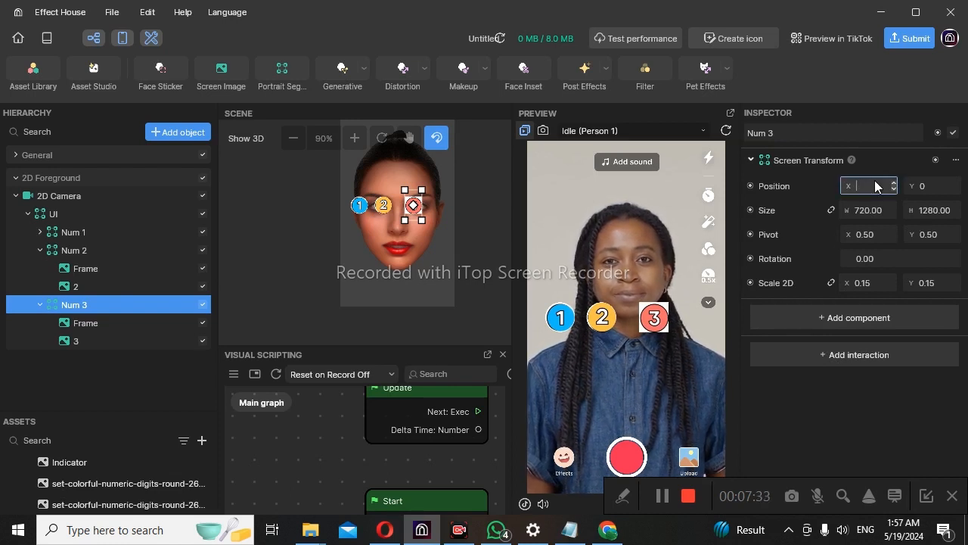
left_click(848, 395)
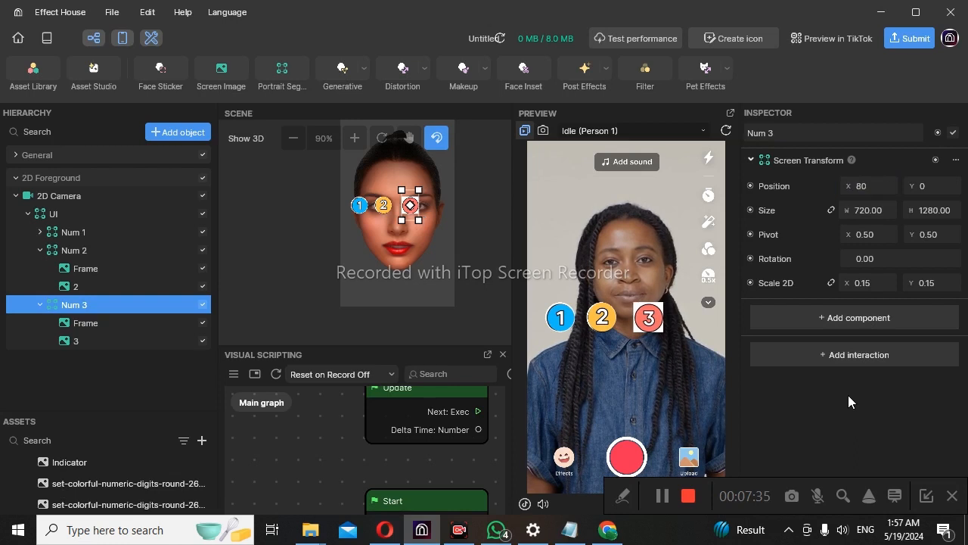
Set the X position of the Num 3 object to 60.
left_click(878, 185)
type("8")
type("60")
left_click(852, 436)
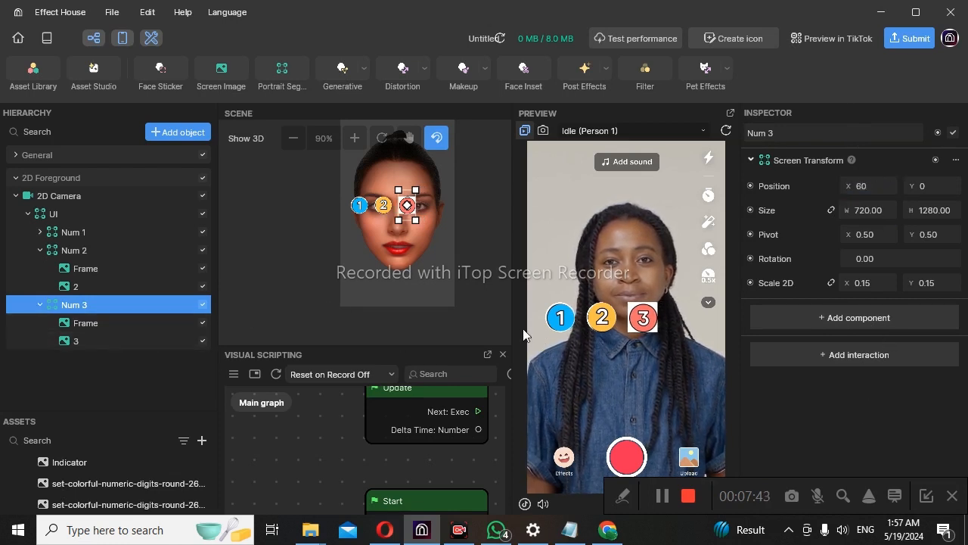
left_click(133, 498)
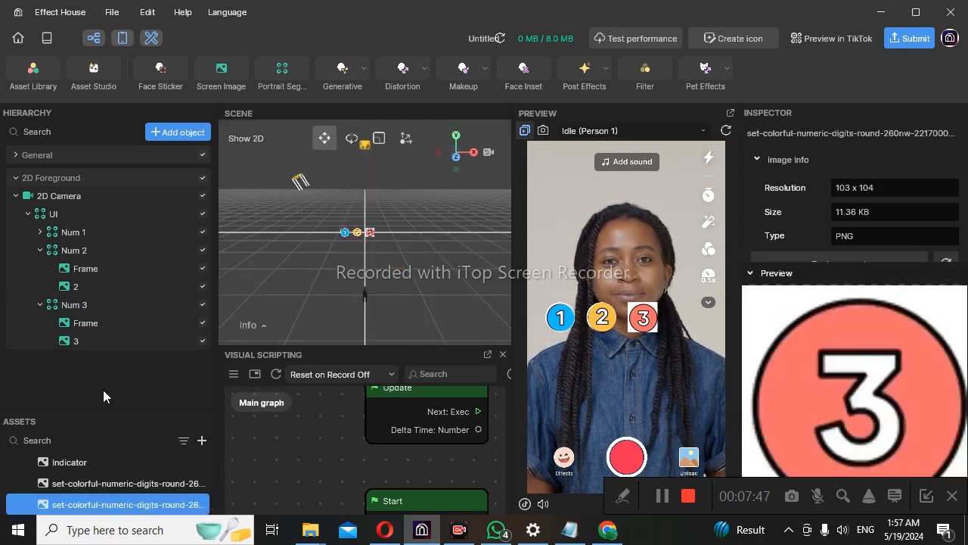
left_click(203, 440)
mouse_move(317, 427)
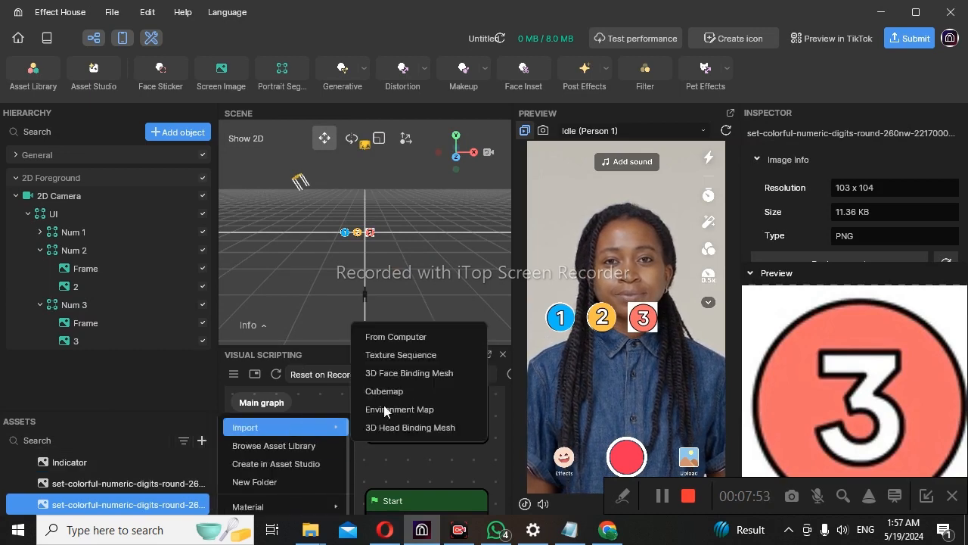
left_click(395, 336)
scroll(259, 189, "down", 1)
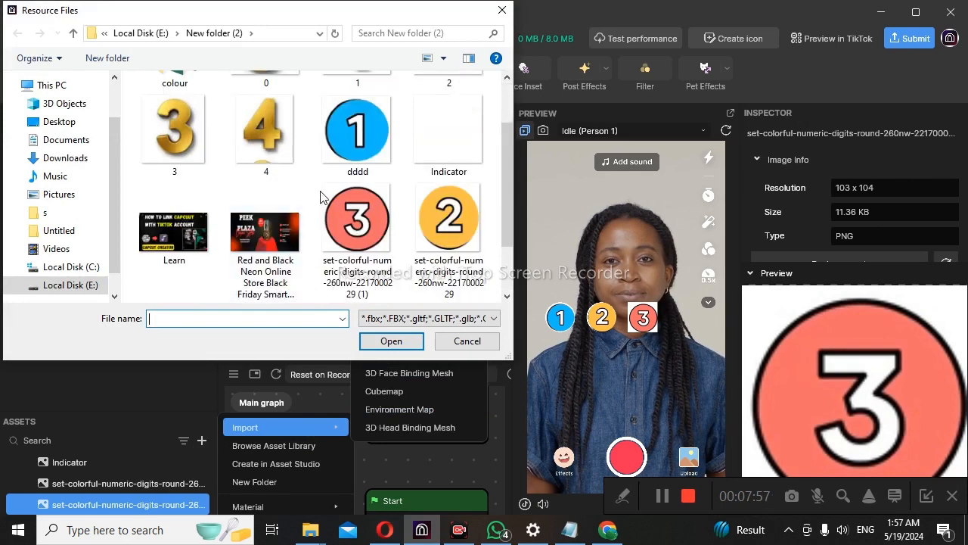
scroll(349, 208, "up", 1)
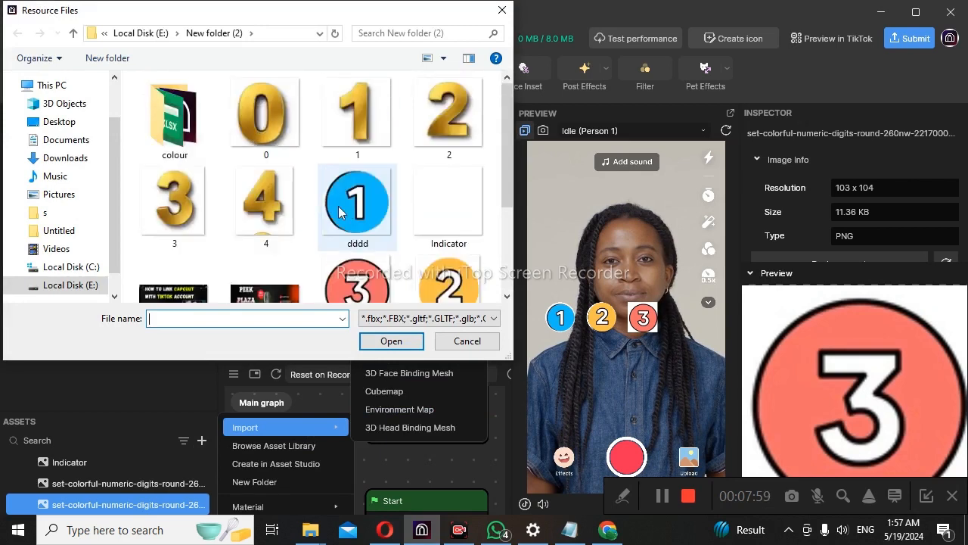
scroll(292, 203, "down", 1)
left_click(56, 124)
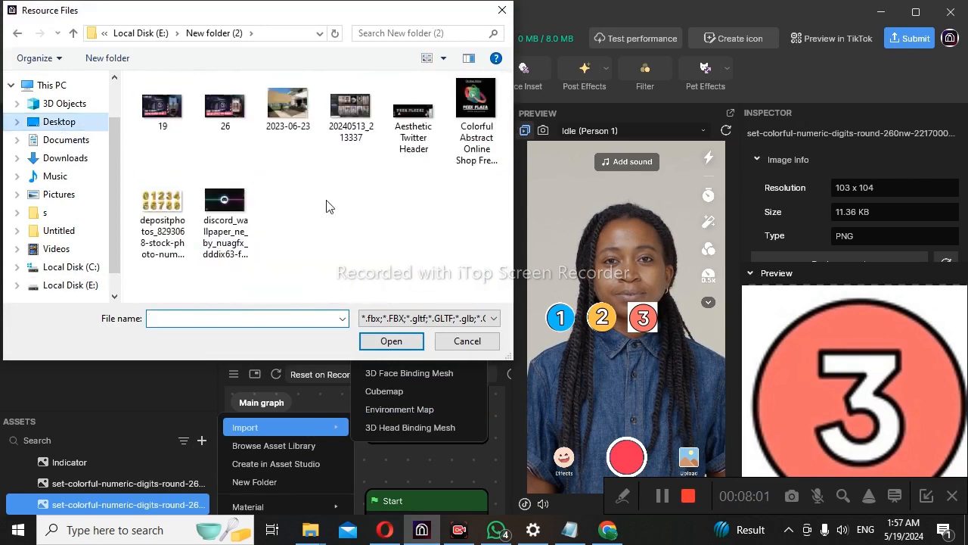
scroll(328, 205, "down", 1)
scroll(328, 206, "up", 1)
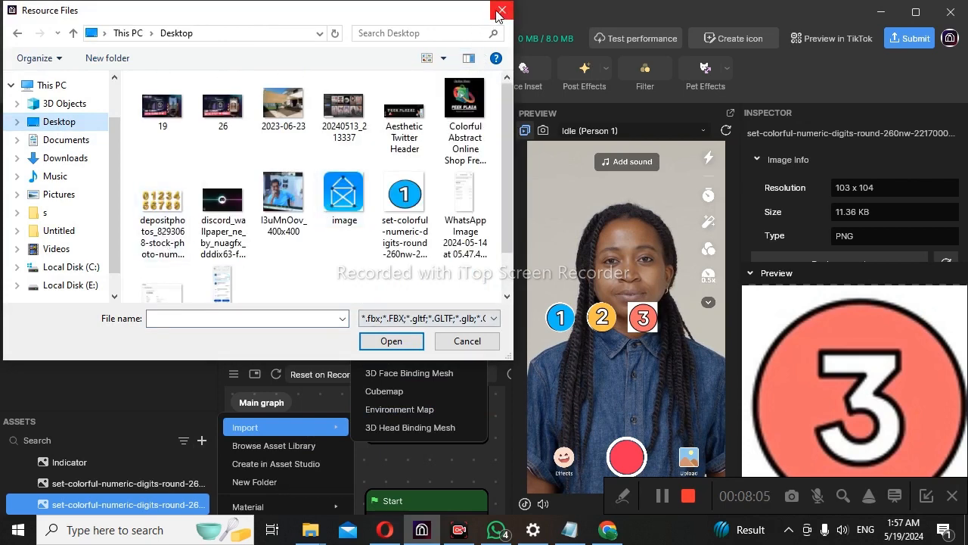
left_click(483, 340)
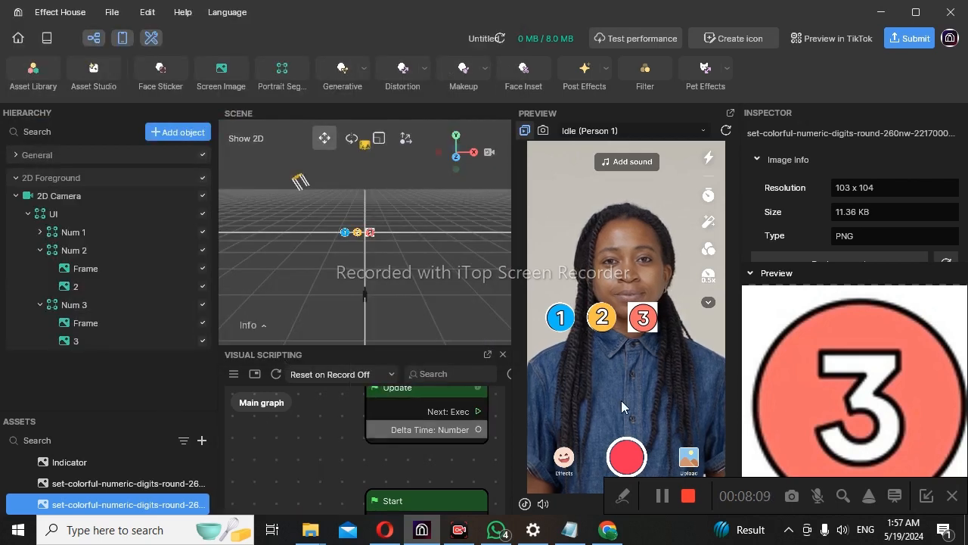
Review the number 2 digit texture and the textures assigned to the 3 and Frame images inside Num 3.
left_click(105, 483)
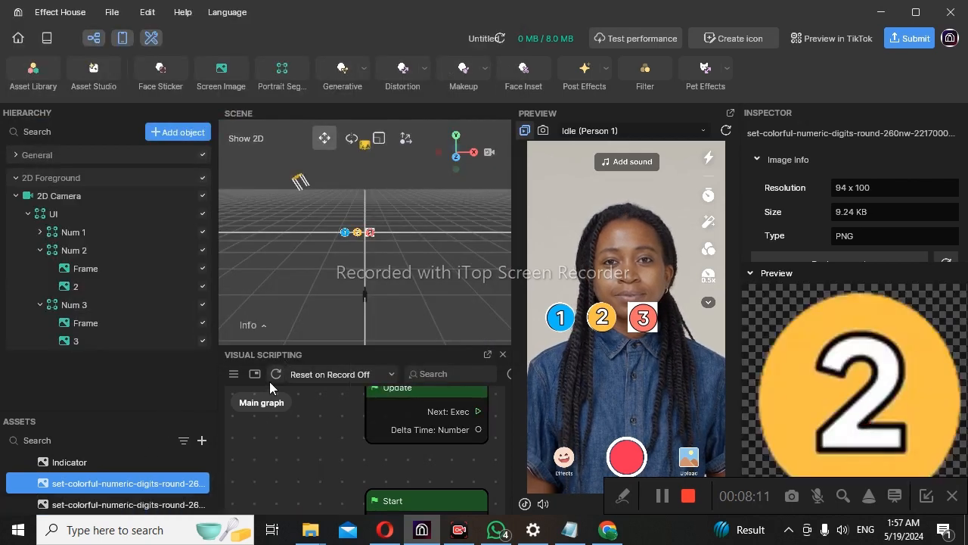
left_click(118, 340)
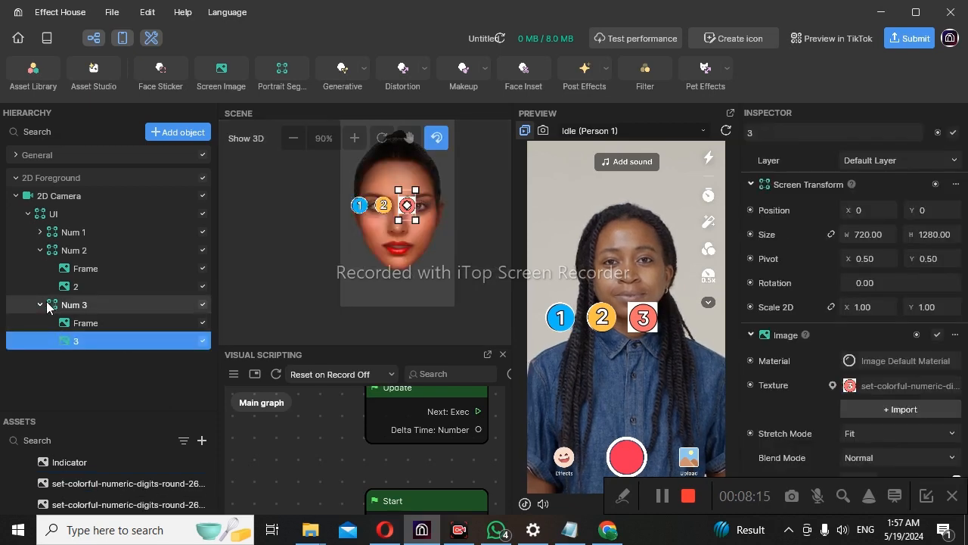
left_click(102, 323)
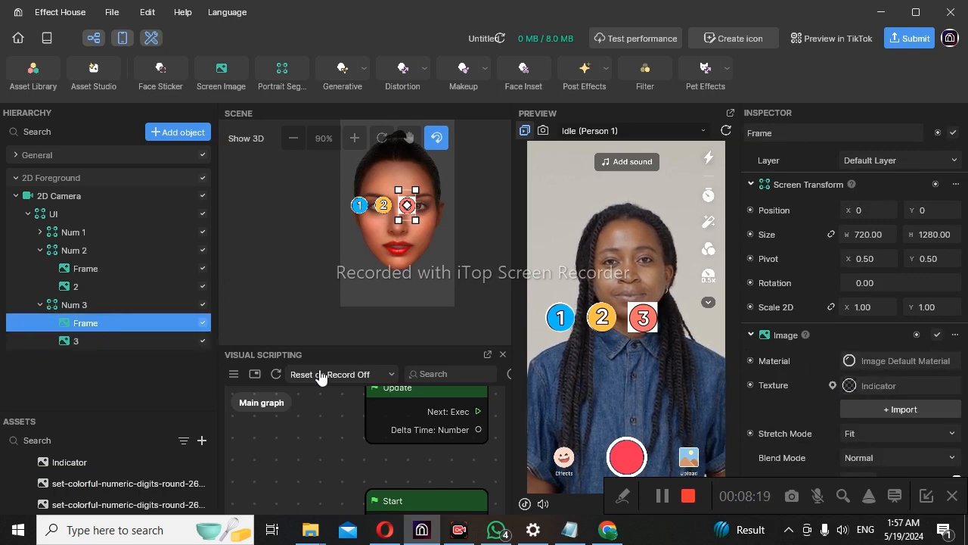
left_click(920, 383)
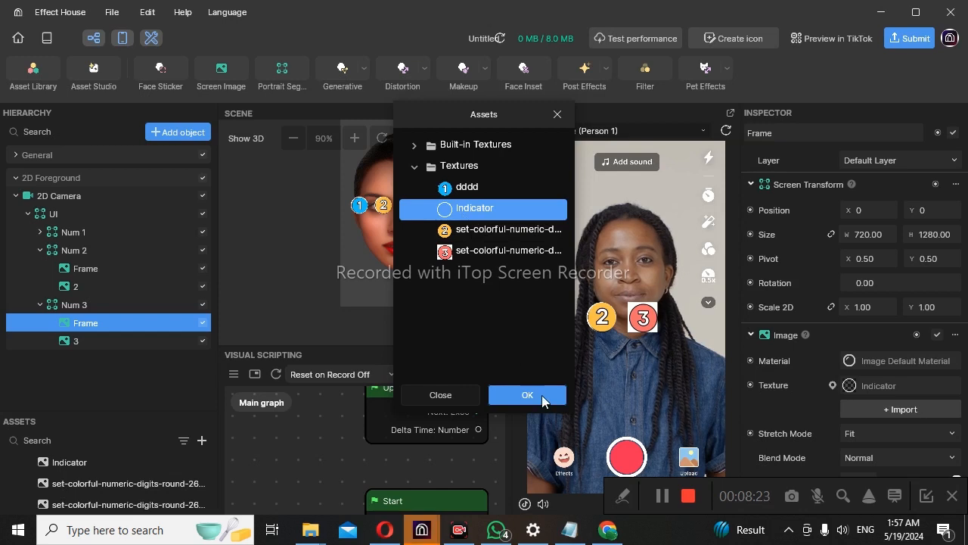
left_click(496, 395)
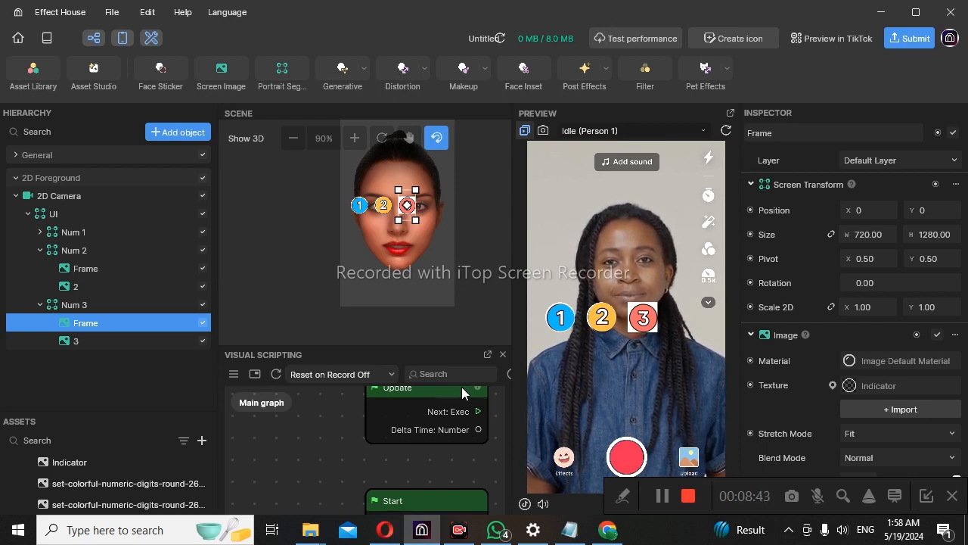
Collapse the Num 3, Num 2 and UI groups in the hierarchy.
left_click(38, 305)
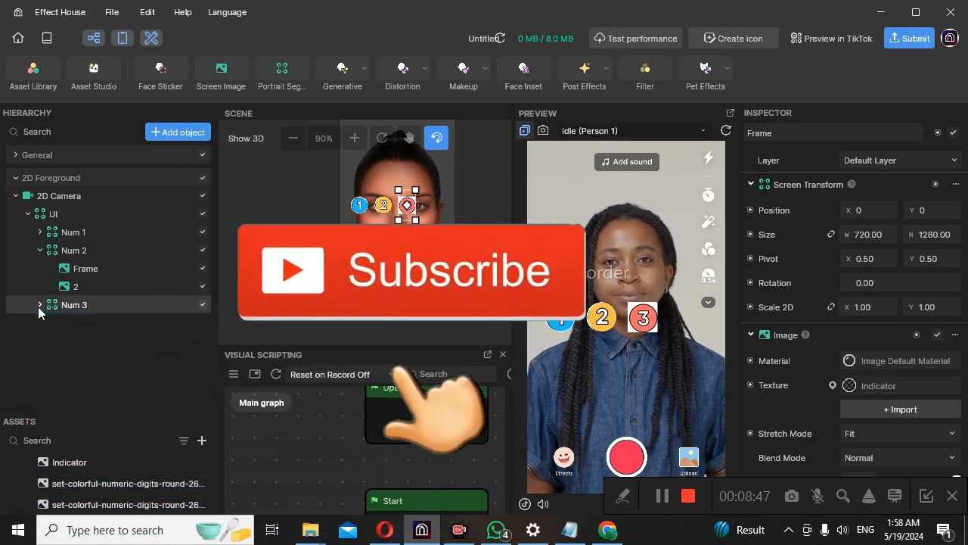
left_click(40, 249)
left_click(28, 214)
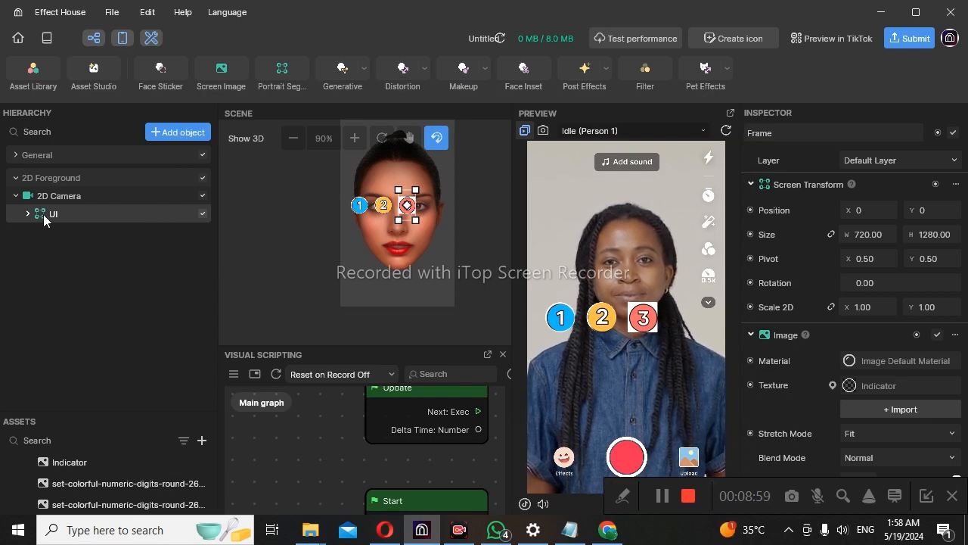
Add a 2D Scene Object under the 2D Camera and give it a Text component.
left_click(177, 134)
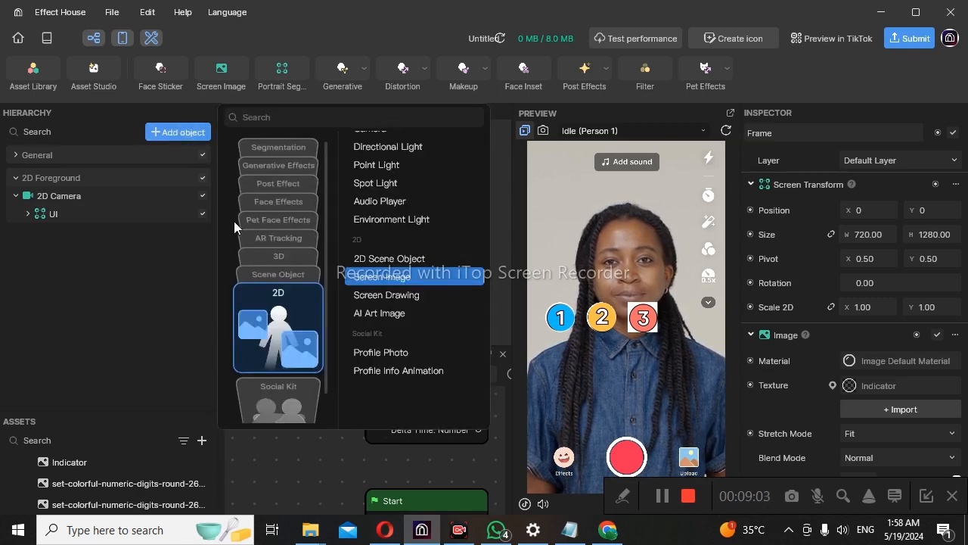
left_click(390, 261)
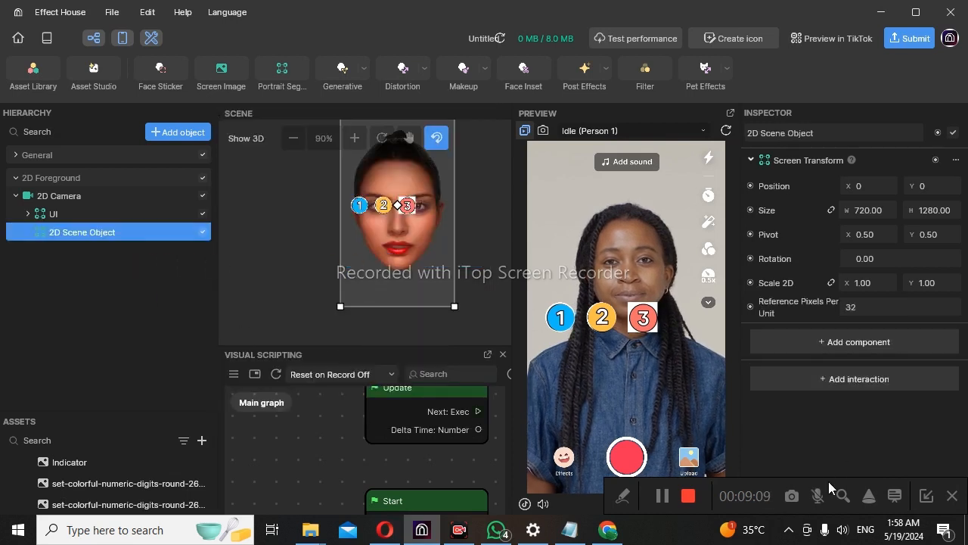
left_click(855, 344)
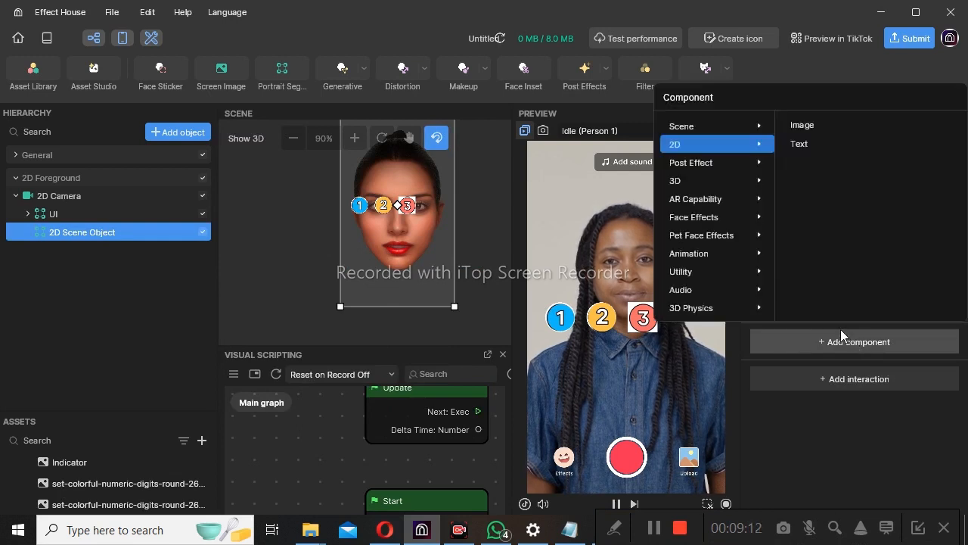
left_click(799, 144)
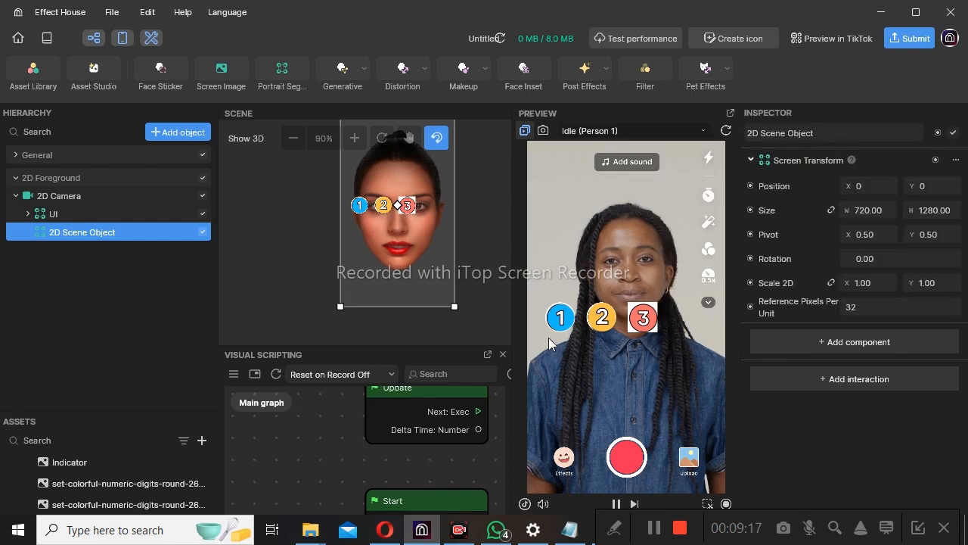
Rename the new 2D Scene Object as Txt.
right_click(124, 233)
left_click(148, 268)
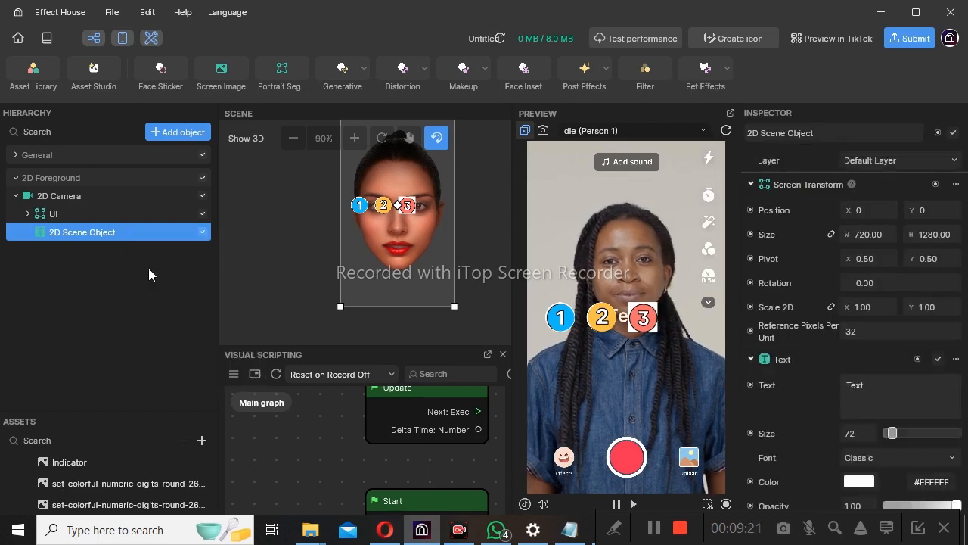
type("Txt")
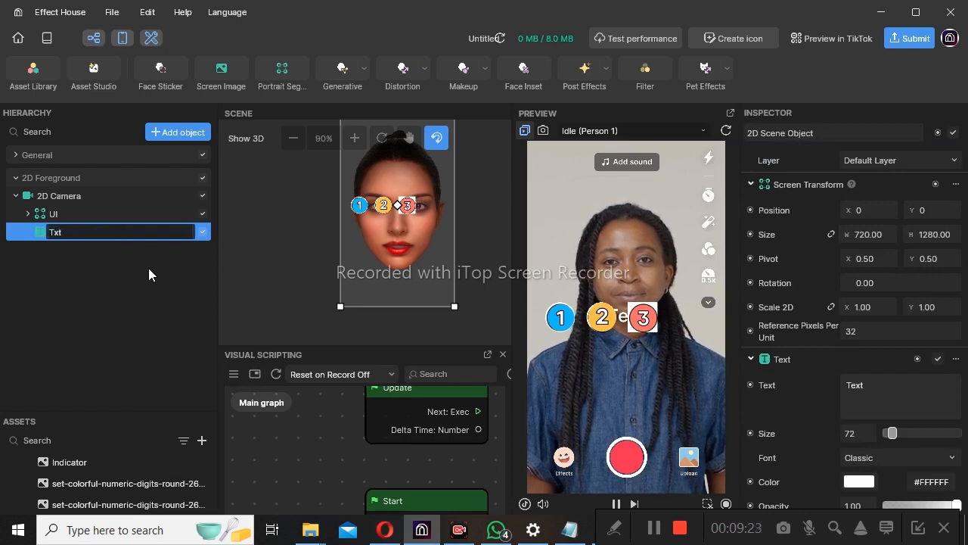
key("Return")
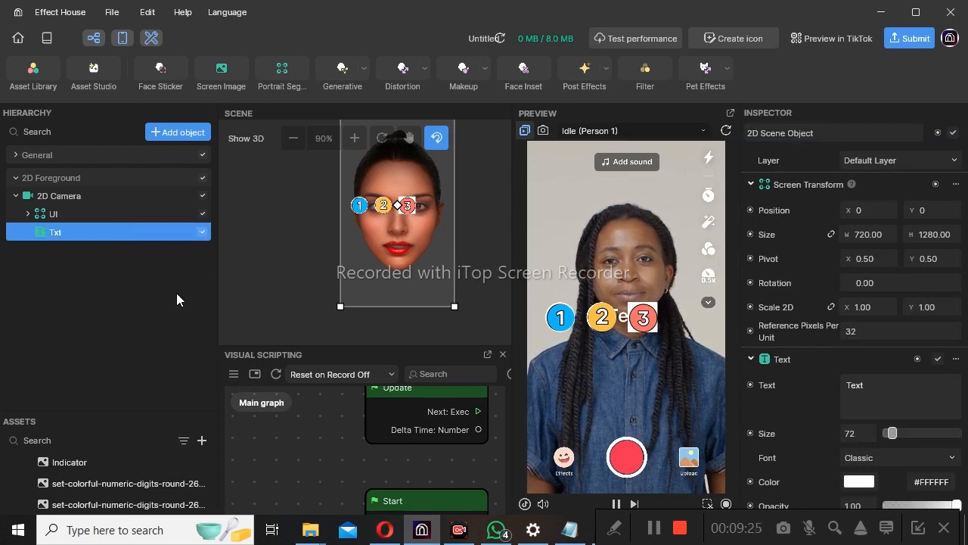
left_click(176, 293)
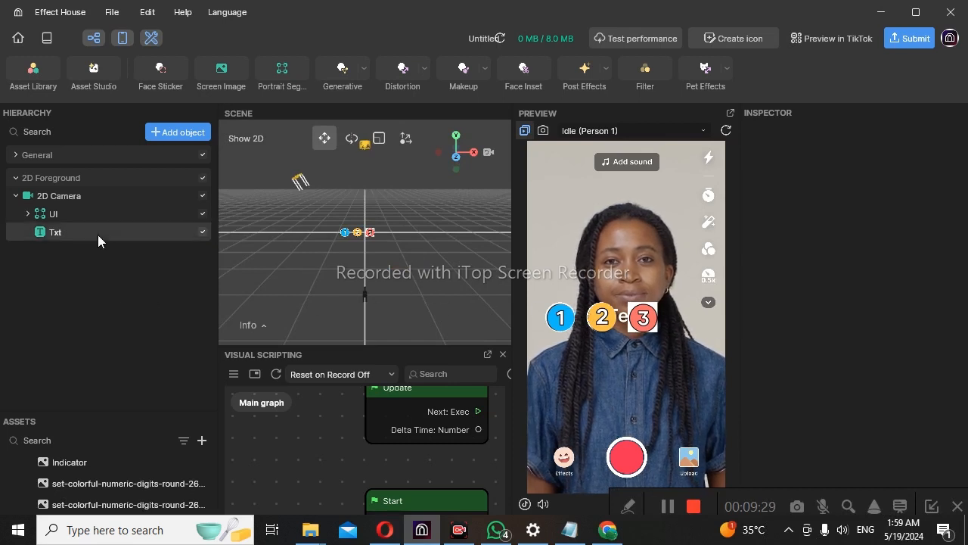
Clear the default text of the Txt object and set its text size to 289.
left_click(187, 238)
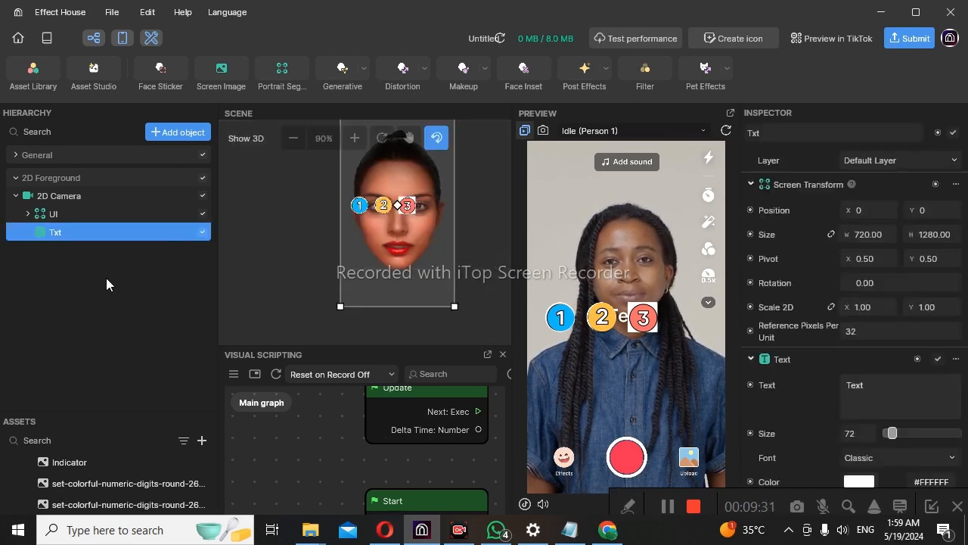
left_click(865, 384)
key("BackSpace")
key("BackSpace")
key("BackSpace")
key("BackSpace")
left_click(905, 433)
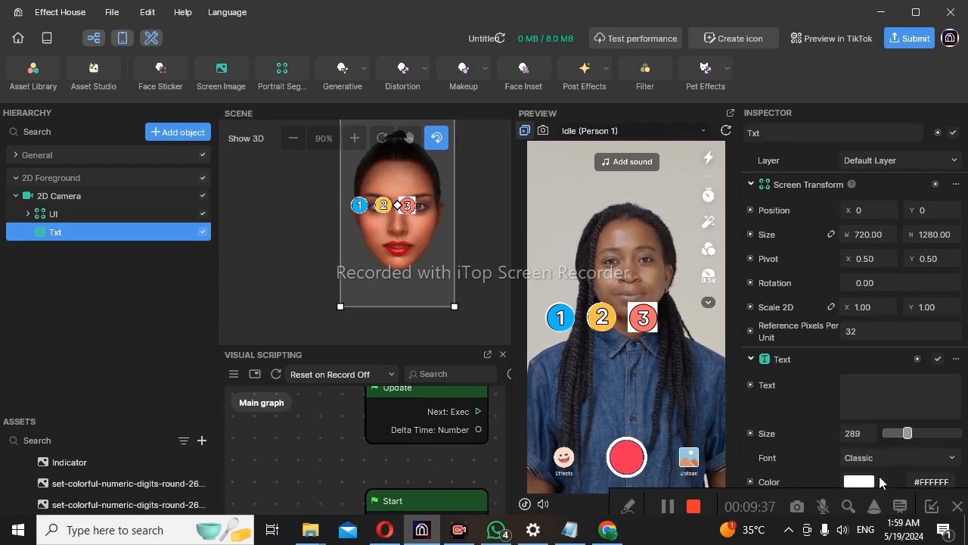
Set the Txt object's text color to red, #FE0808.
left_click(865, 483)
left_click(829, 250)
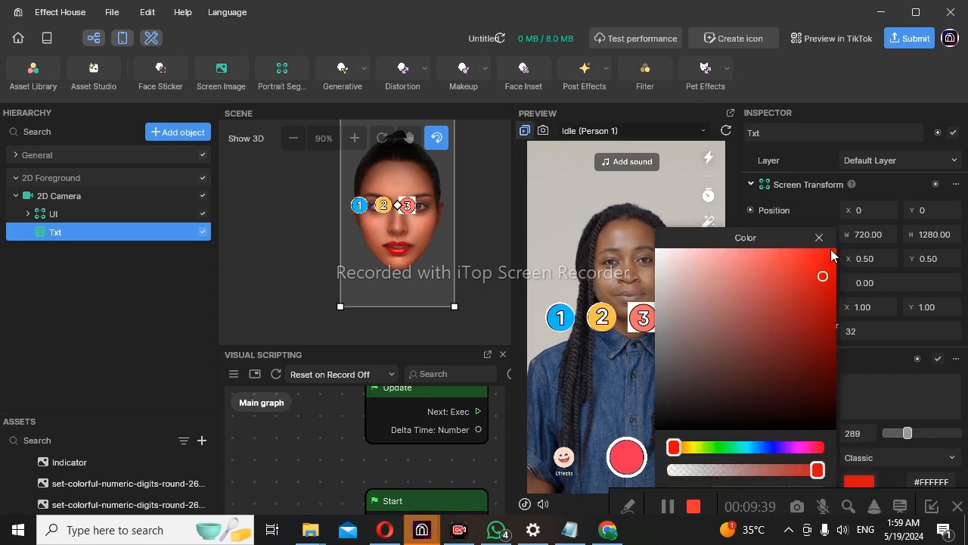
left_click(819, 237)
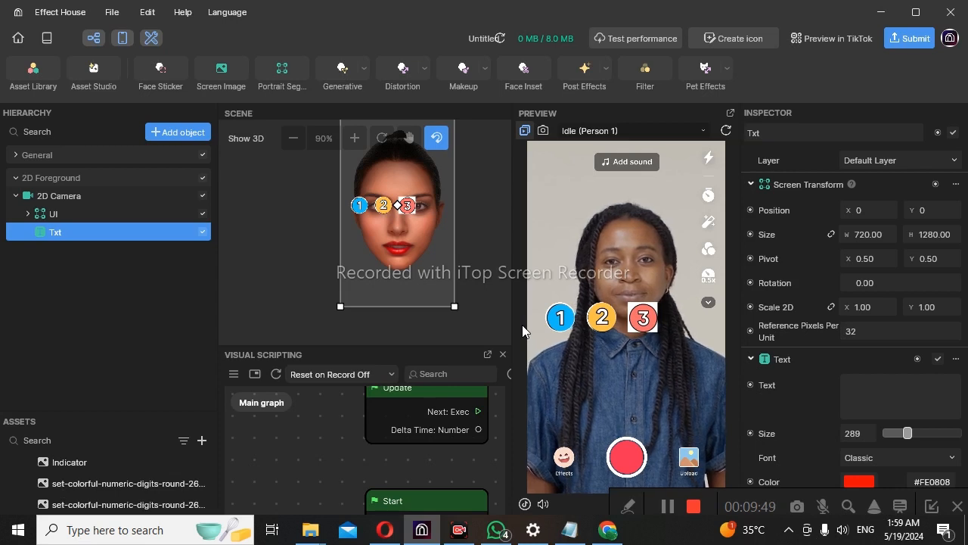
Try a Y position of -300 for the UI object and settle on -200.
left_click(113, 213)
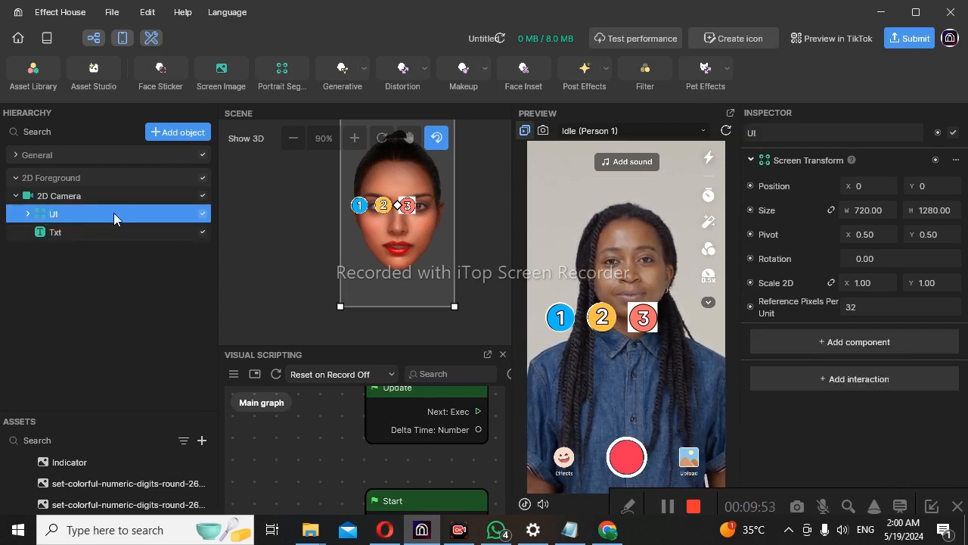
left_click(935, 186)
type("-")
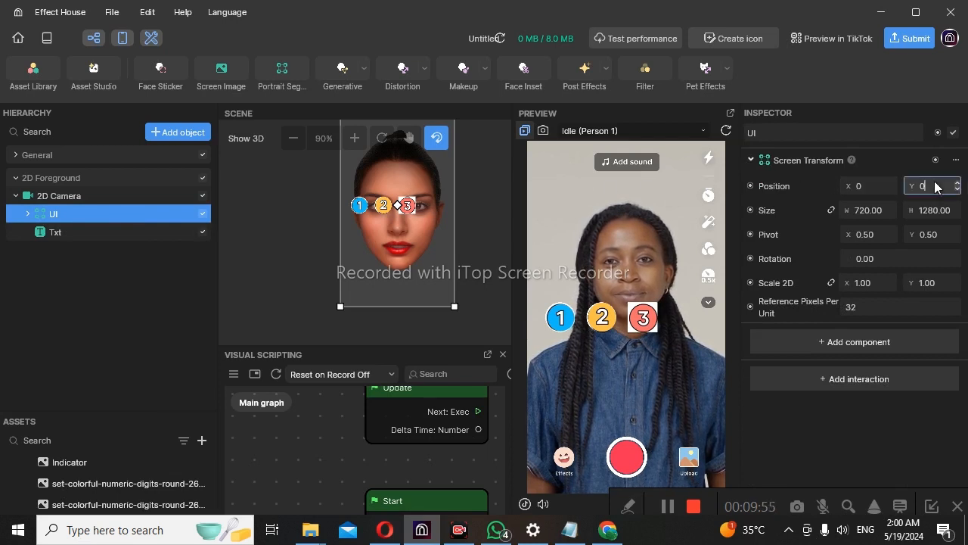
type("300")
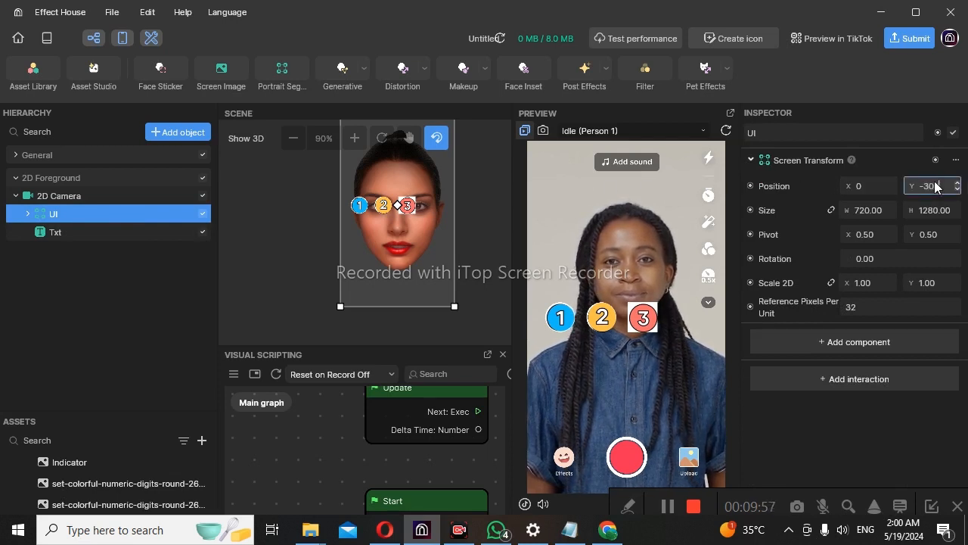
key("Return")
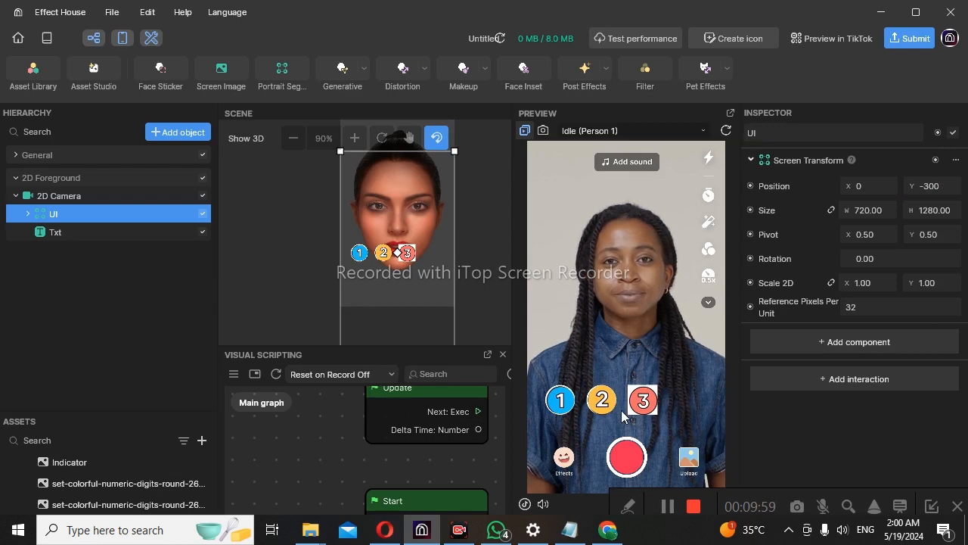
left_click(943, 190)
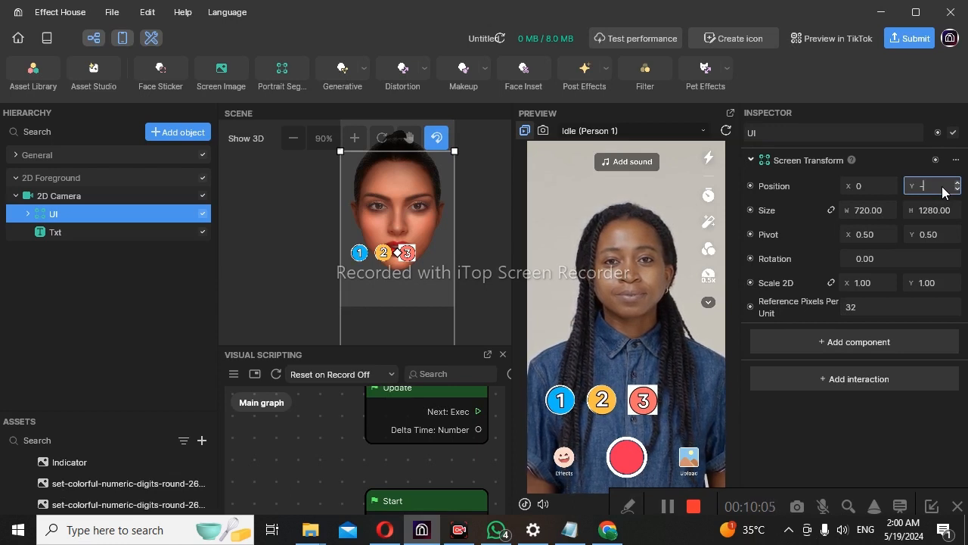
left_click(875, 429)
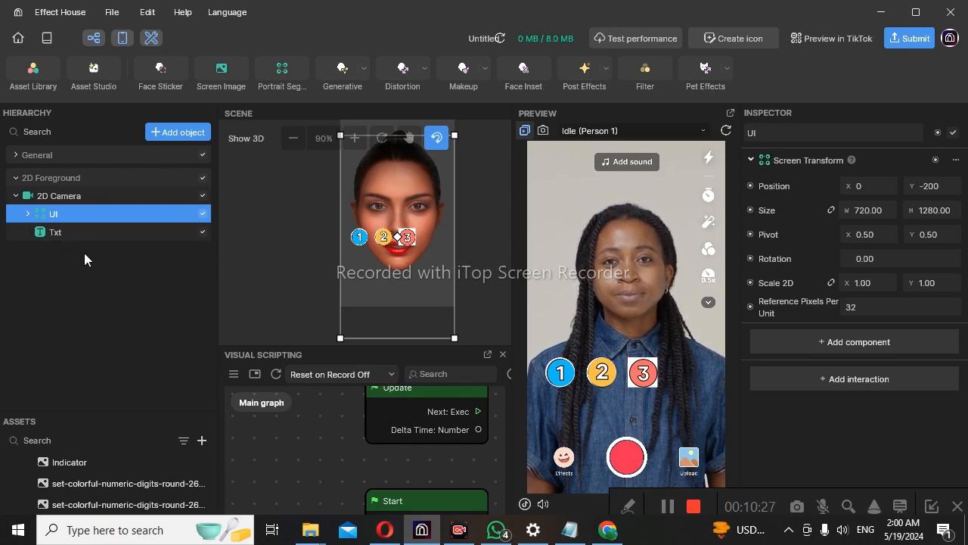
Enlarge the visual scripting graph and delete its default Update and Start nodes.
left_click(487, 356)
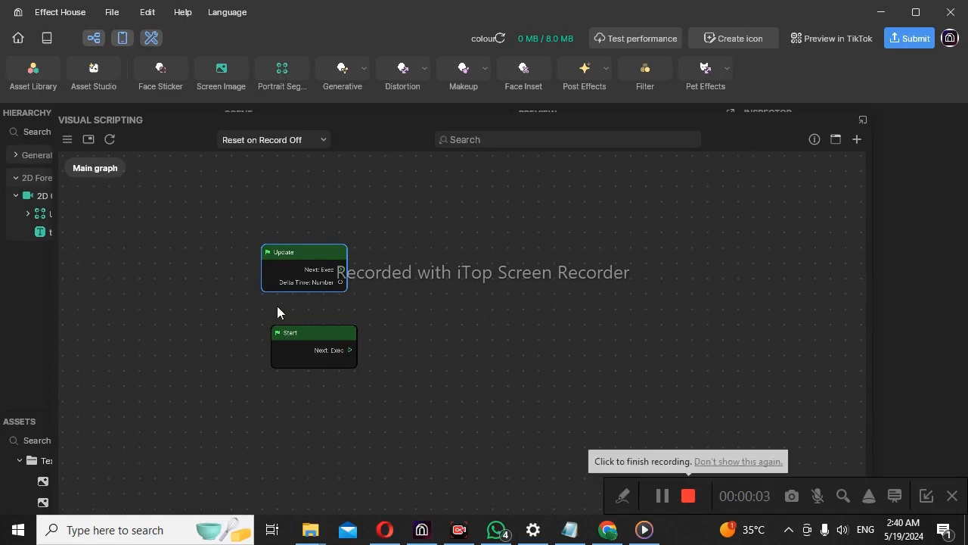
left_click_drag(233, 217, 406, 366)
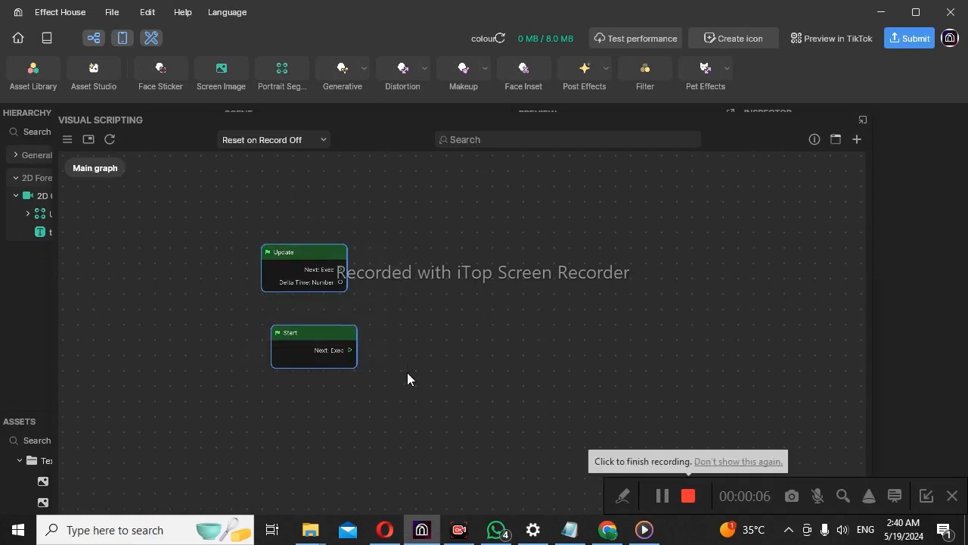
key("Delete")
Add a Screen Image Tap node and place it near the left side of the main graph.
right_click(345, 255)
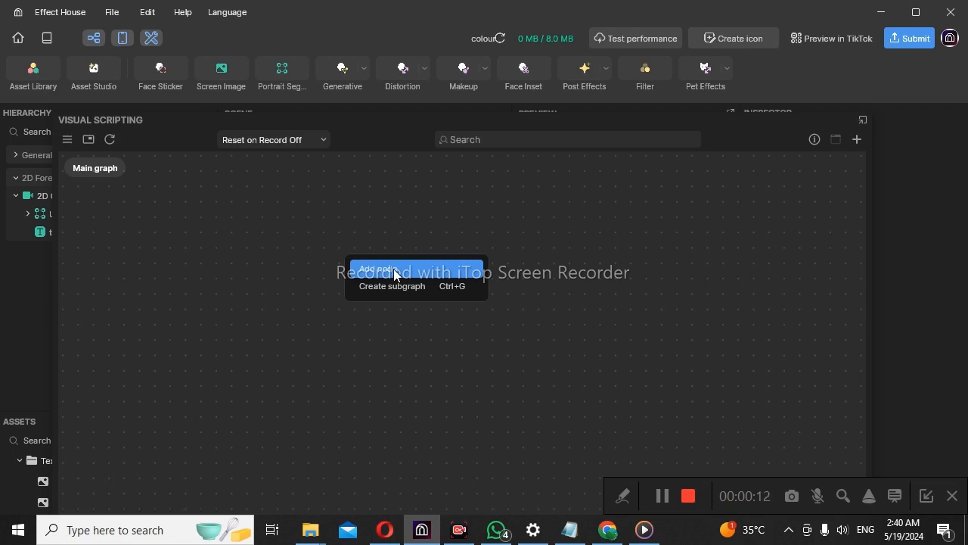
left_click(393, 271)
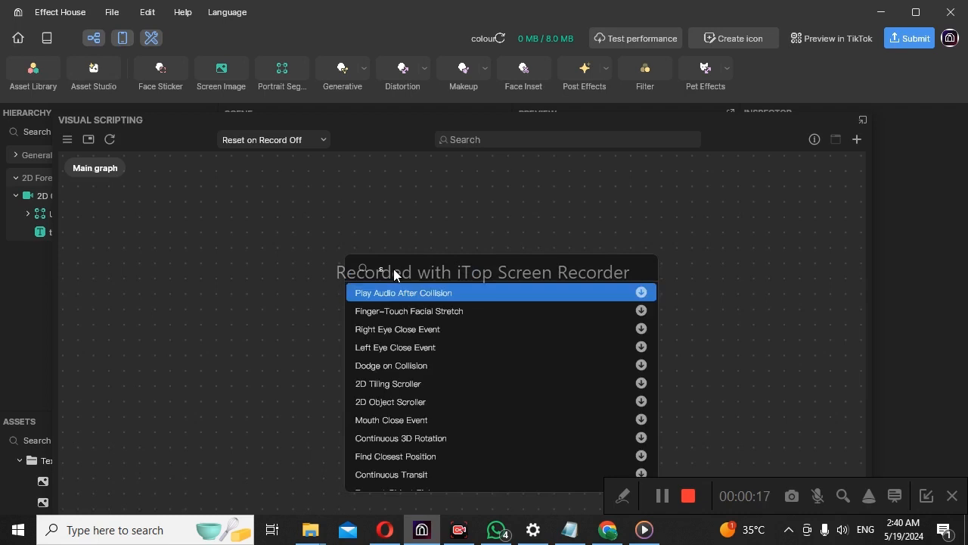
type("c")
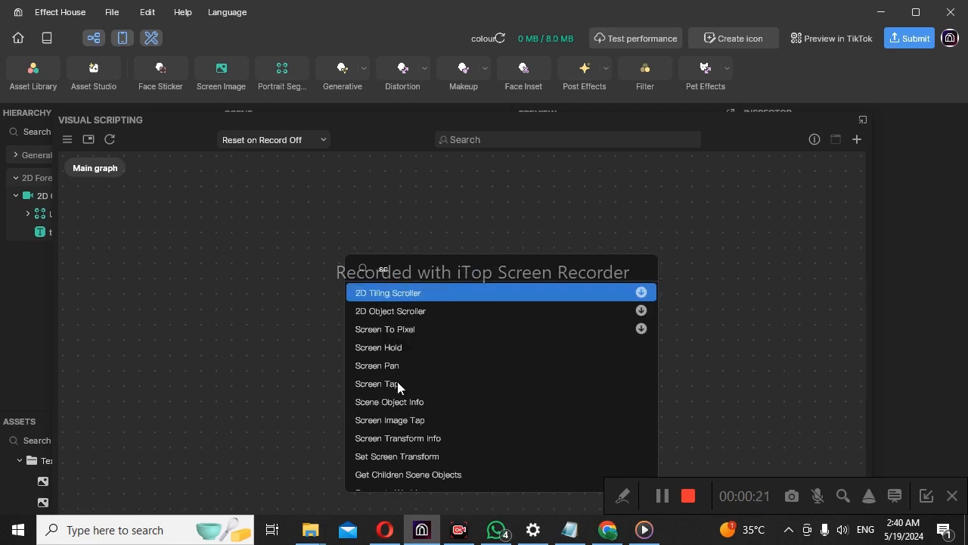
left_click(399, 421)
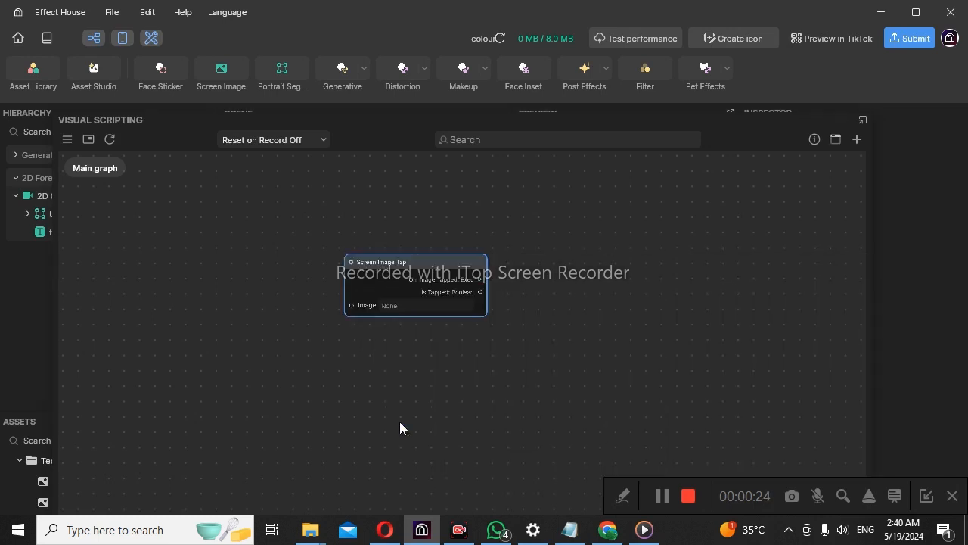
left_click_drag(415, 261, 212, 237)
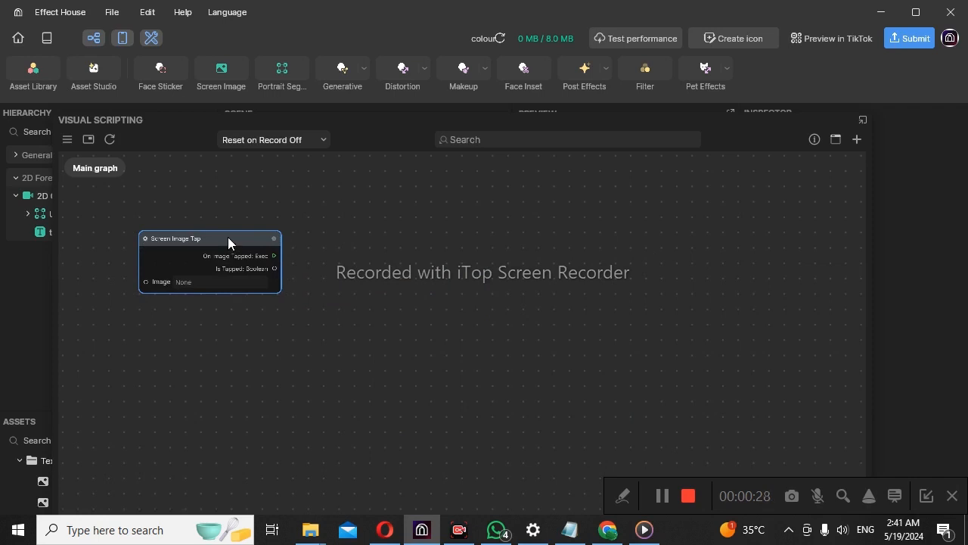
Duplicate the Screen Image Tap node twice and stack the copies in a column below the original.
right_click(230, 242)
left_click(212, 238)
key("ctrl+v")
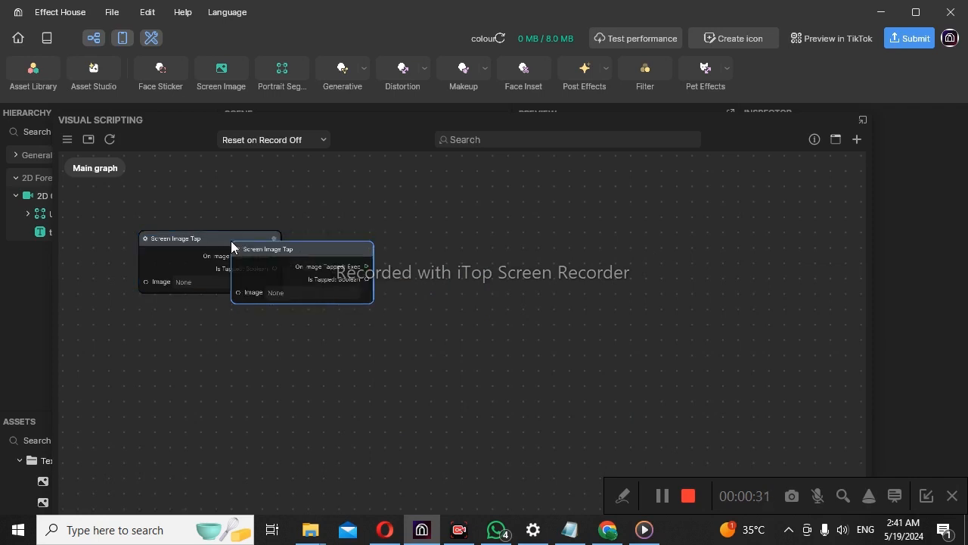
left_click_drag(276, 252, 193, 319)
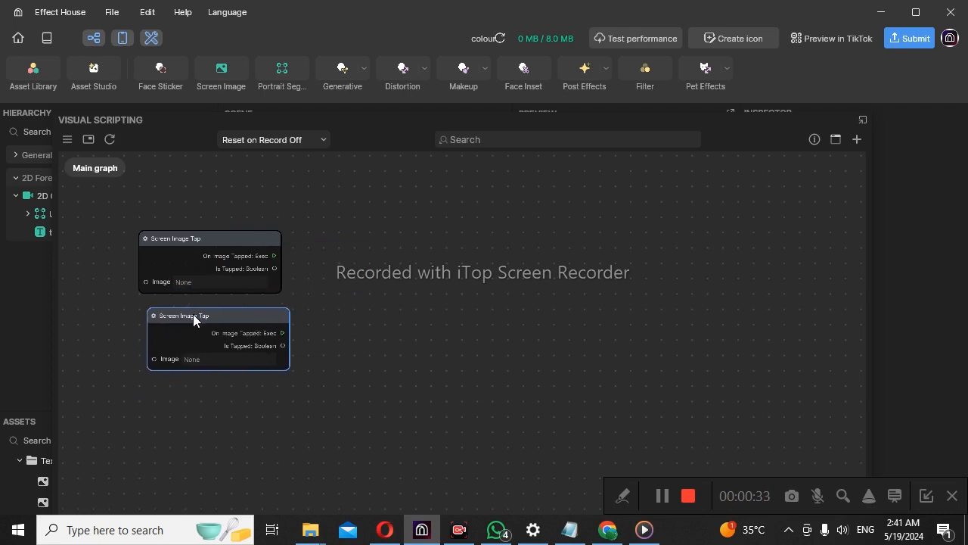
key("ctrl+v")
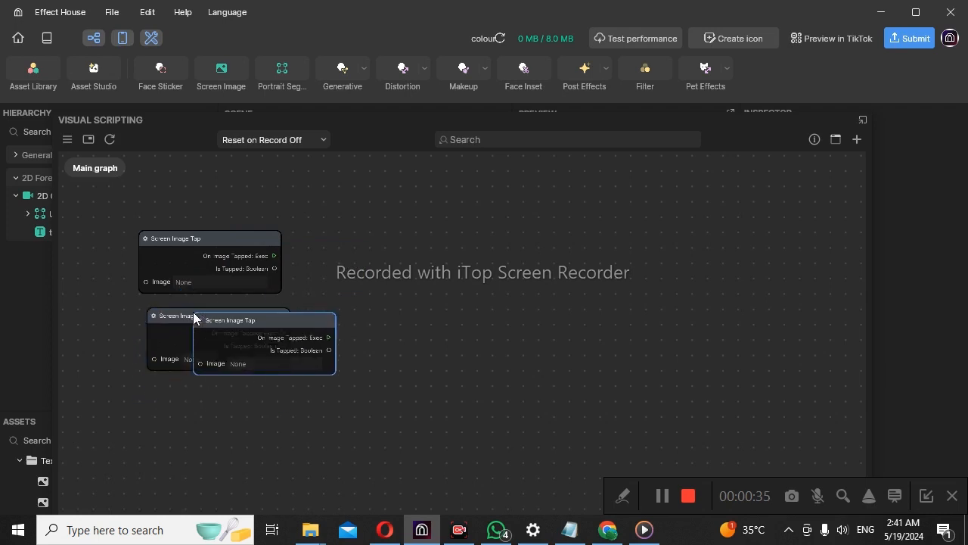
left_click_drag(231, 311, 241, 402)
left_click_drag(253, 320, 194, 310)
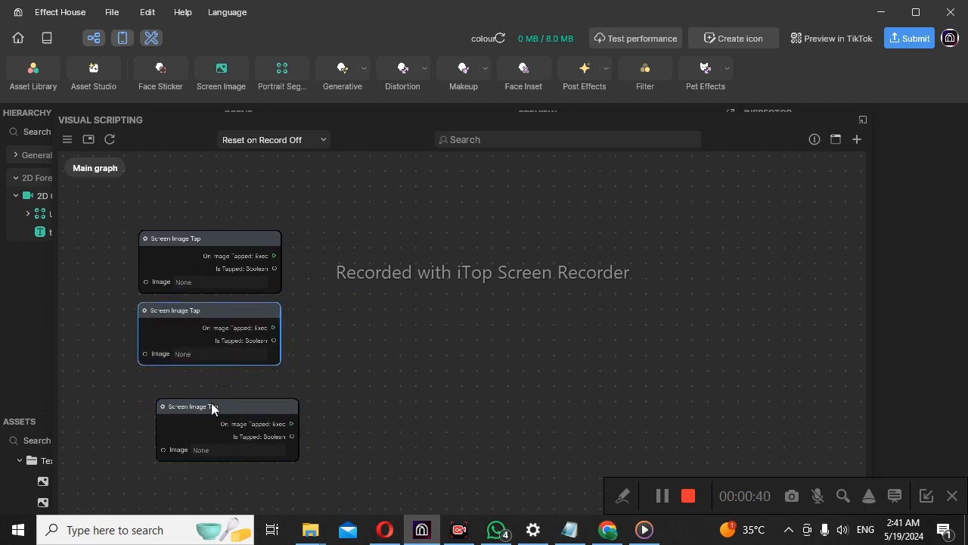
left_click(211, 403)
mouse_move(219, 406)
left_mouse_down()
mouse_move(186, 384)
mouse_move(210, 390)
left_mouse_up()
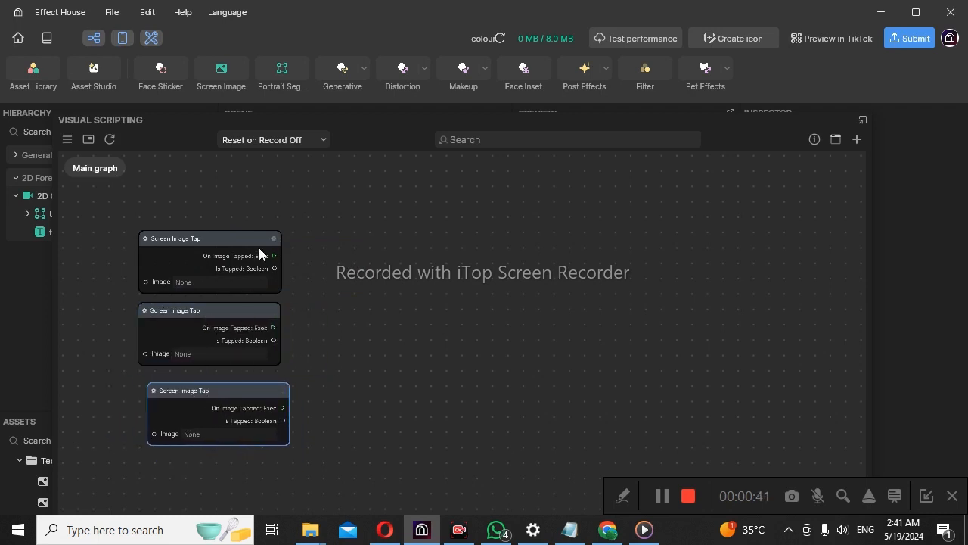
Add a Set Visibility node beside the top Screen Image Tap node.
right_click(328, 246)
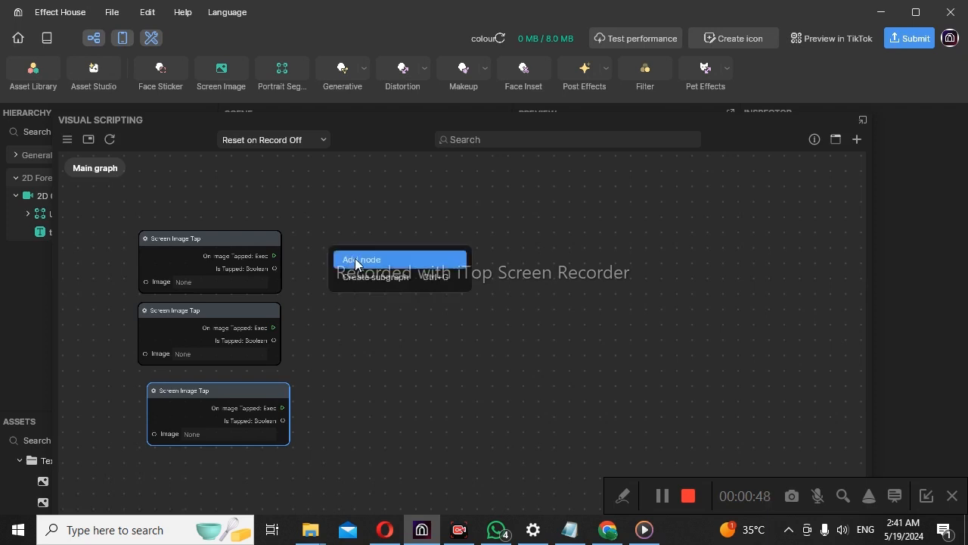
left_click(355, 261)
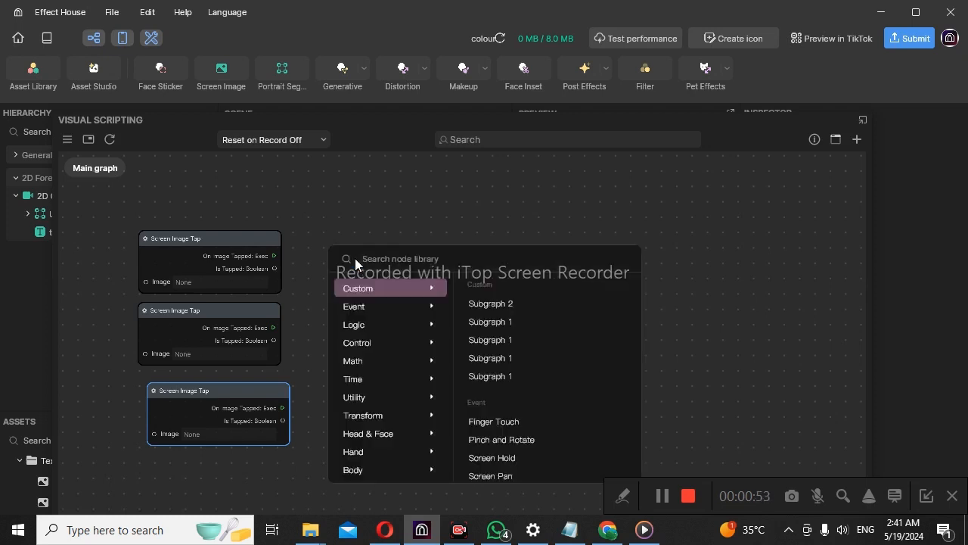
type("s")
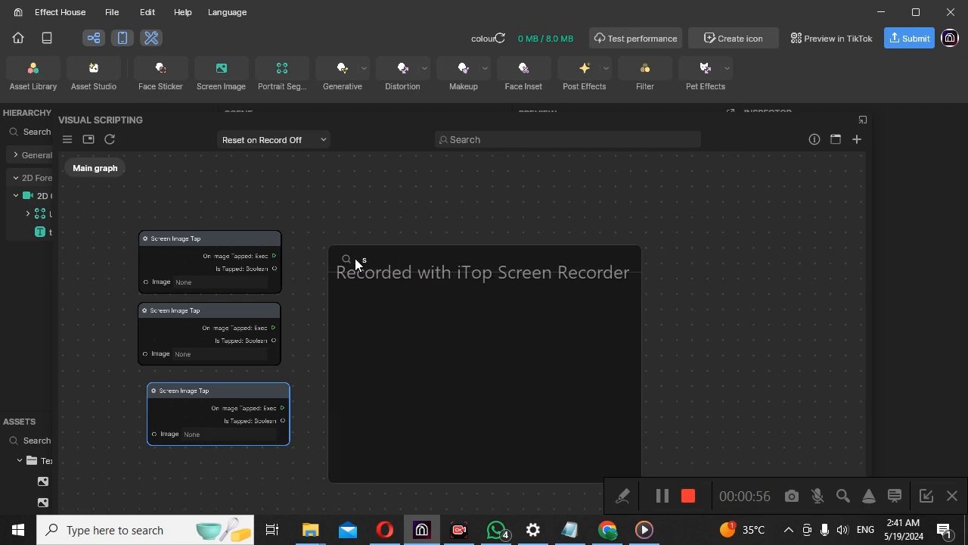
type("et")
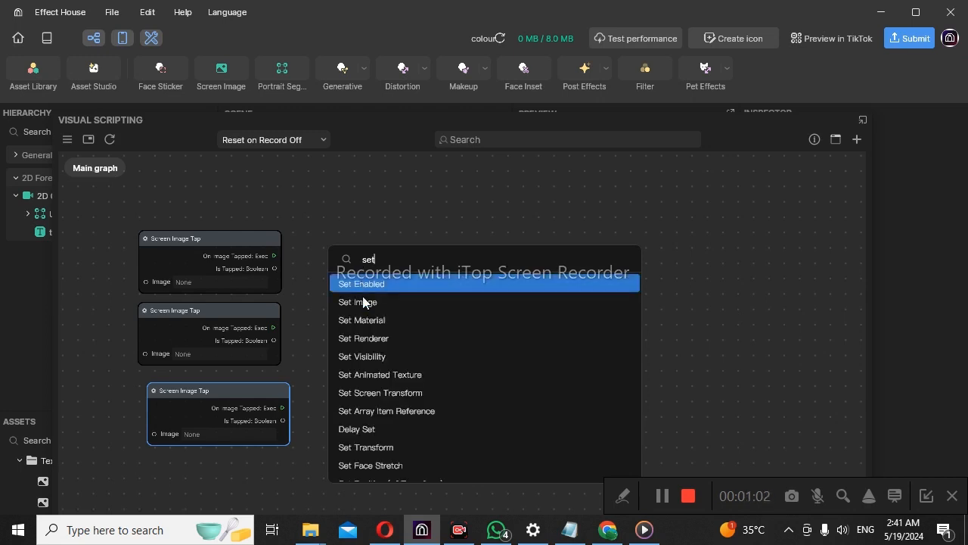
left_click(370, 357)
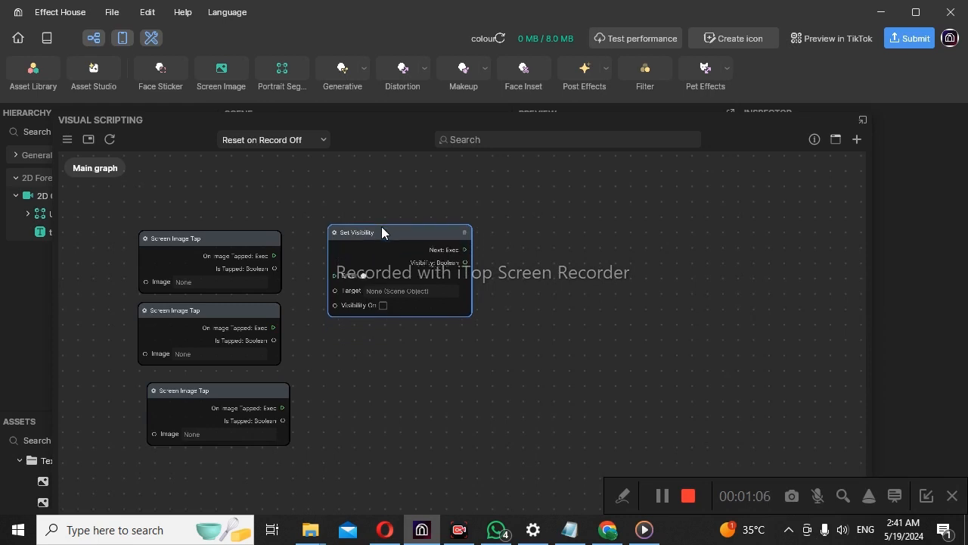
Duplicate the Set Visibility node twice and stack the copies in a column below the original.
key("ctrl+v")
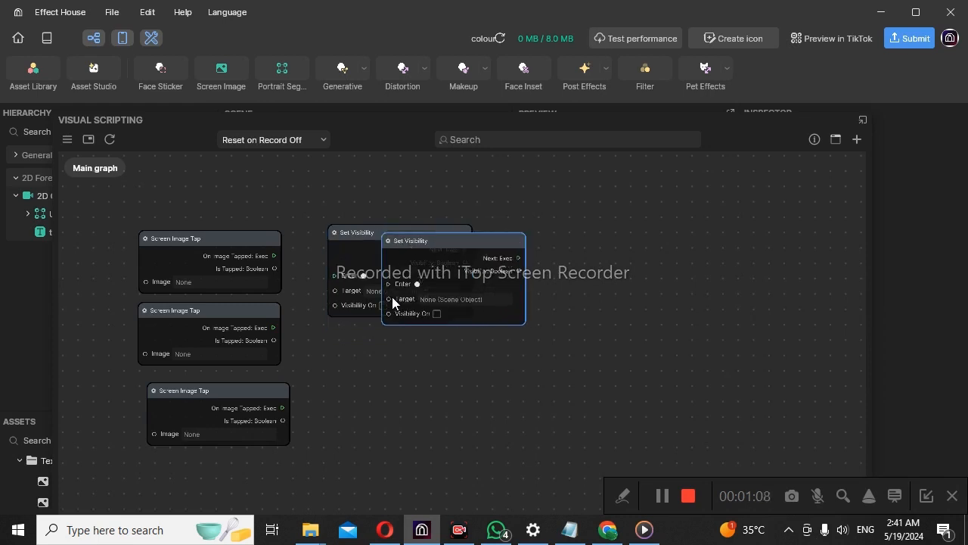
left_click_drag(410, 240, 375, 332)
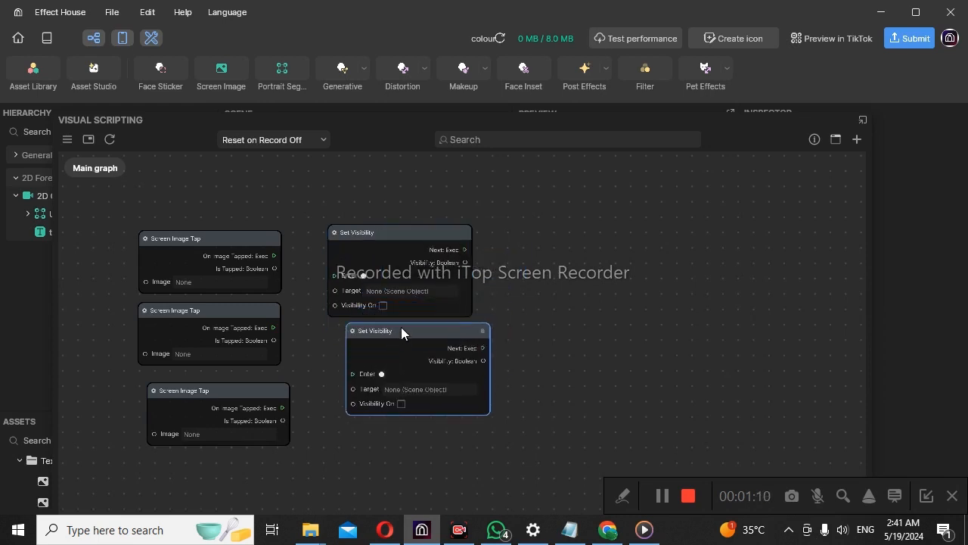
key("ctrl+v")
left_click_drag(420, 357, 354, 442)
left_click_drag(395, 335, 369, 329)
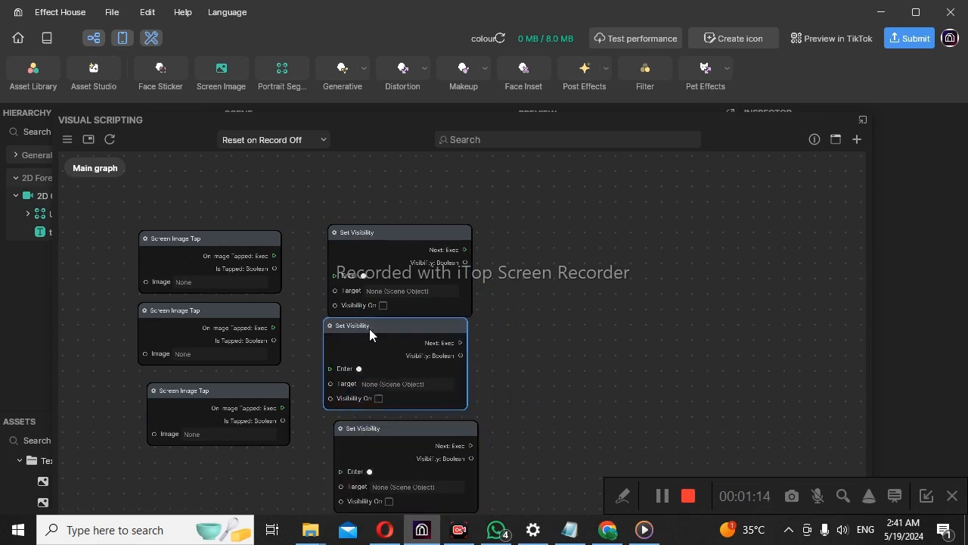
Move the three Screen Image Tap nodes further away from the Set Visibility column to make room for connections.
left_click_drag(239, 239, 165, 211)
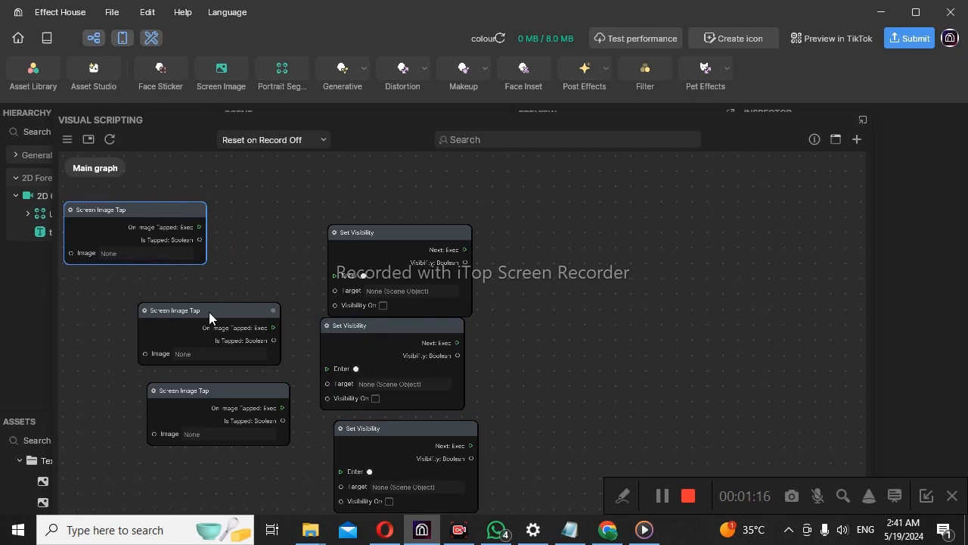
left_click_drag(209, 312, 150, 295)
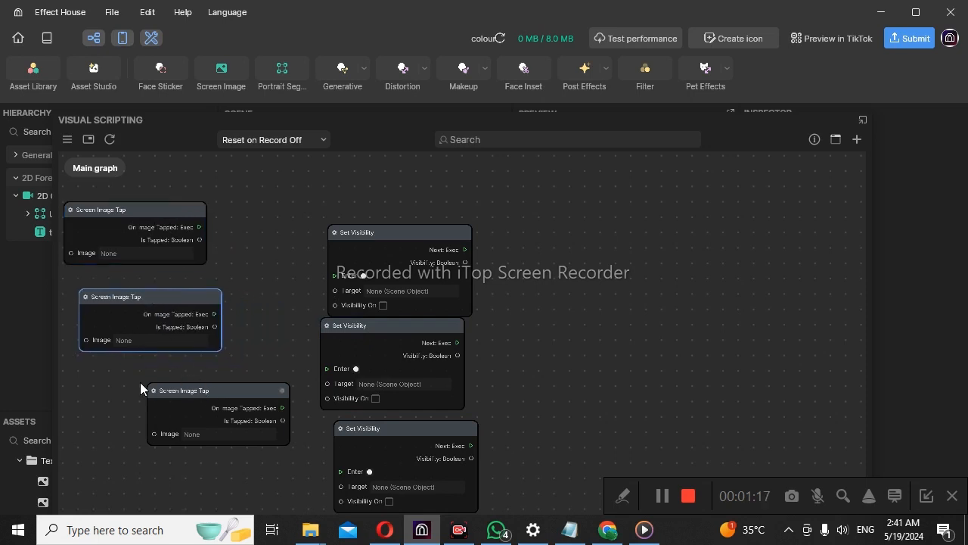
left_click_drag(163, 391, 91, 385)
Connect On Image Tapped of the top and middle Screen Image Tap nodes to Enter of their matching Set Visibility nodes.
scroll(177, 238, "up", 2)
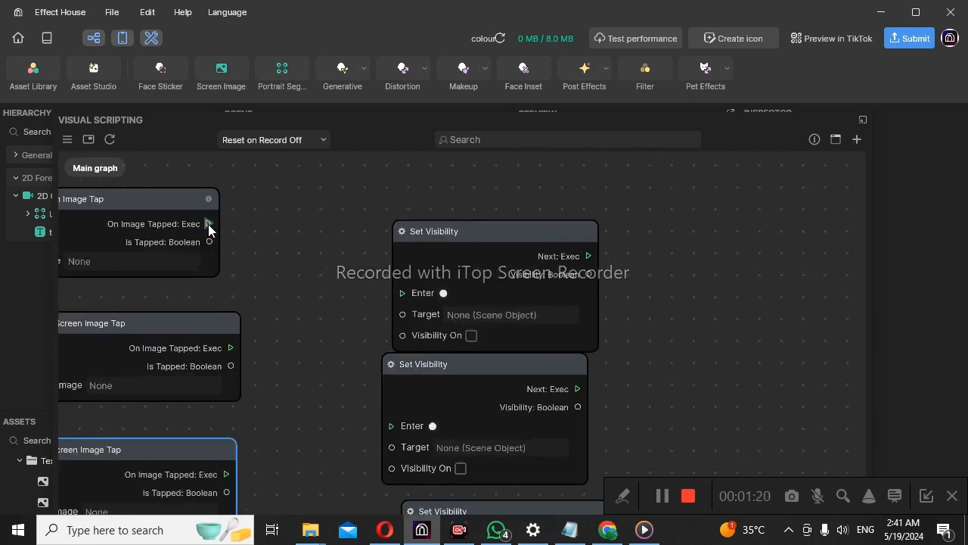
left_click_drag(209, 224, 402, 293)
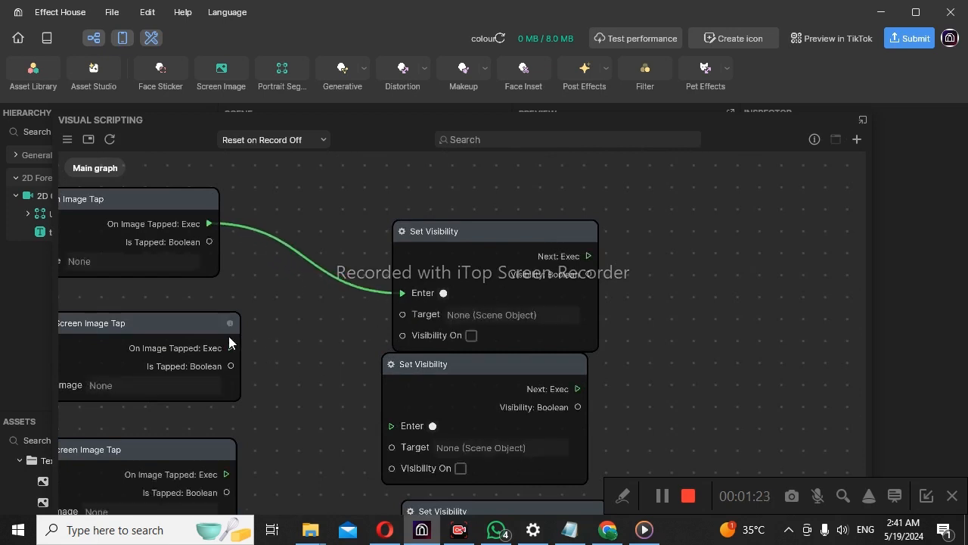
left_click_drag(231, 349, 392, 425)
Duplicate the top Set Visibility node twice, space the copies out in its row, and chain all three from Next to Enter.
left_click(546, 240)
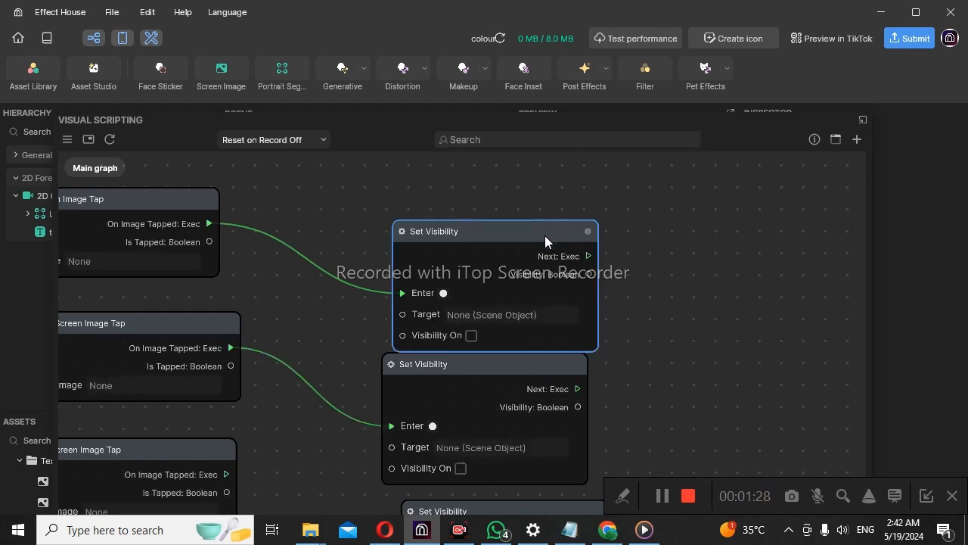
key("ctrl+v")
left_click_drag(595, 240, 682, 226)
left_click_drag(588, 255, 642, 294)
left_click_drag(501, 231, 398, 200)
left_click_drag(733, 232, 789, 180)
key("ctrl+d")
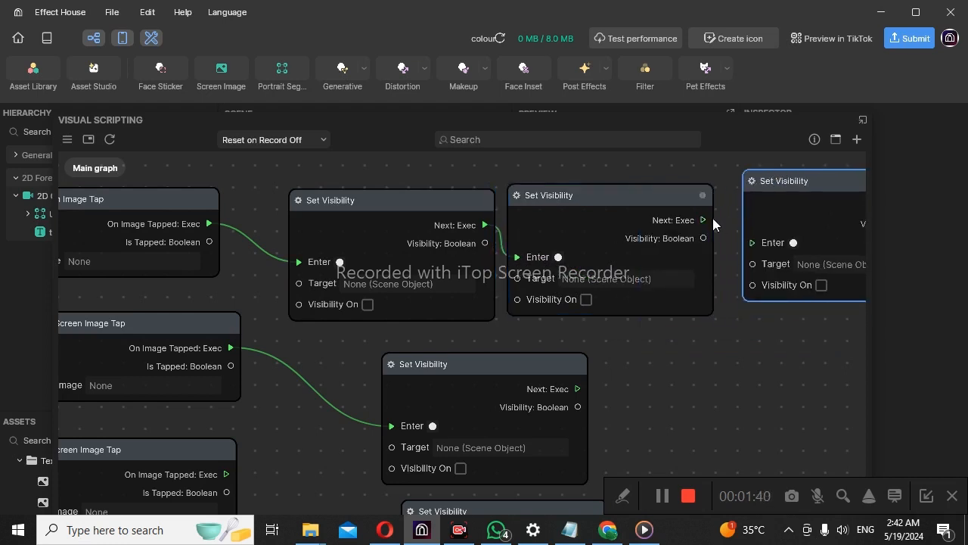
left_click_drag(703, 220, 749, 243)
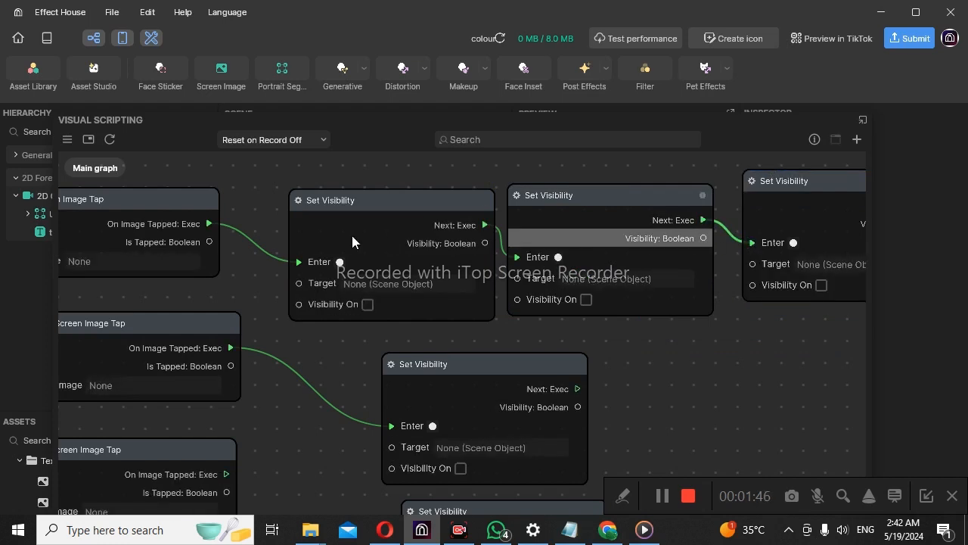
left_click_drag(398, 195, 375, 187)
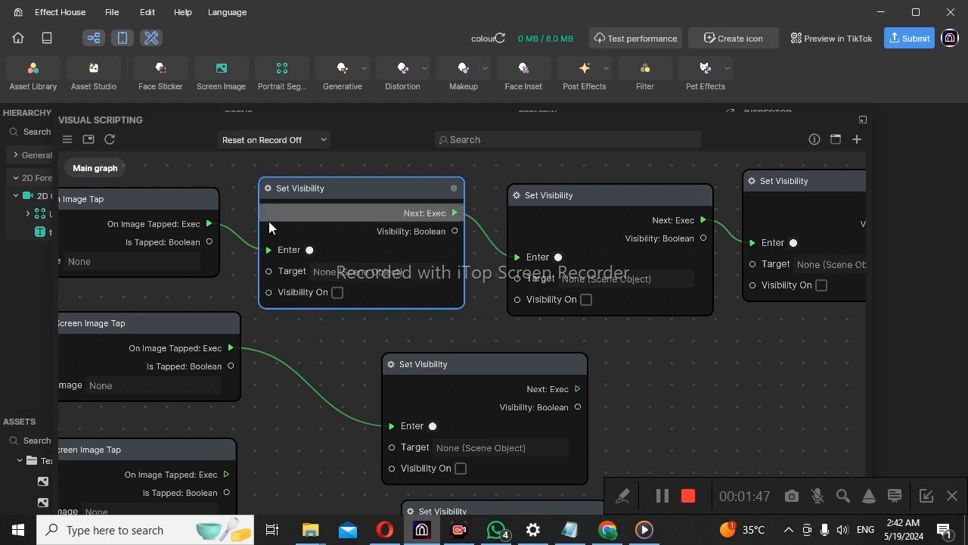
left_click_drag(132, 203, 151, 201)
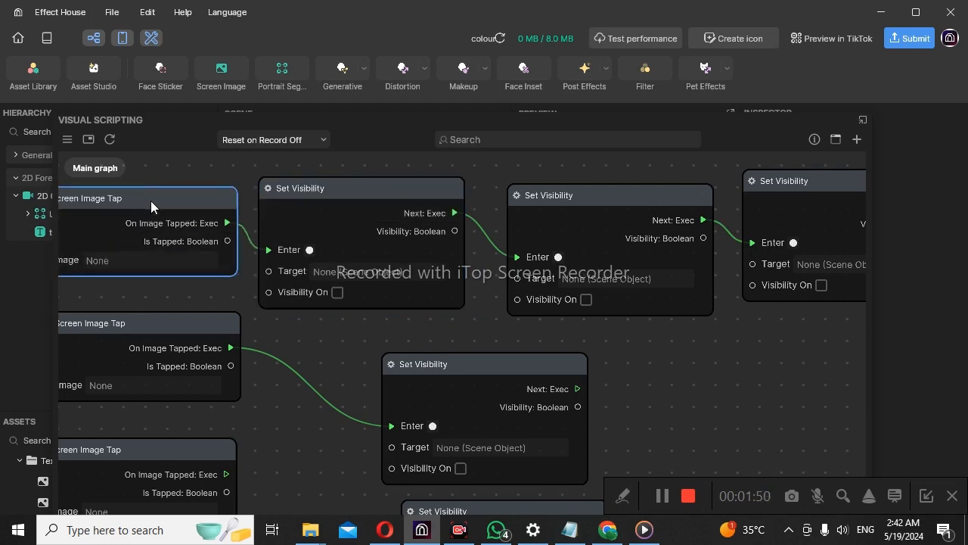
Assign image 1 to the top Screen Image Tap node and Num 1's Frame as the target of its first Set Visibility node.
left_click(133, 260)
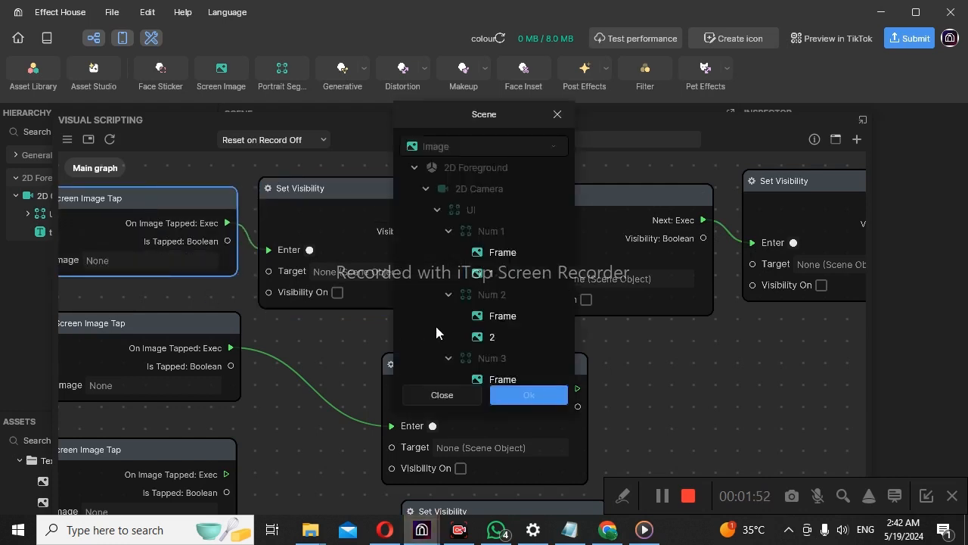
left_click(497, 275)
left_click(522, 390)
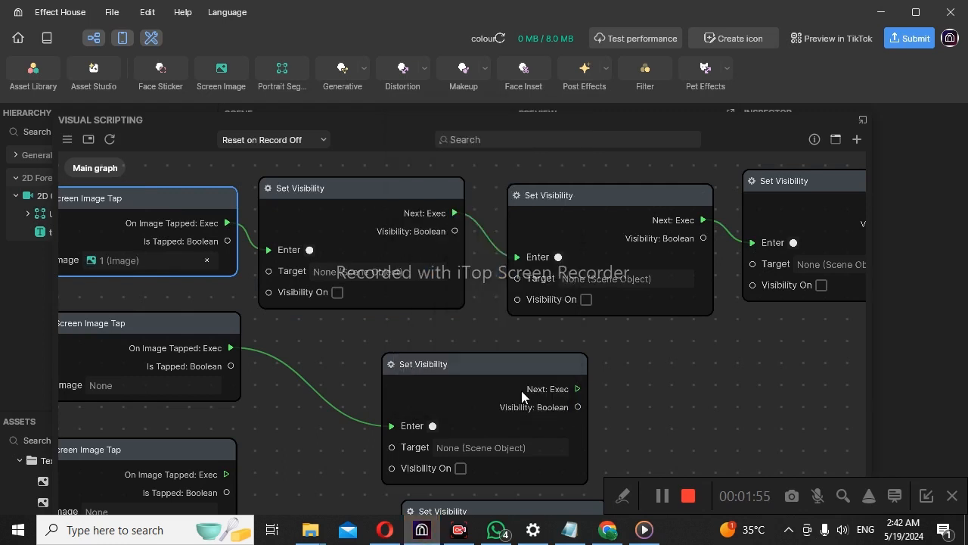
left_click(349, 274)
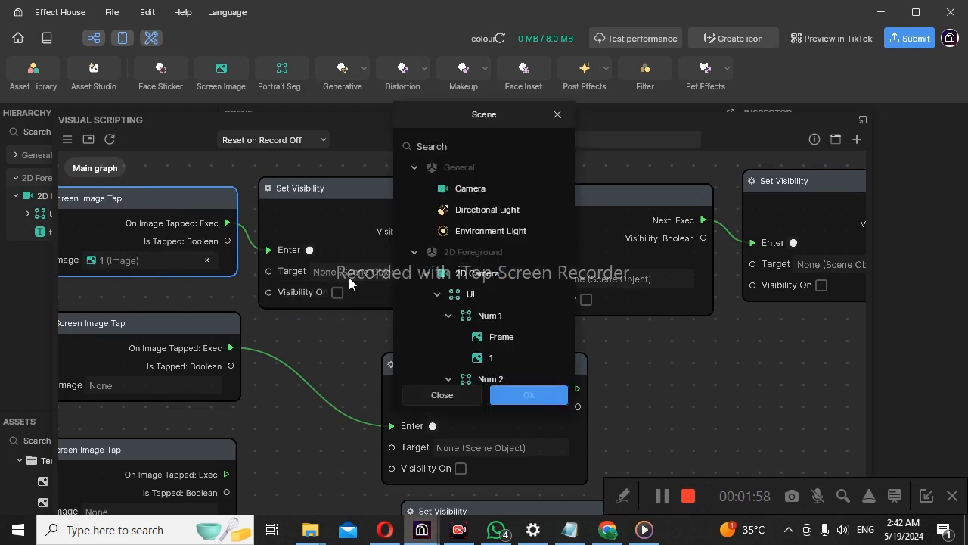
left_click(500, 337)
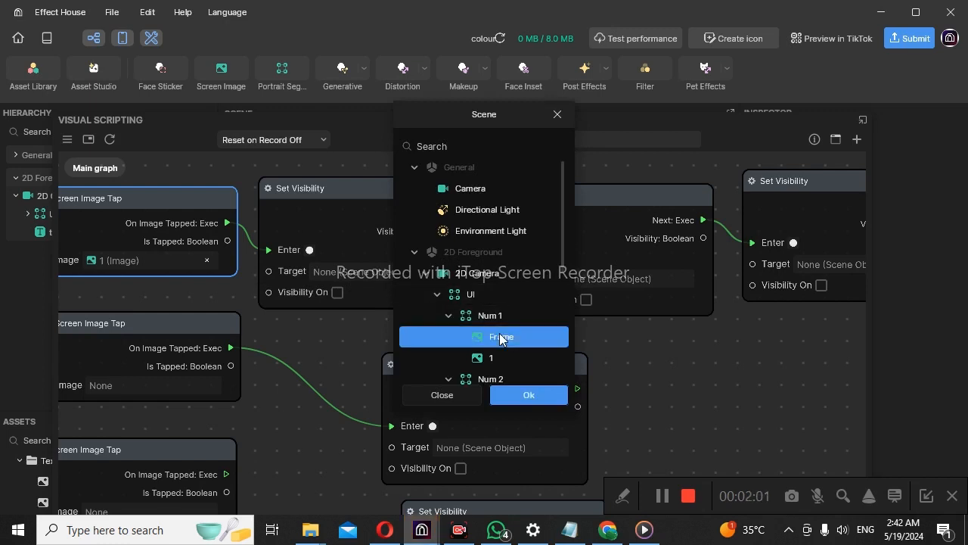
left_click(517, 392)
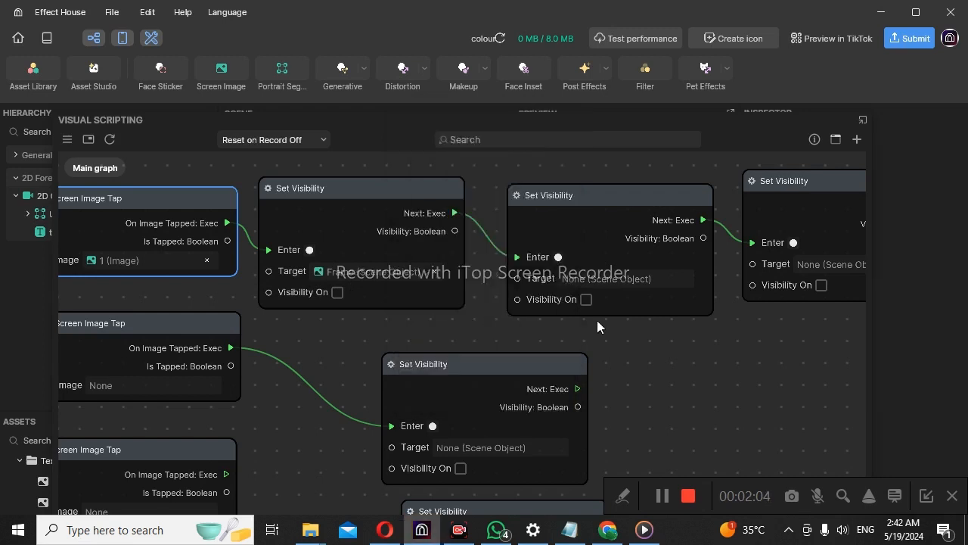
Set the target of the second Set Visibility node in the top row to image 2 under Num 2.
left_click(597, 279)
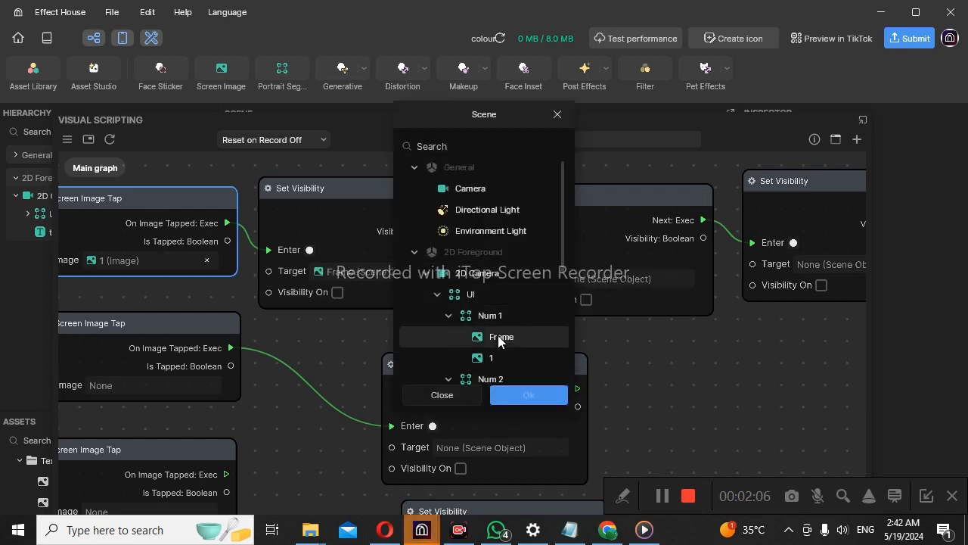
scroll(499, 338, "down", 3)
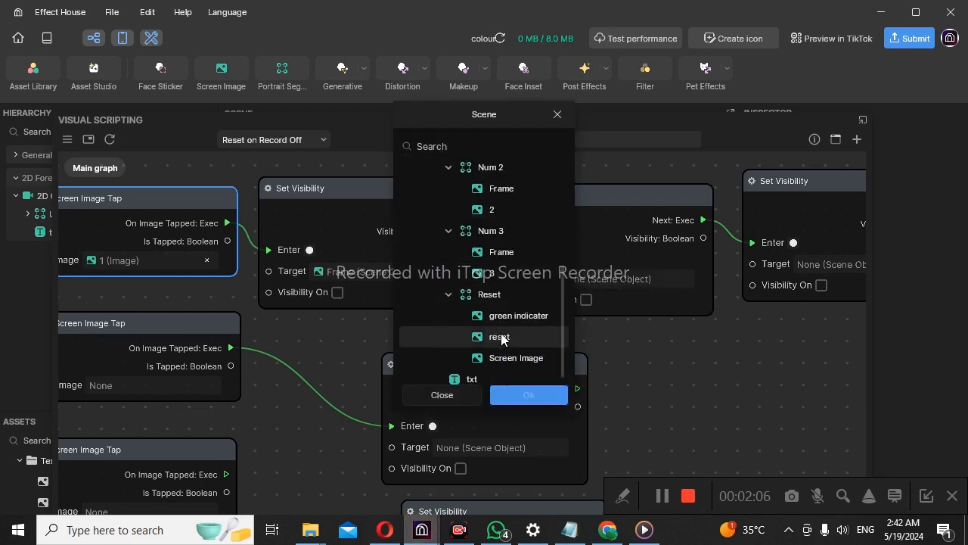
left_click(495, 209)
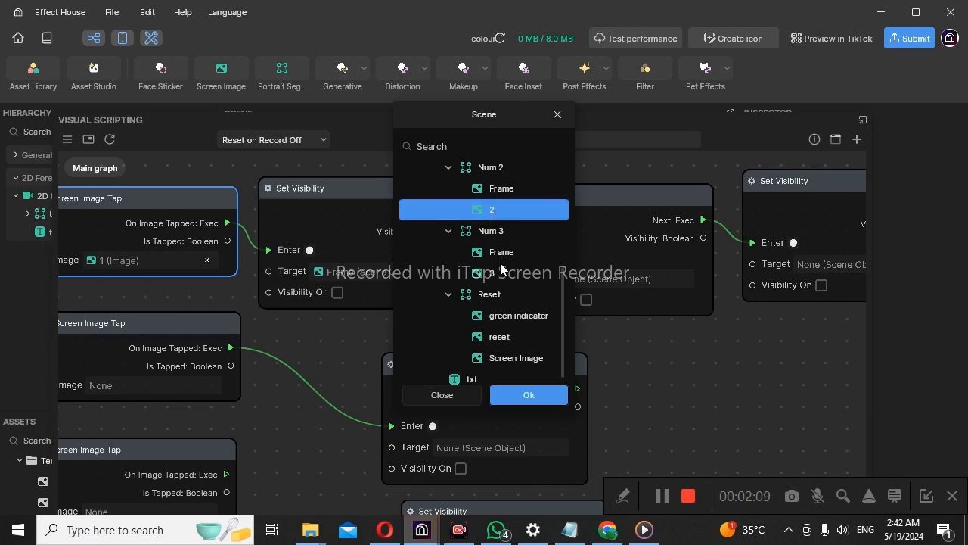
left_click(522, 393)
Set the top row's third Set Visibility target to Num 3's Frame and enable Visibility On in the row's first Set Visibility node.
left_click(823, 263)
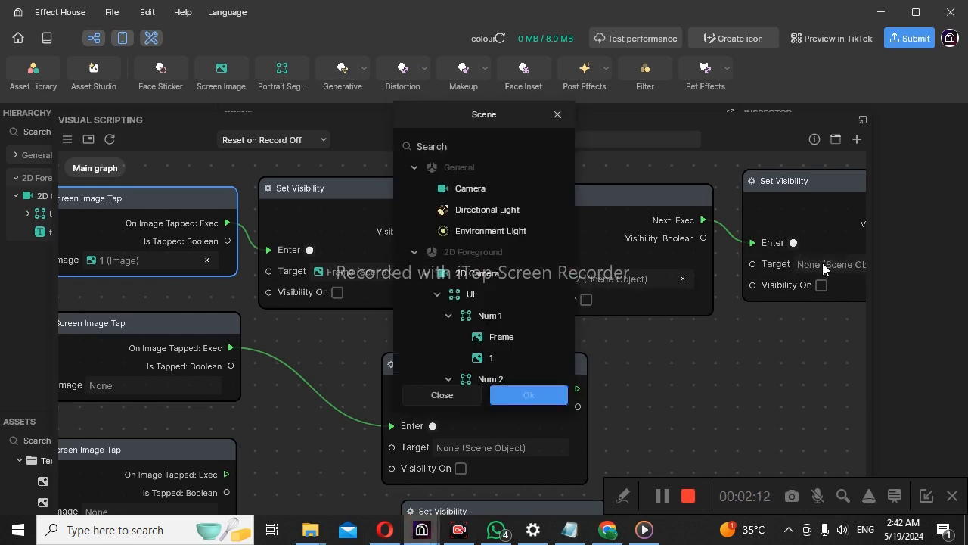
scroll(508, 312, "down", 2)
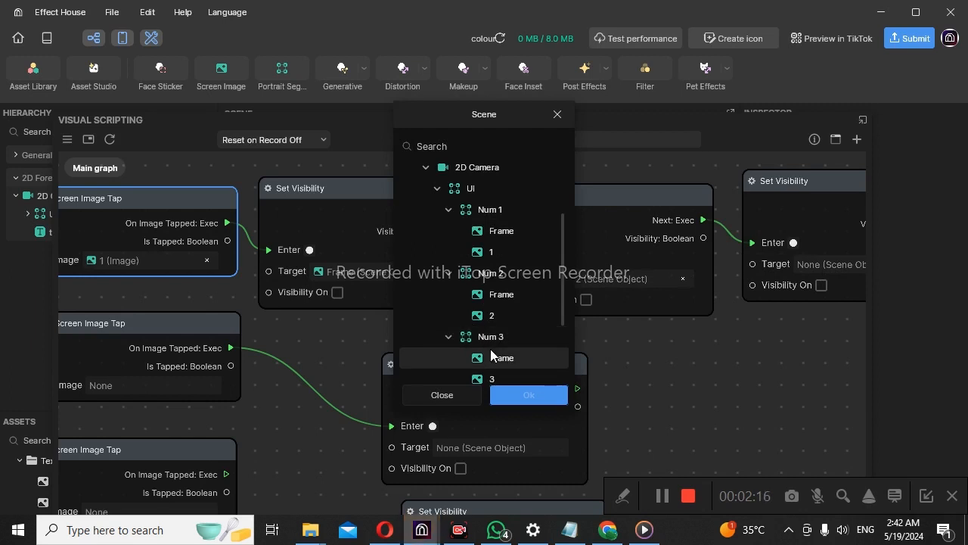
left_click(492, 356)
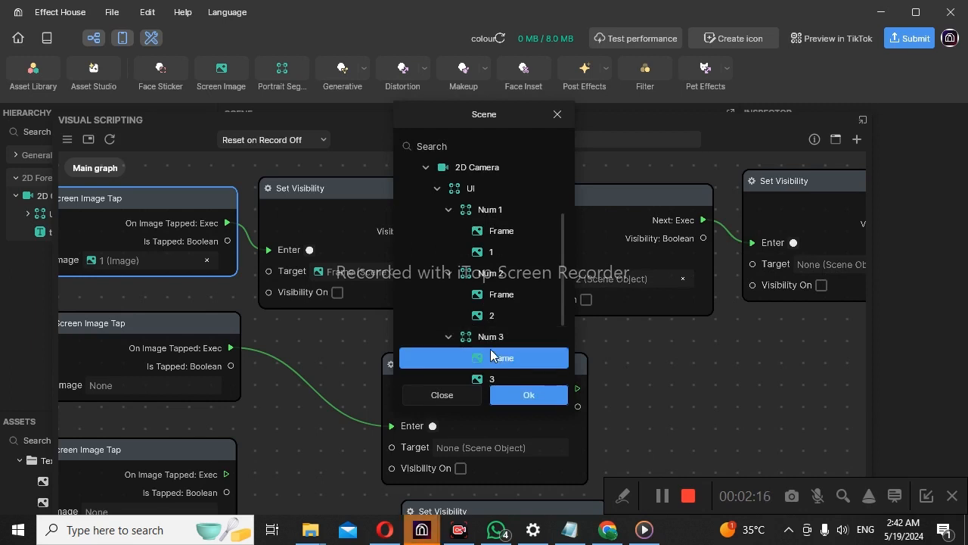
left_click(514, 396)
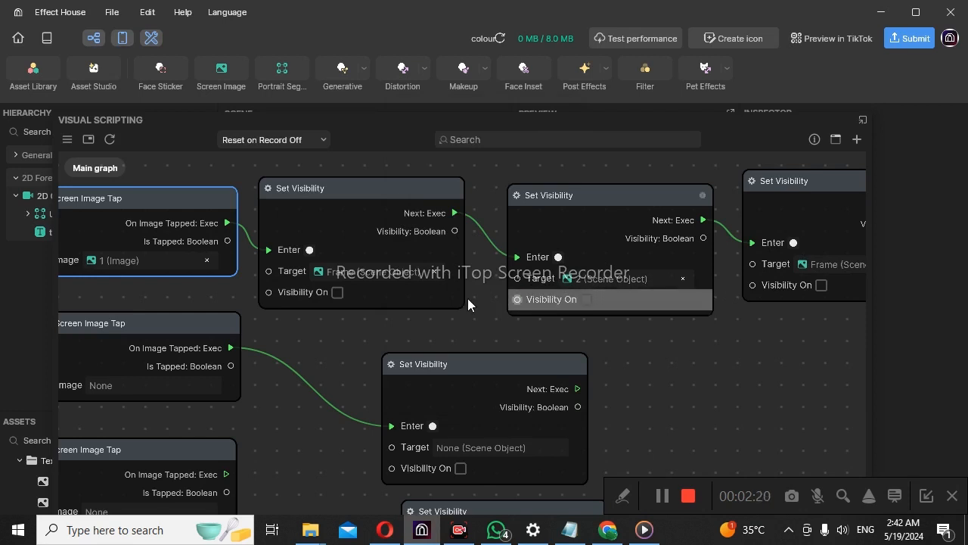
left_click(337, 292)
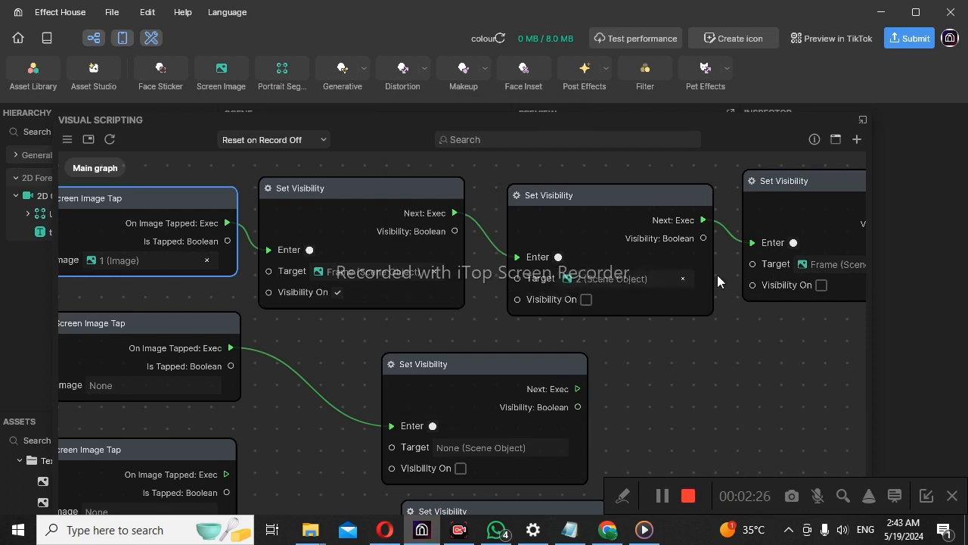
Assign image 2 under Num 2 to the middle Screen Image Tap node.
left_click(124, 389)
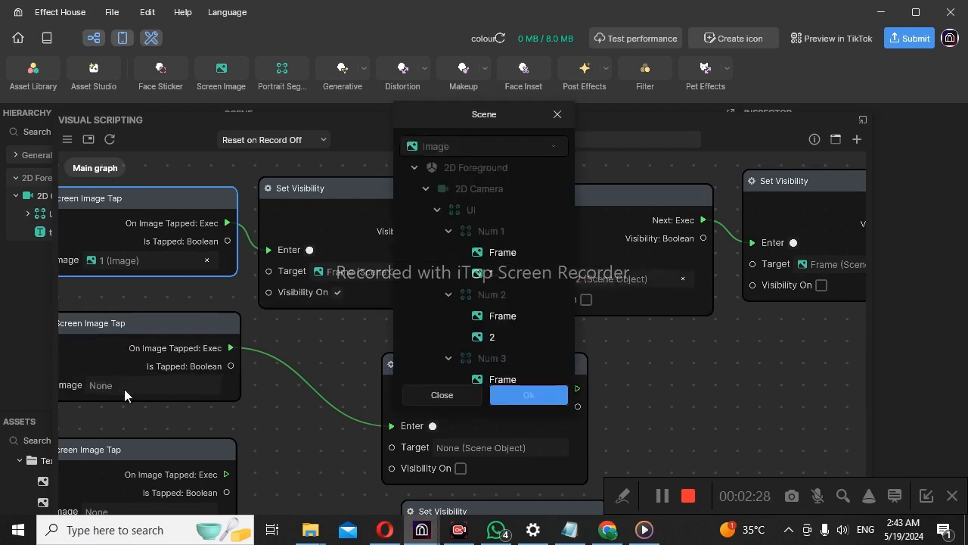
left_click(495, 342)
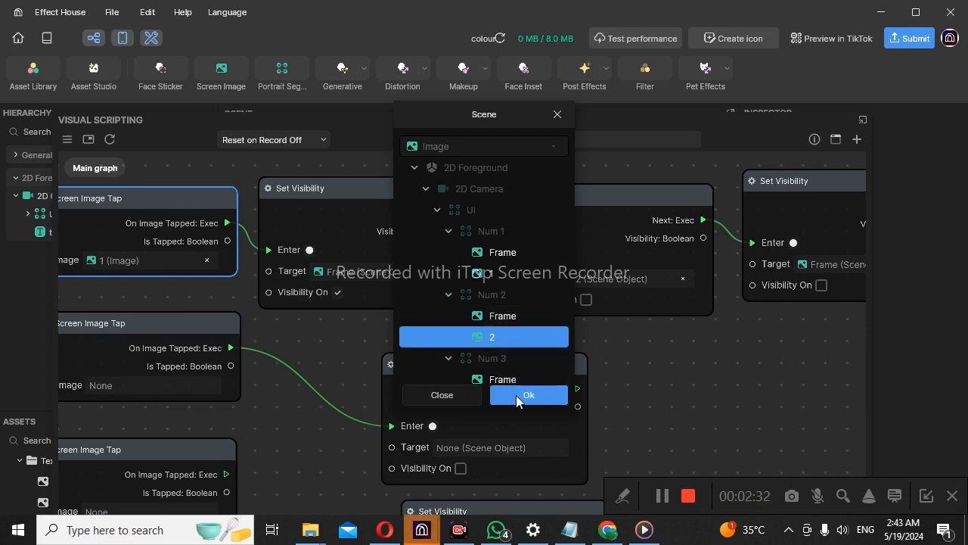
left_click(517, 395)
Move the bottom Screen Image Tap node just below the middle one and assign image 3 under Num 3 to it.
left_click_drag(190, 451, 213, 415)
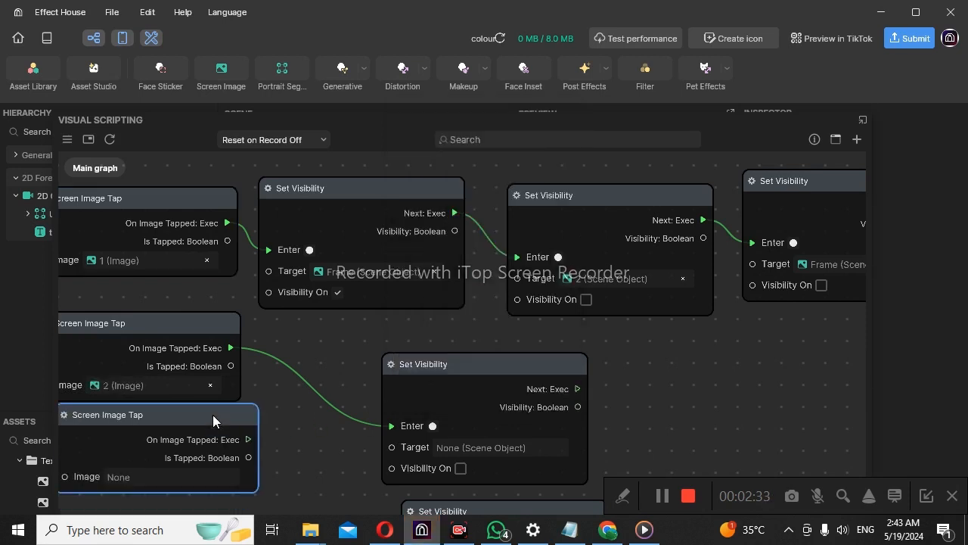
left_click(180, 471)
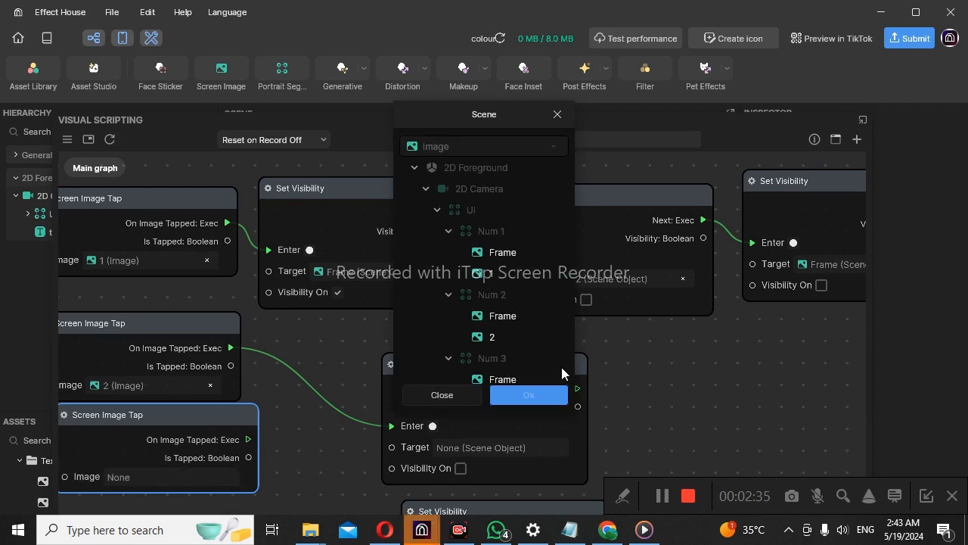
scroll(511, 320, "down", 2)
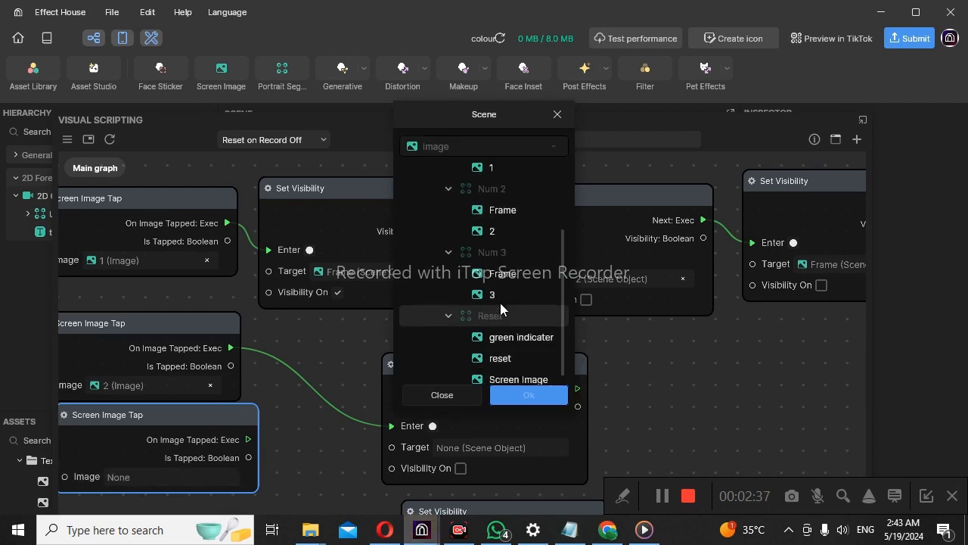
scroll(500, 306, "up", 3)
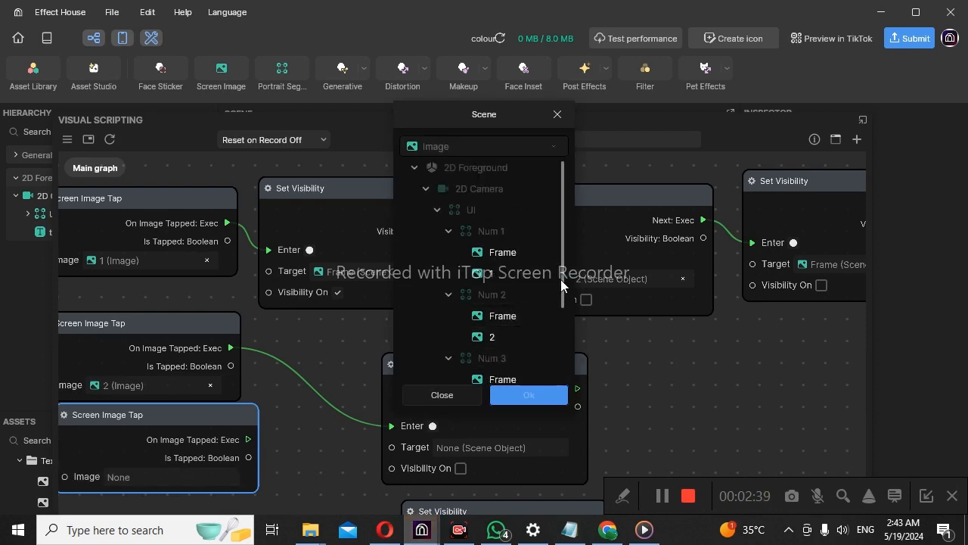
left_click_drag(560, 279, 560, 293)
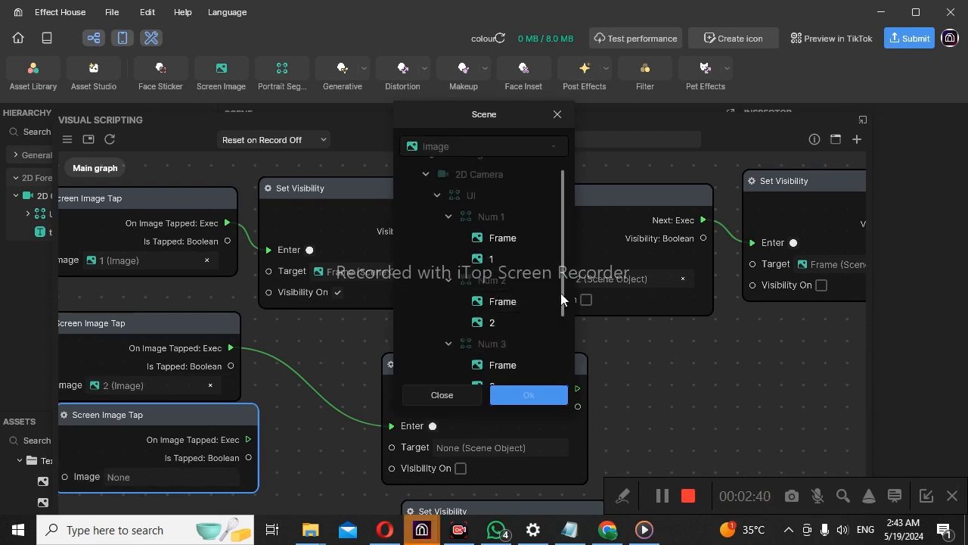
left_click(492, 376)
left_click(534, 391)
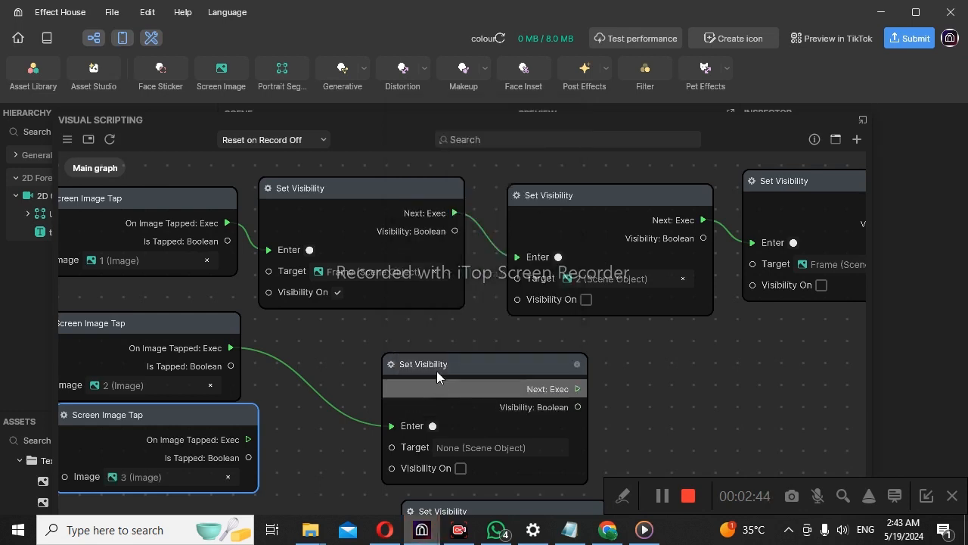
Move the middle row's Set Visibility node closer to its tap node, then duplicate it and chain the copy from Next to Enter.
left_click_drag(435, 366, 346, 328)
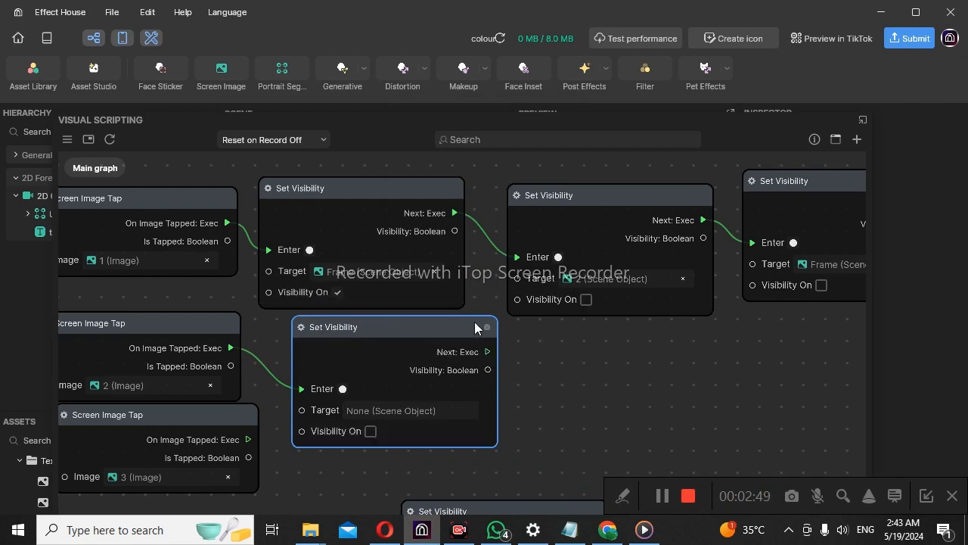
key("ctrl+c")
key("ctrl+v")
left_click_drag(589, 325, 604, 326)
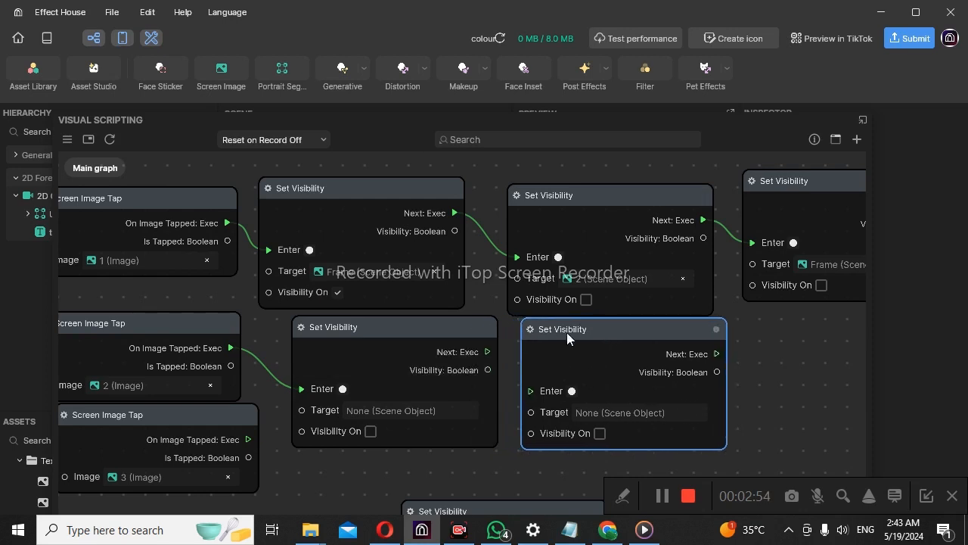
left_click_drag(496, 352, 530, 392)
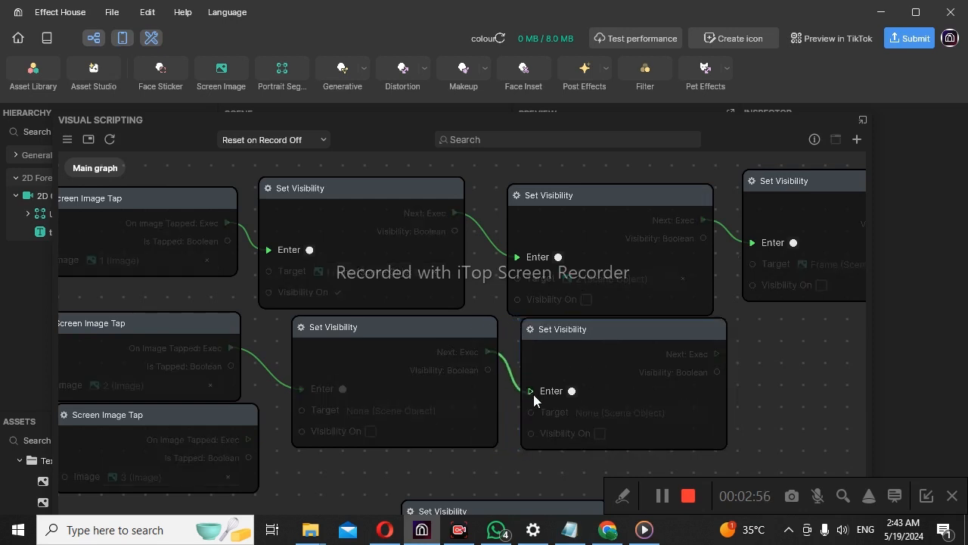
Enable Visibility On in the middle row's second Set Visibility node, then duplicate that node and chain the copy after it.
left_click(600, 433)
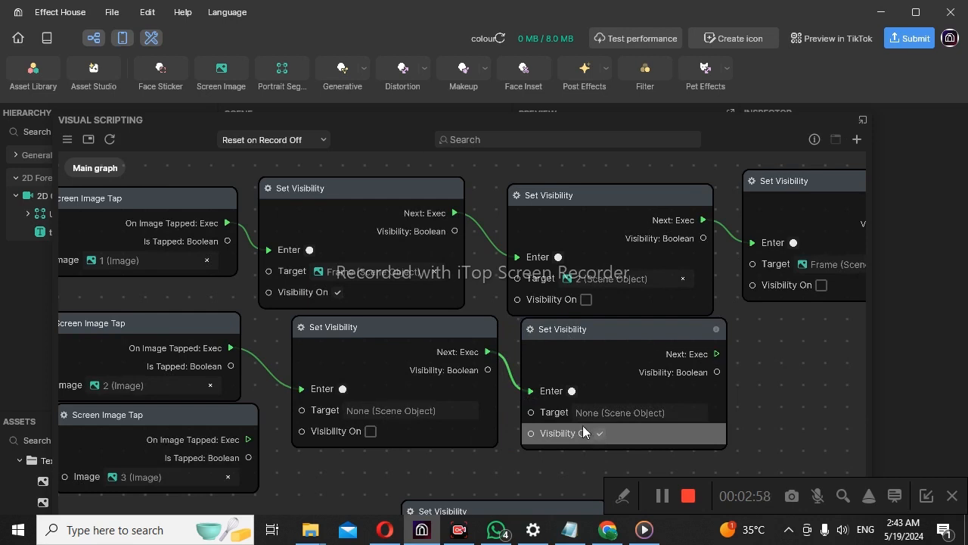
left_click(680, 332)
key("ctrl+v")
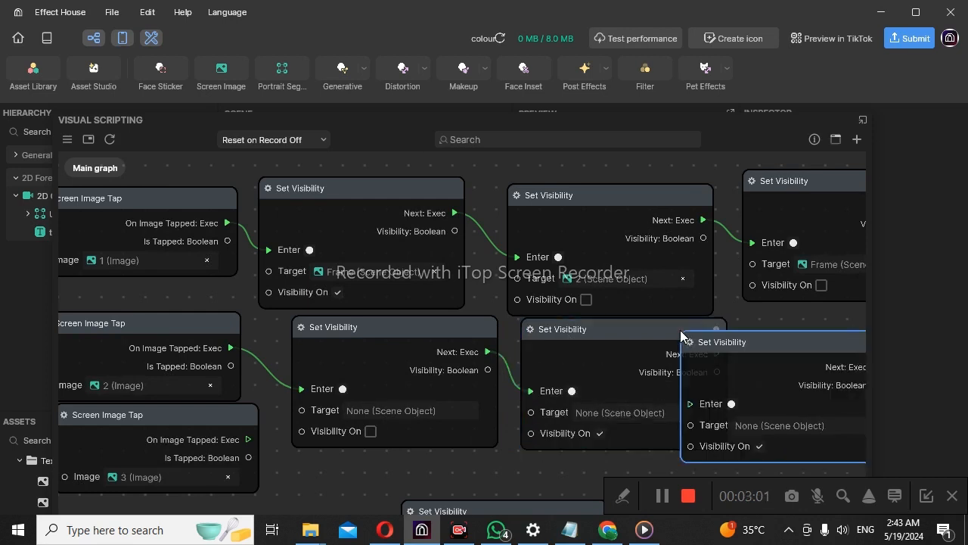
left_click_drag(711, 337, 787, 318)
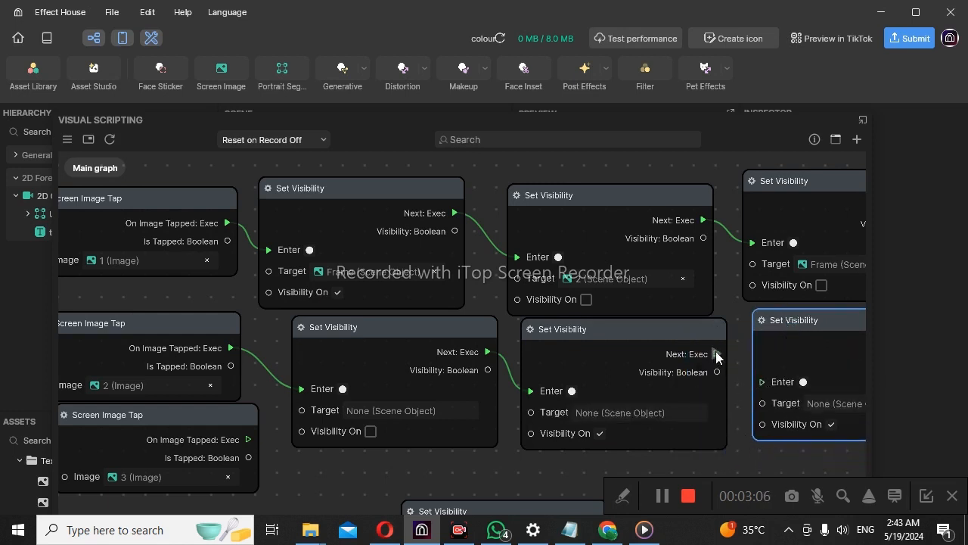
left_click_drag(744, 383, 764, 381)
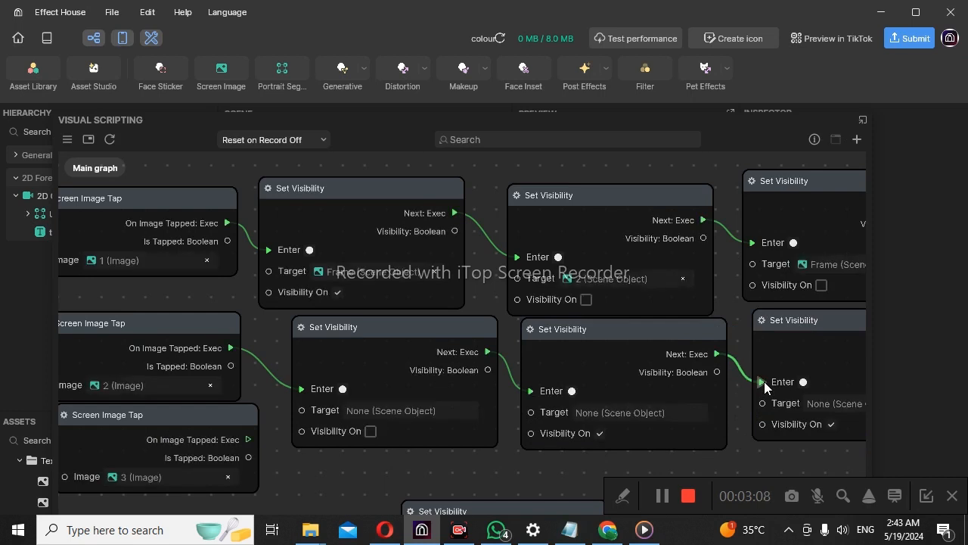
Set the middle row's first Set Visibility target to Num 1's Frame and the second one's target to Num 2's Frame.
left_click(419, 415)
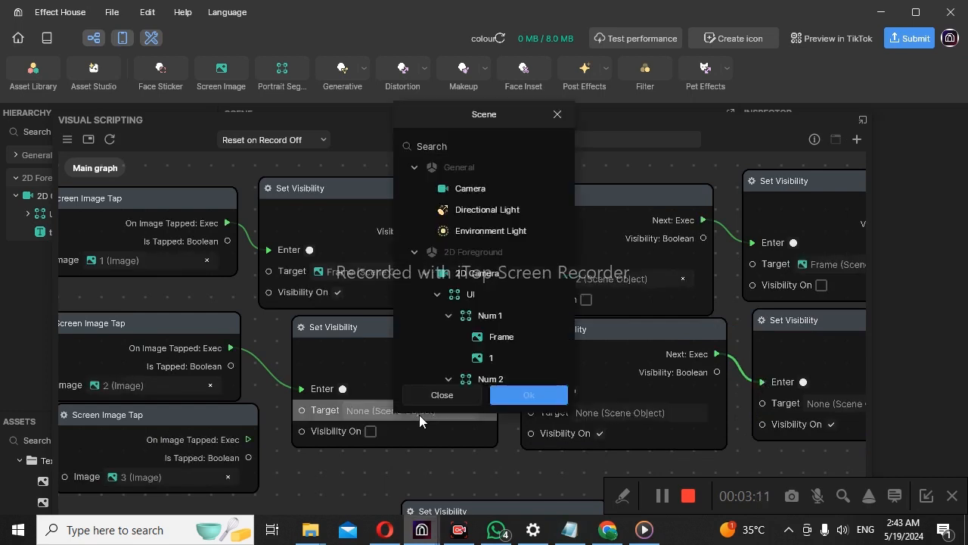
left_click(513, 340)
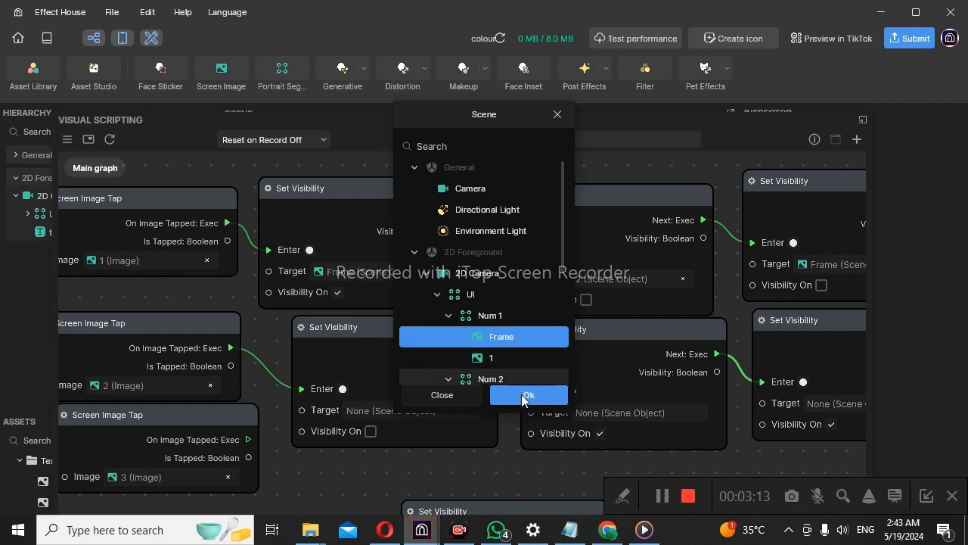
left_click(523, 395)
left_click(622, 413)
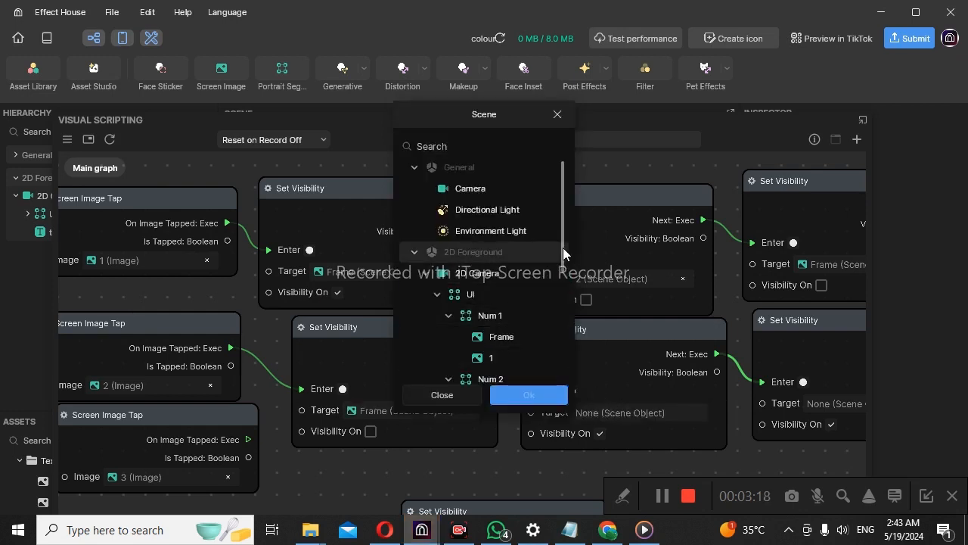
scroll(561, 276, "down", 1)
left_click(522, 340)
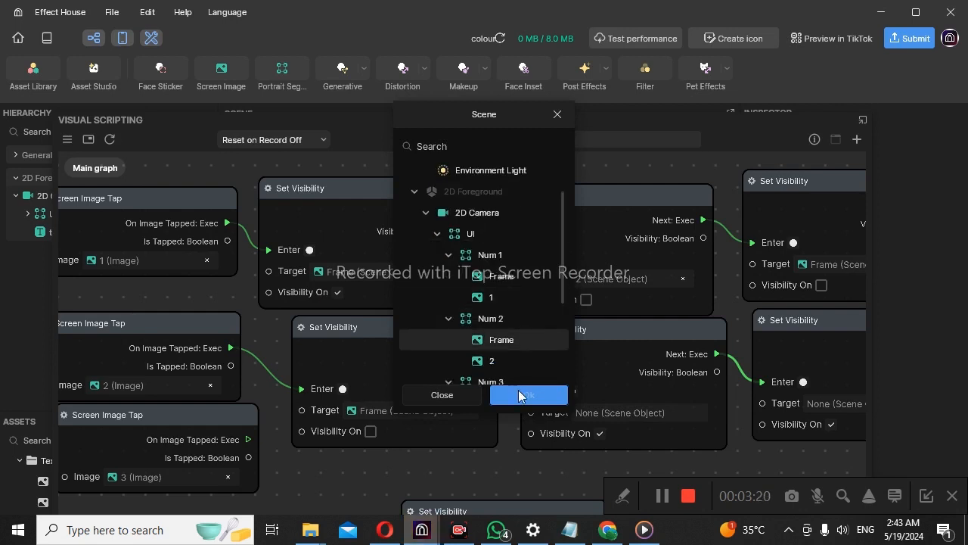
left_click(528, 396)
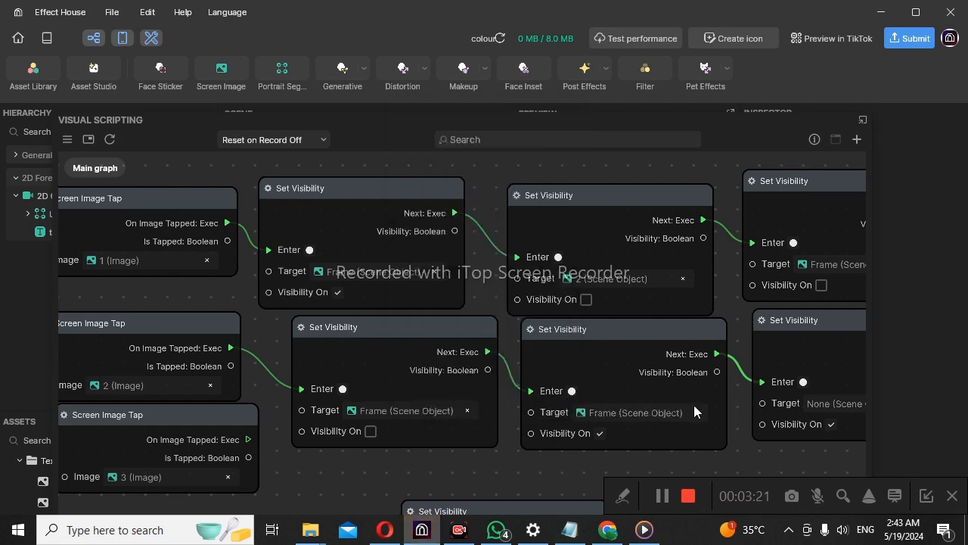
Set the target of the middle row's third Set Visibility node to Num 3's Frame.
left_click(834, 398)
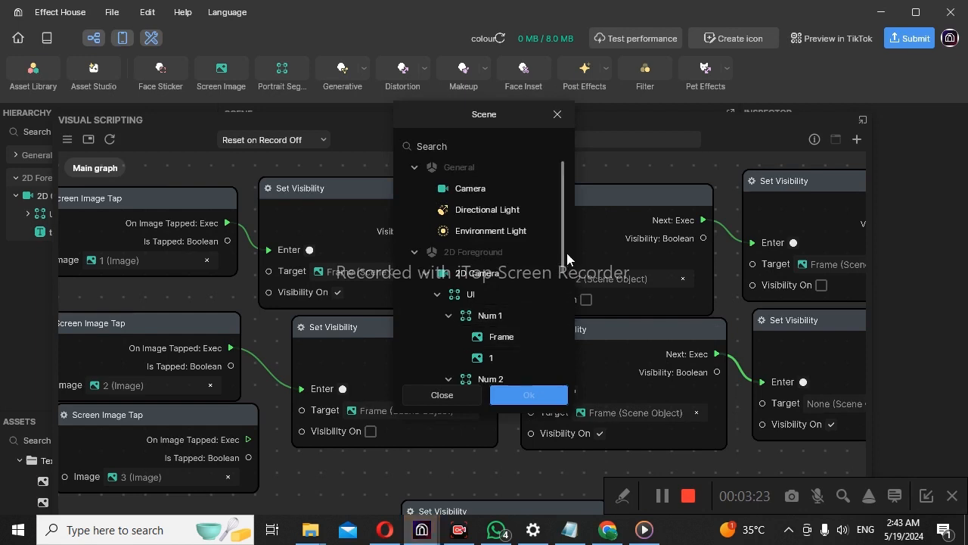
scroll(562, 252, "down", 1)
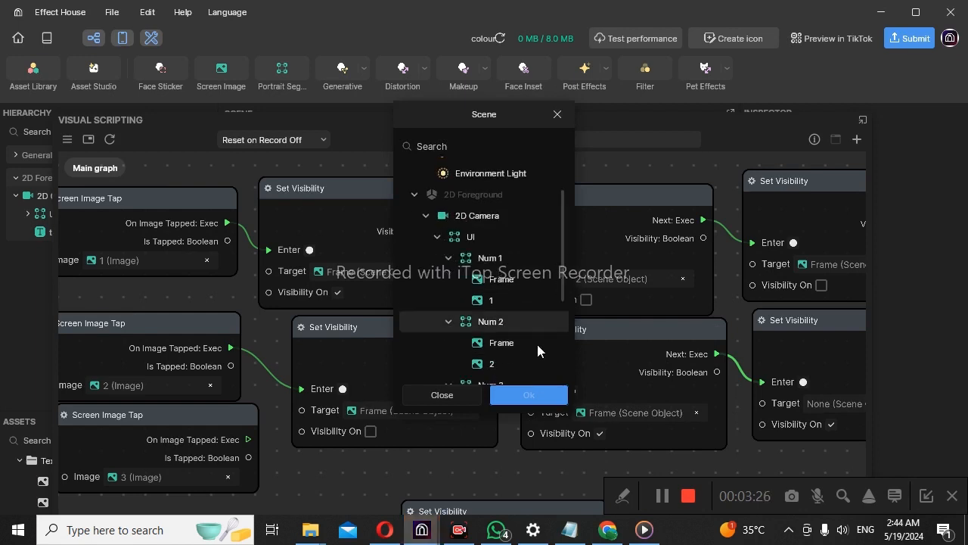
scroll(563, 299, "down", 1)
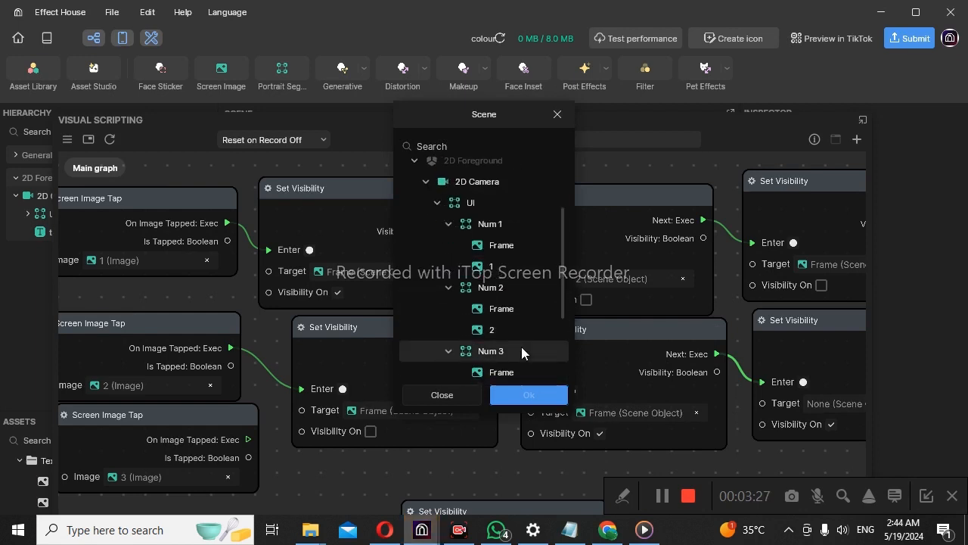
left_click(511, 374)
left_click(529, 395)
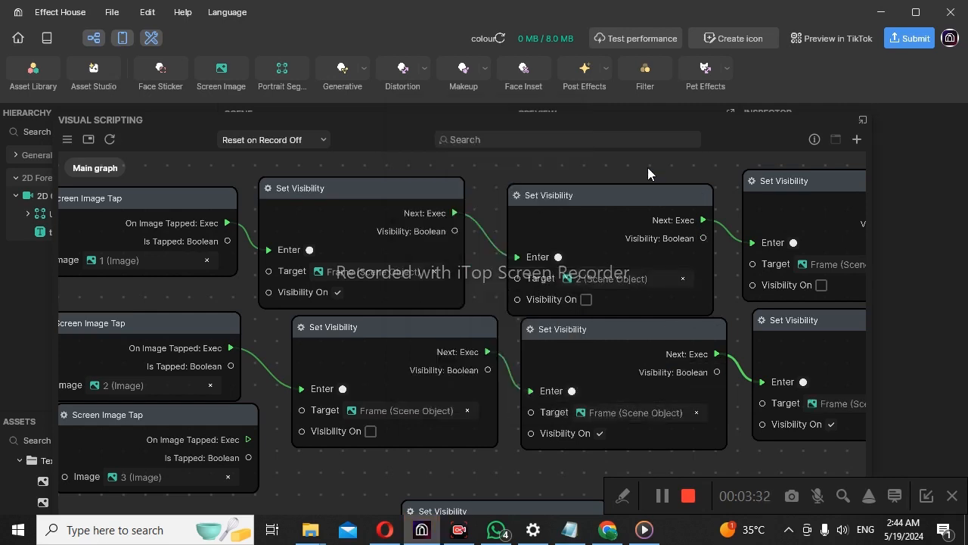
Delete the spare Set Visibility node below the middle row and the bottom Screen Image Tap node.
scroll(605, 227, "down", 2)
scroll(562, 294, "down", 1)
left_click_drag(522, 433, 490, 426)
key("Delete")
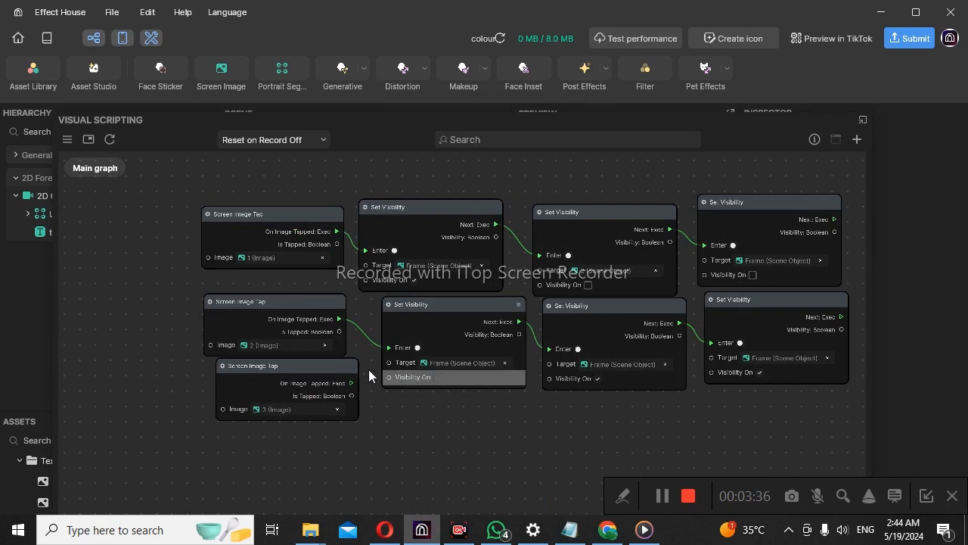
left_click(311, 362)
left_click_drag(311, 363, 305, 378)
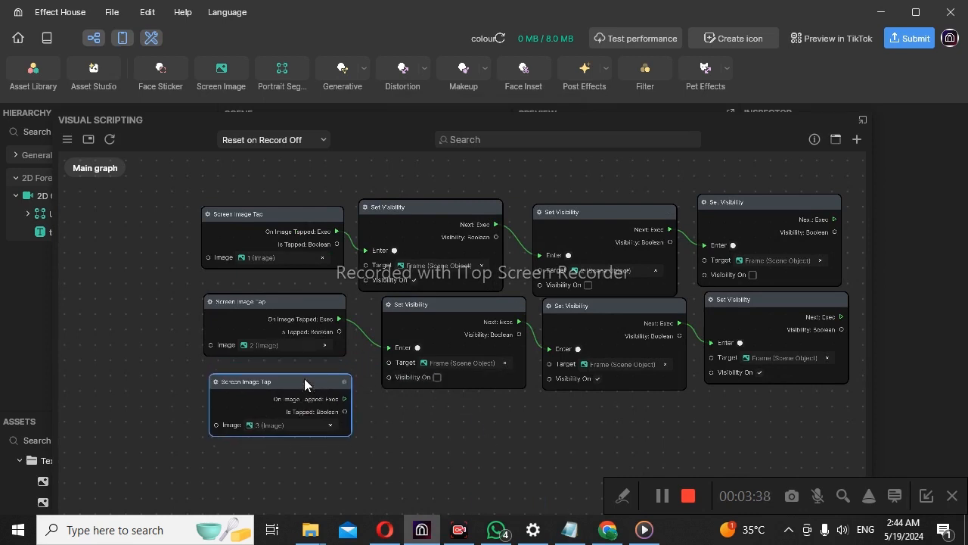
key("Delete")
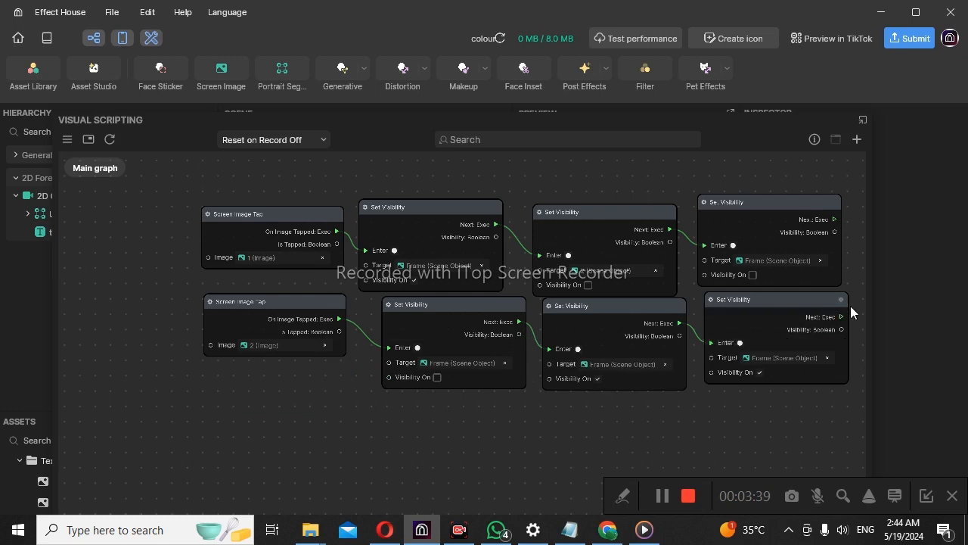
Duplicate the entire middle row of tap and Set Visibility nodes and place the copy directly beneath it as a third row.
left_click_drag(859, 299, 618, 371)
left_click_drag(505, 376, 261, 364)
key("ctrl+v")
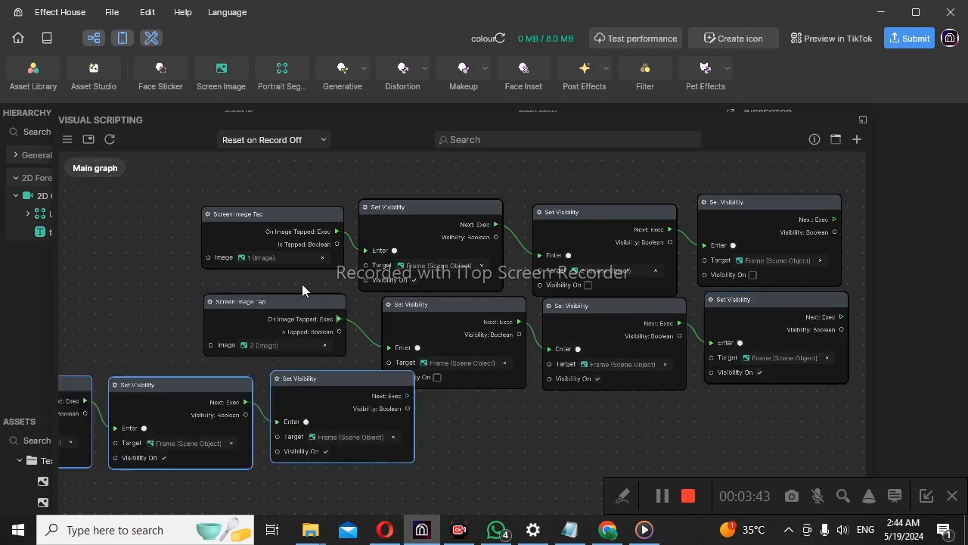
left_click_drag(300, 379, 644, 407)
Change the image of the bottom row's Screen Image Tap node to image 3 under Num 3.
scroll(361, 418, "up", 2)
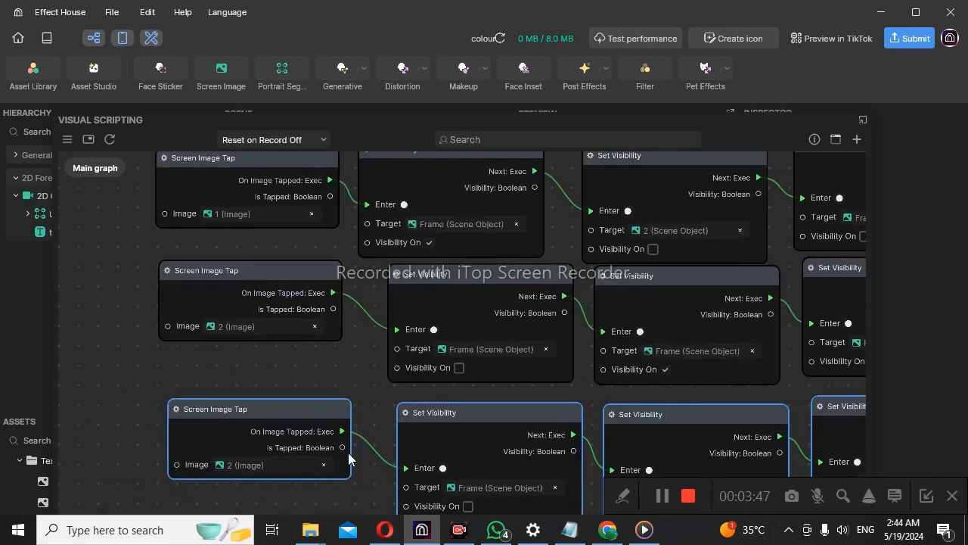
left_click(302, 488)
left_click(290, 470)
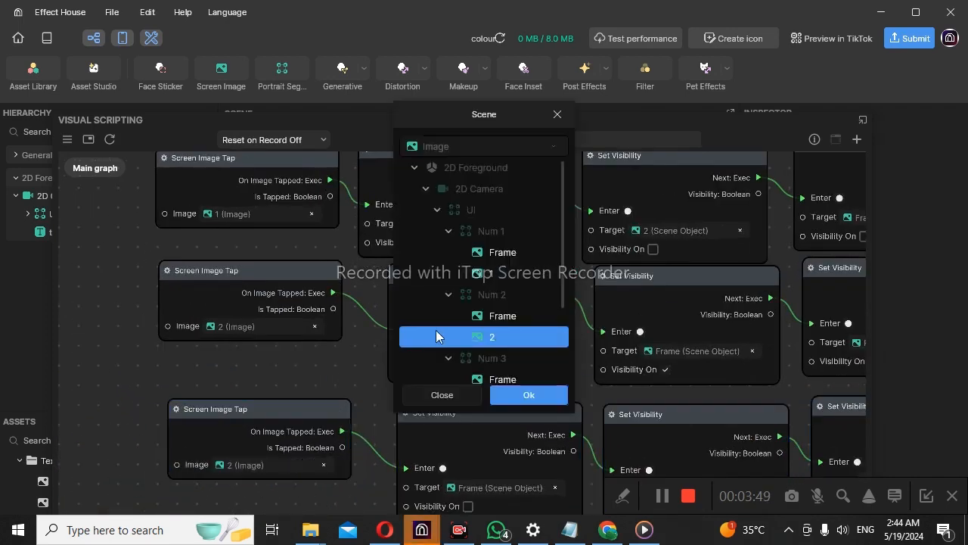
left_click_drag(562, 280, 562, 307)
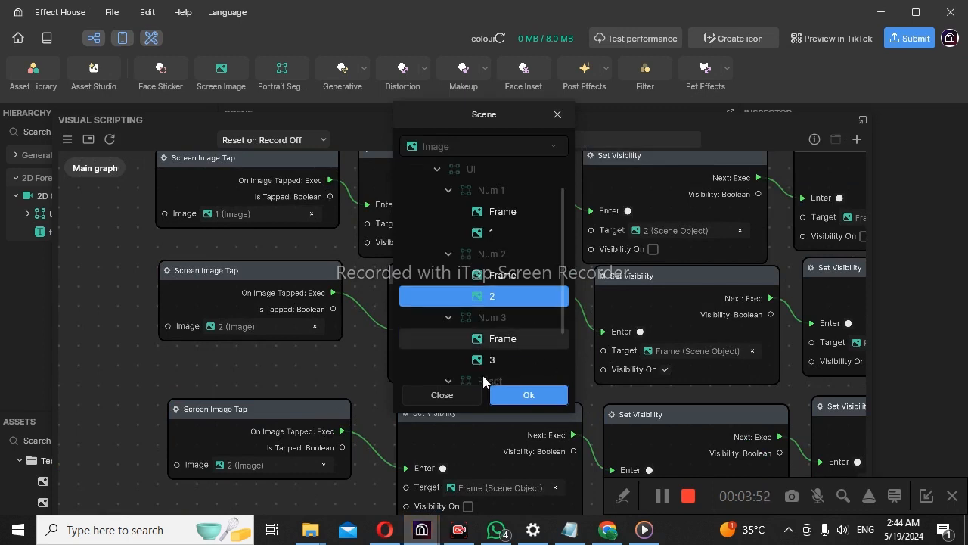
left_click(499, 361)
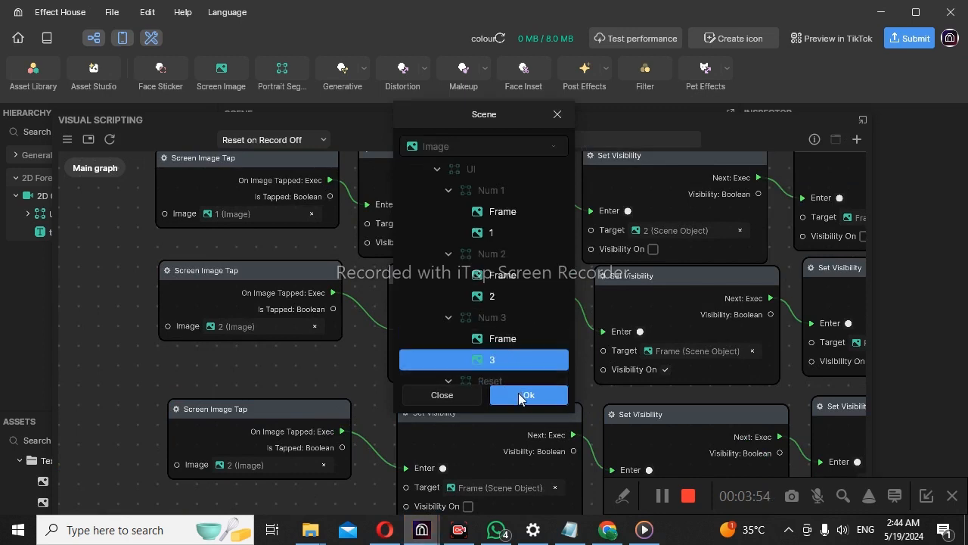
left_click(519, 394)
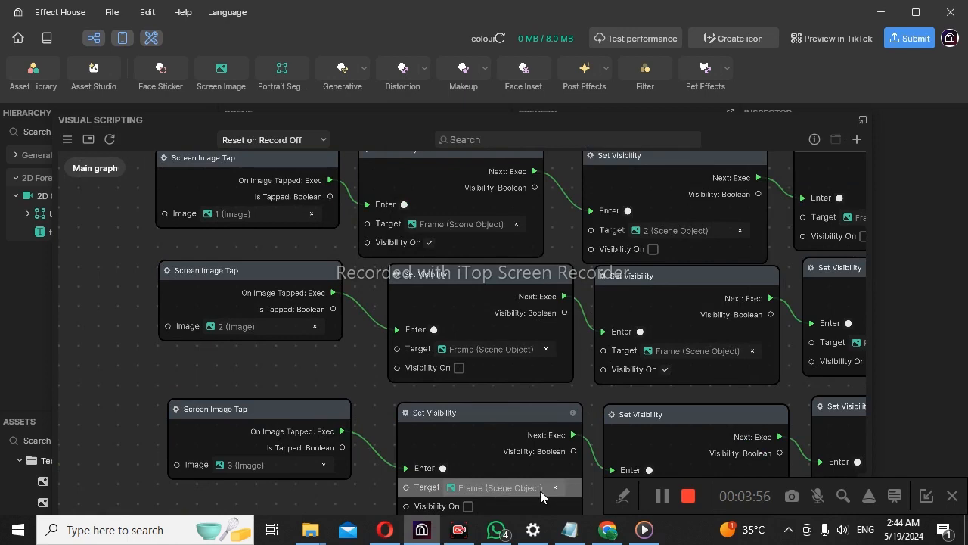
Turn off Visibility On in the bottom row's second Set Visibility node.
scroll(659, 444, "down", 4)
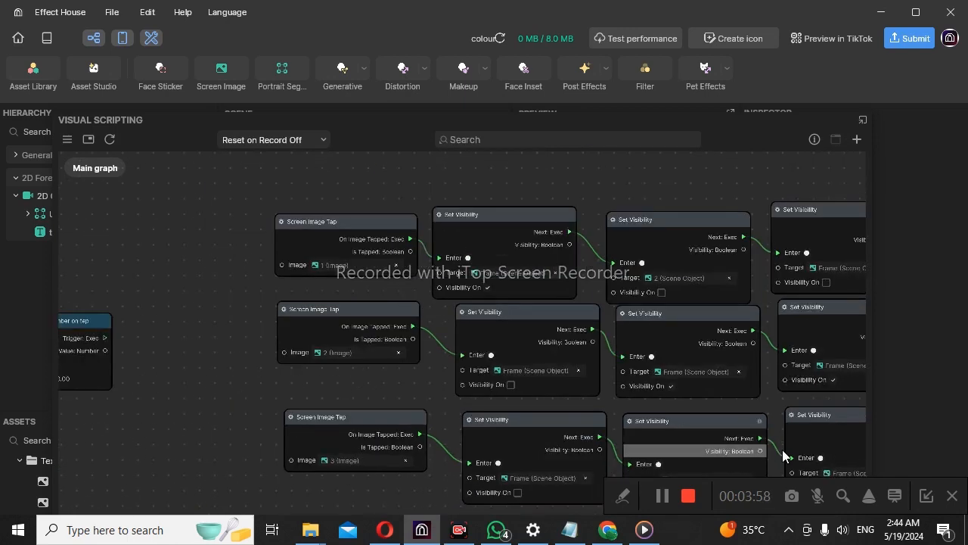
scroll(819, 428, "down", 1)
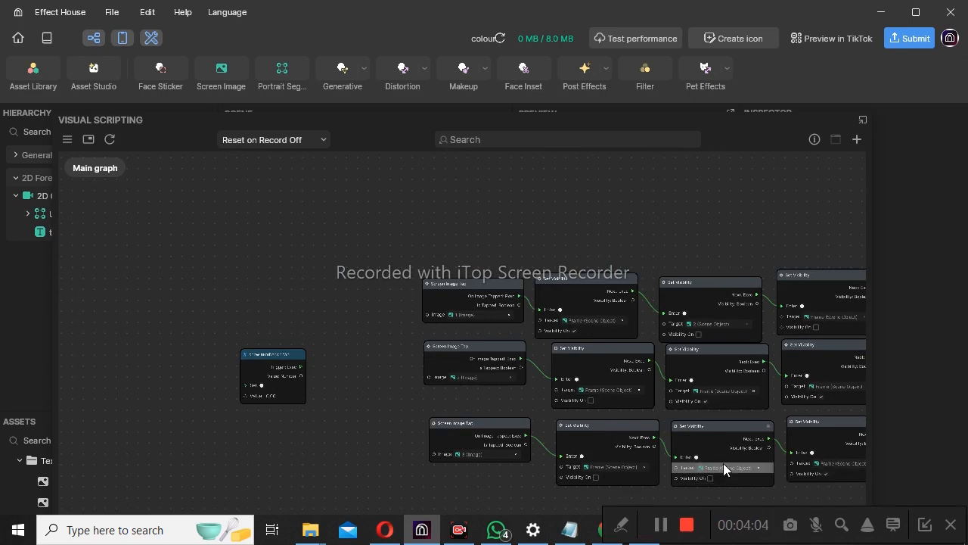
Shift the three rows of tap and Set Visibility nodes up and left, and delete the old show number on tap node.
left_click_drag(385, 206, 867, 506)
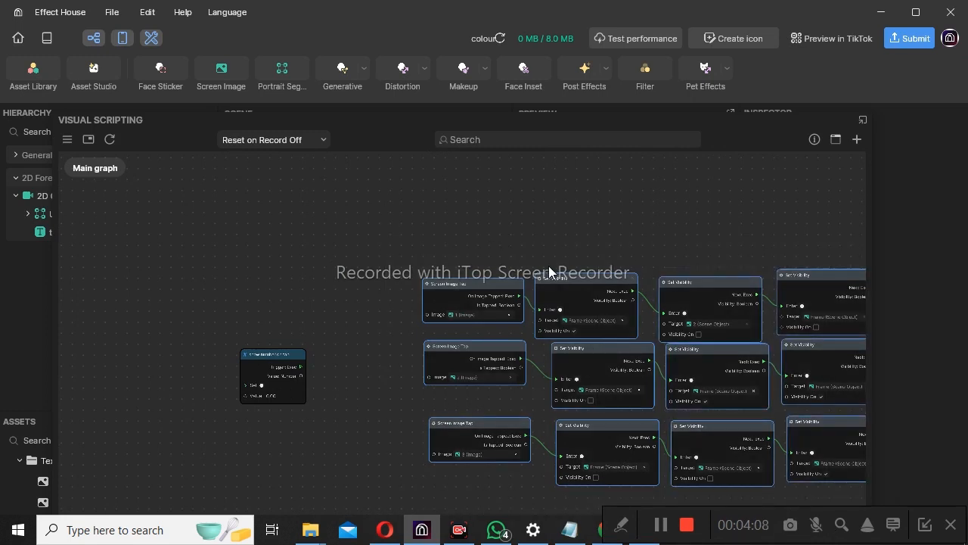
left_click_drag(567, 275, 457, 213)
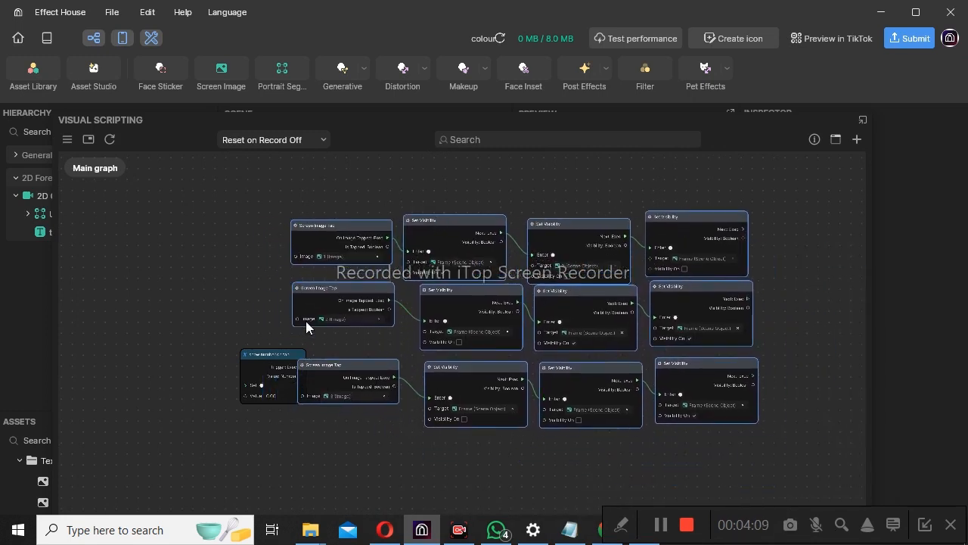
left_click_drag(268, 356, 168, 445)
scroll(216, 402, "up", 2)
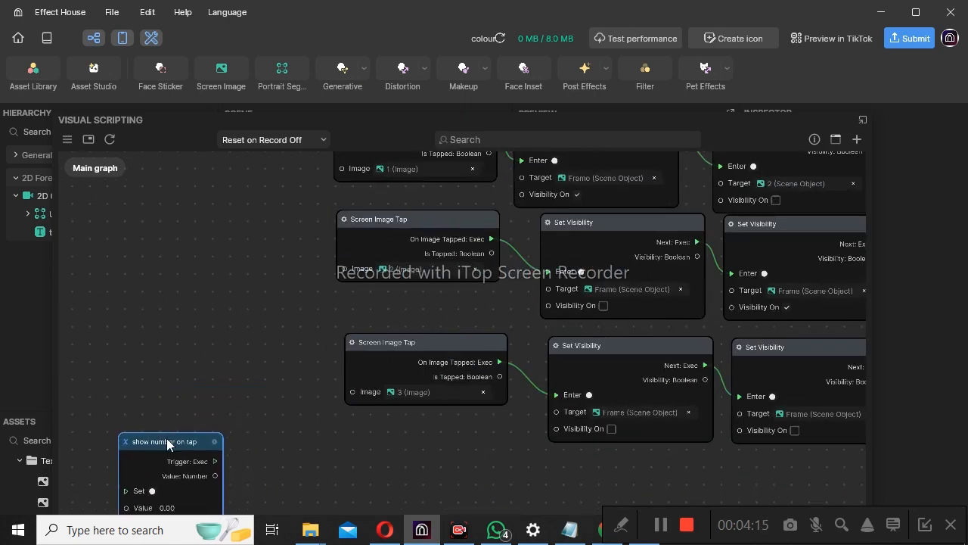
key("Delete")
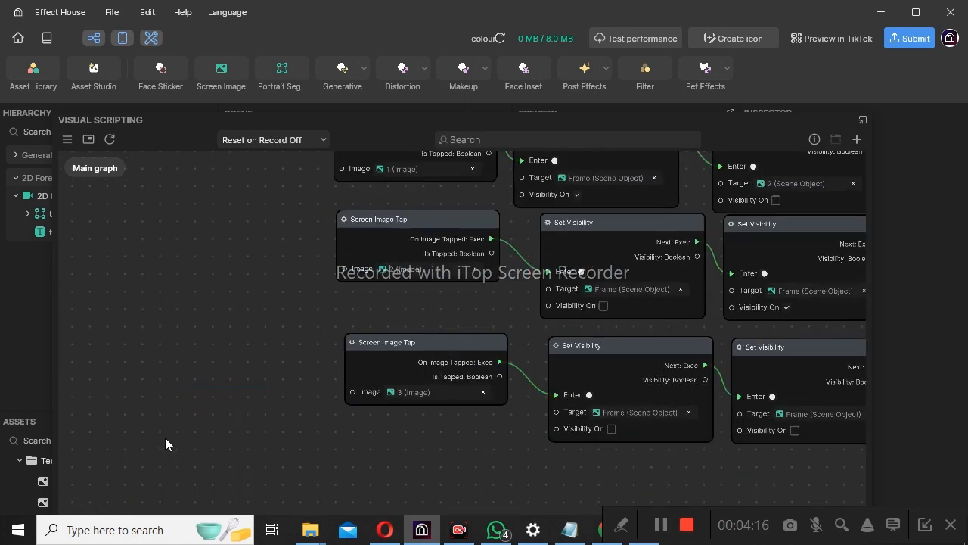
Create a new graph variable and name it Show numbr on tap.
left_click(68, 139)
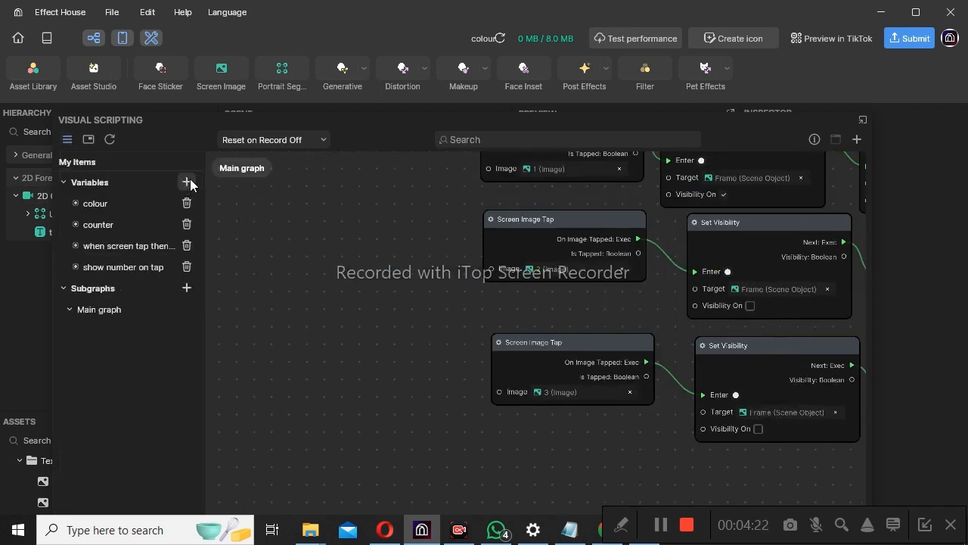
left_click(187, 181)
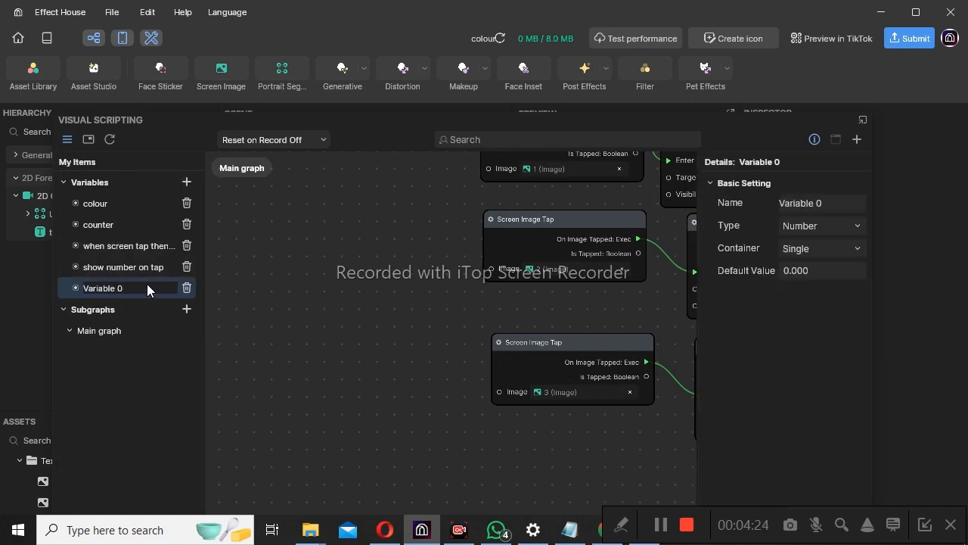
key("BackSpace")
key("BackSpace")
key("BackSpace")
key("BackSpace")
key("BackSpace")
key("BackSpace")
key("BackSpace")
type("show")
key("BackSpace")
key("BackSpace")
key("BackSpace")
key("BackSpace")
key("BackSpace")
key("BackSpace")
key("BackSpace")
type("Show")
left_click(159, 327)
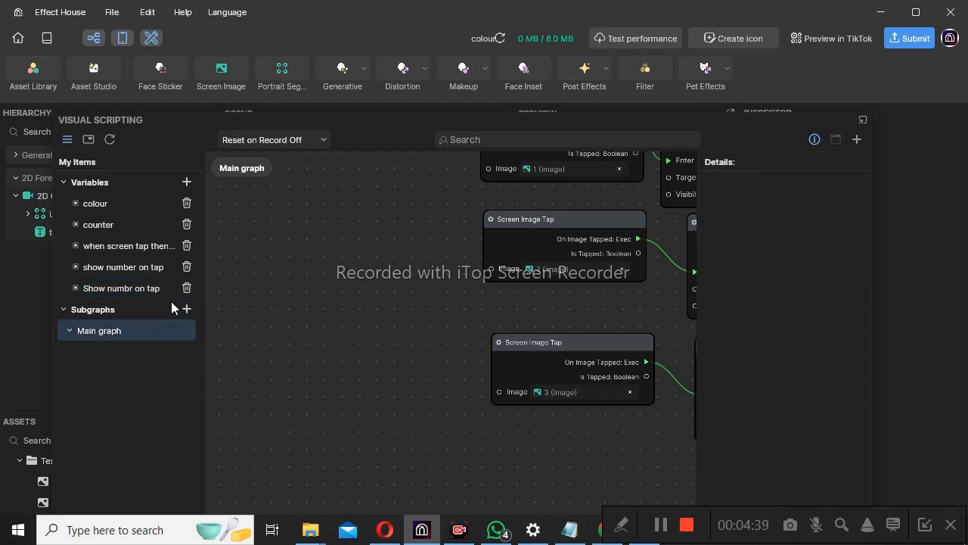
Add a Set variable node for the Show numbr on tap variable, keeping its type as Number.
left_click(77, 288)
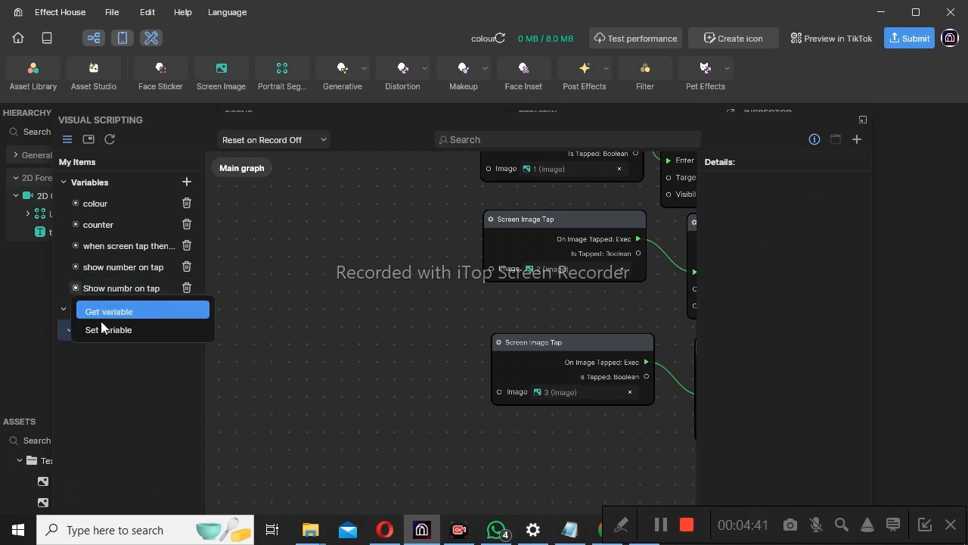
left_click(174, 330)
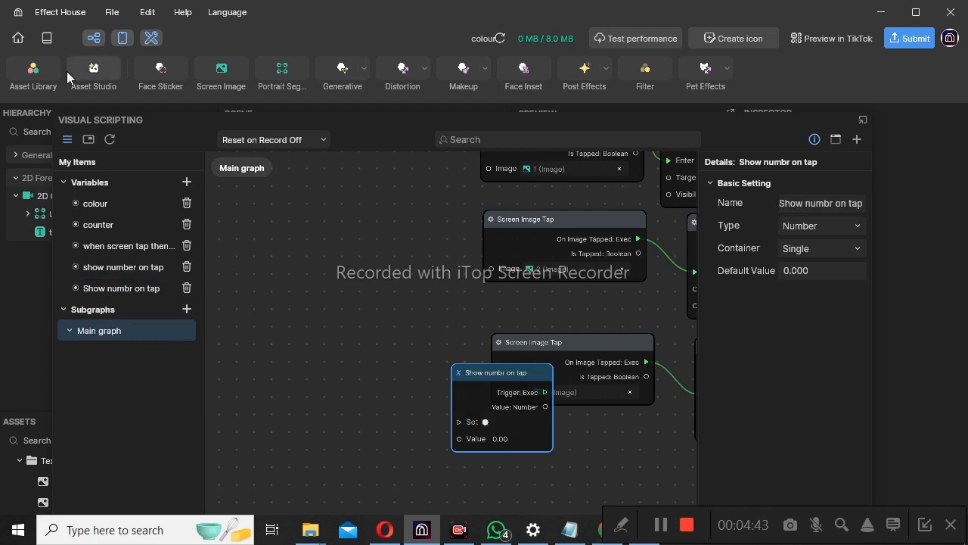
left_click(67, 140)
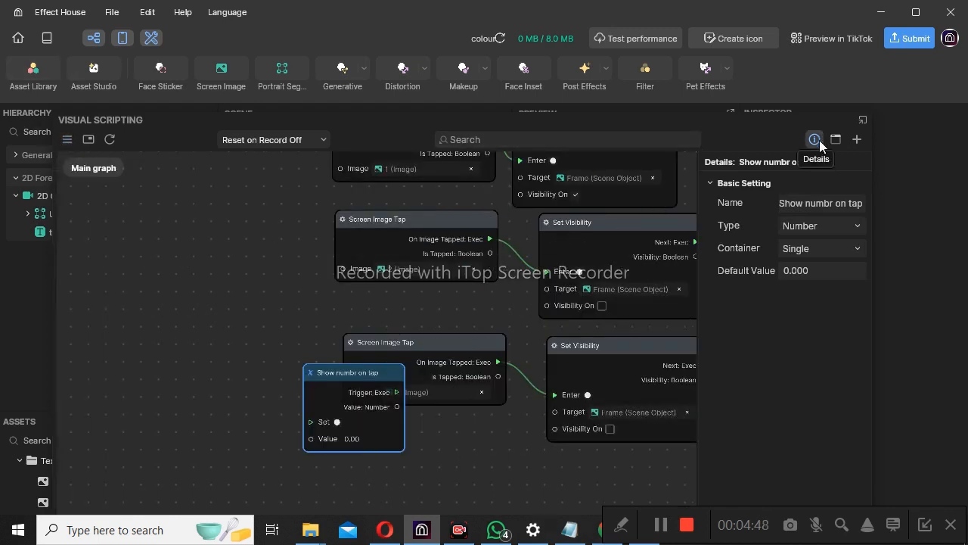
left_click(840, 225)
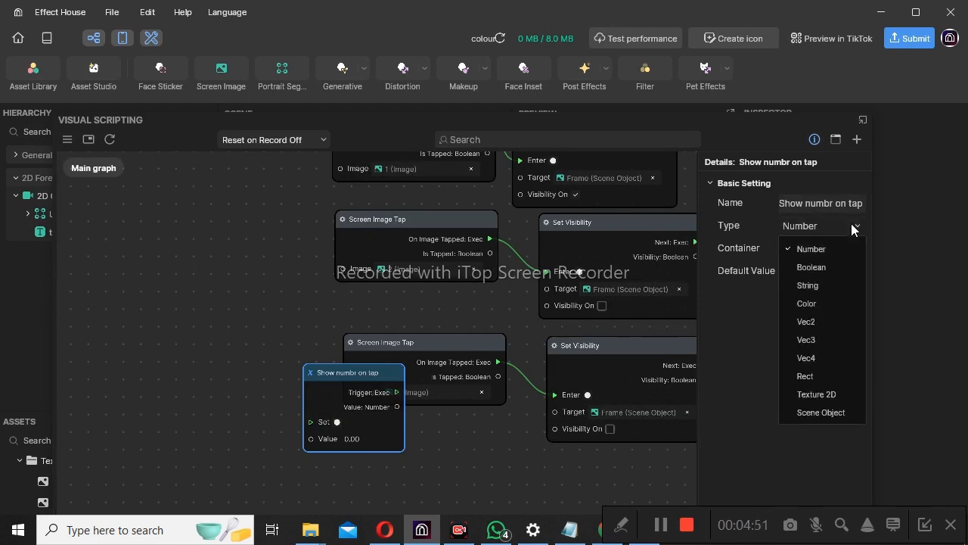
left_click(860, 224)
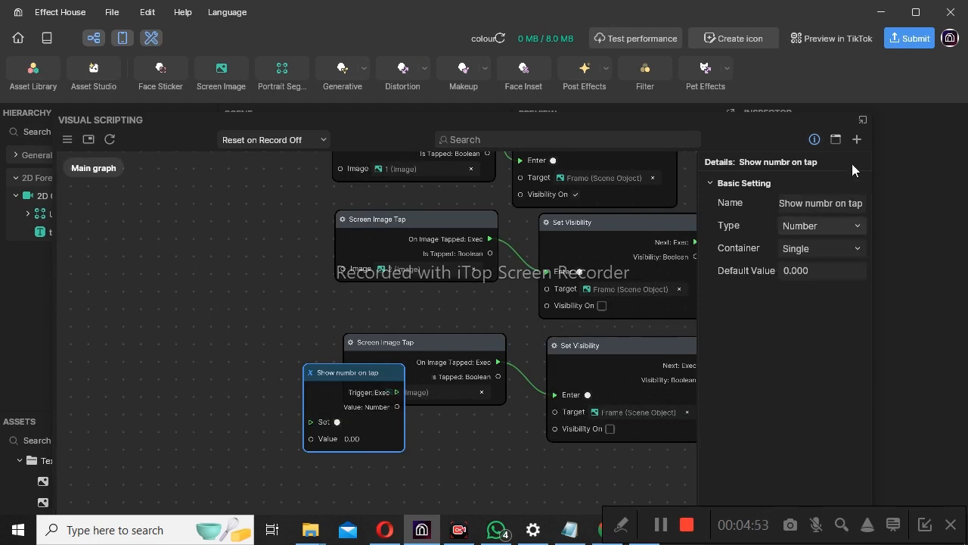
left_click(814, 140)
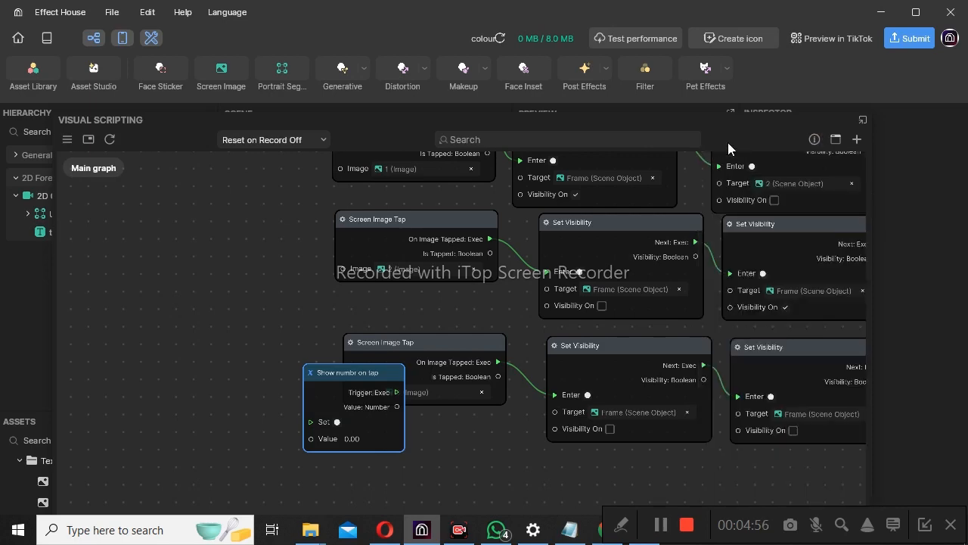
Place the Show numbr on tap node to the right of the top row's last Set Visibility node.
left_click_drag(658, 134, 577, 136)
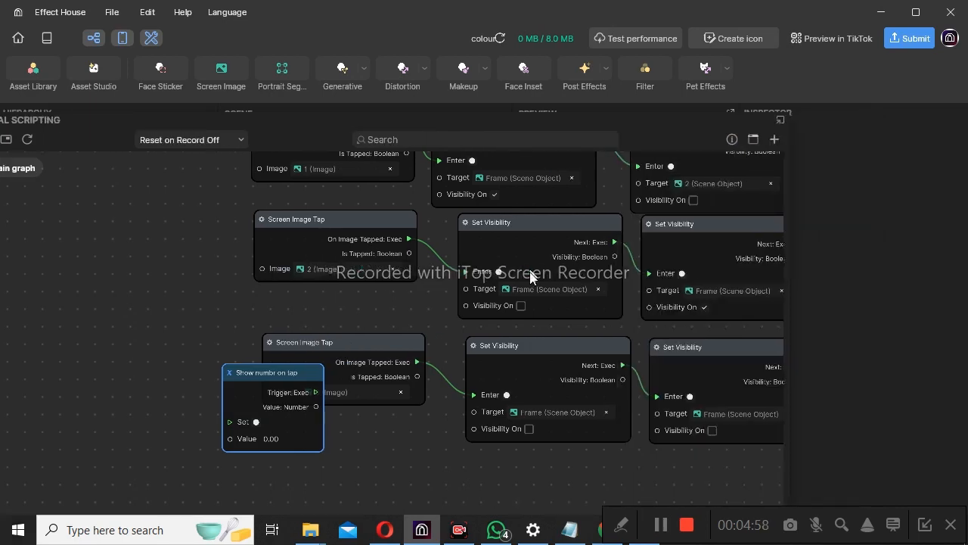
scroll(561, 302, "down", 3)
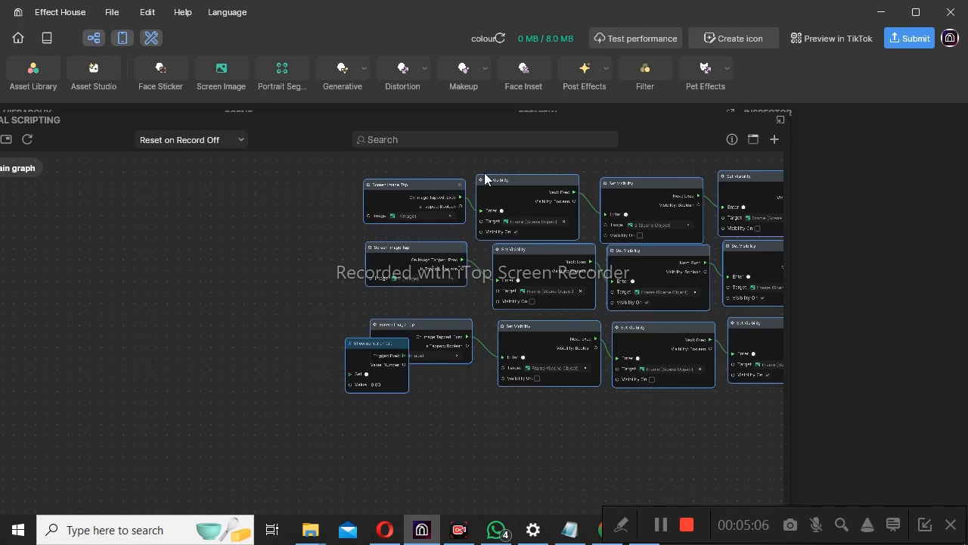
middle_click_drag(441, 189, 143, 194)
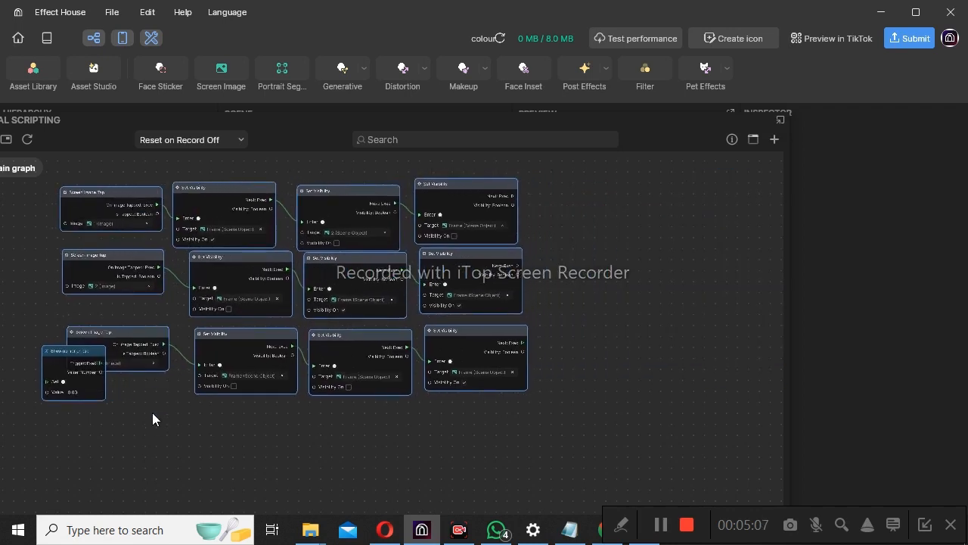
left_click_drag(83, 351, 617, 244)
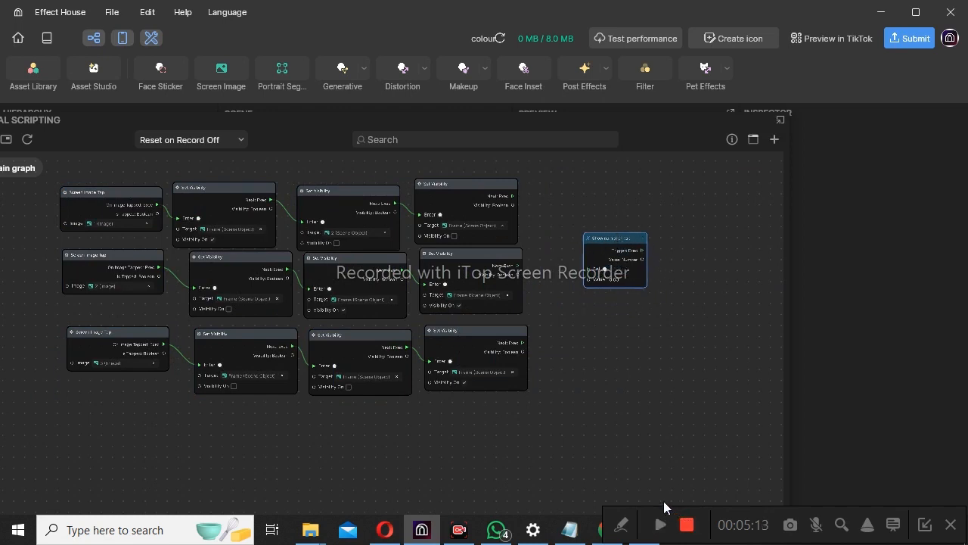
scroll(513, 205, "up", 2)
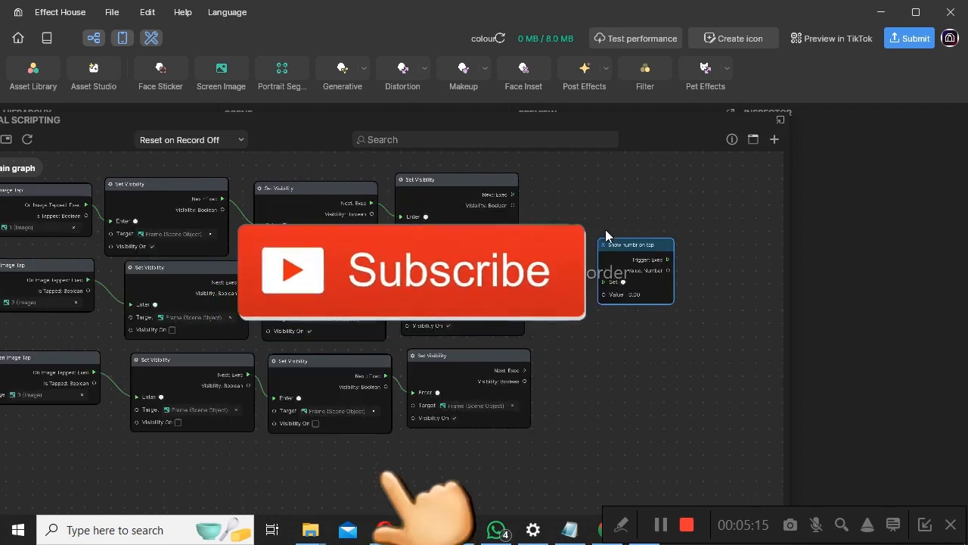
left_click_drag(620, 245, 596, 185)
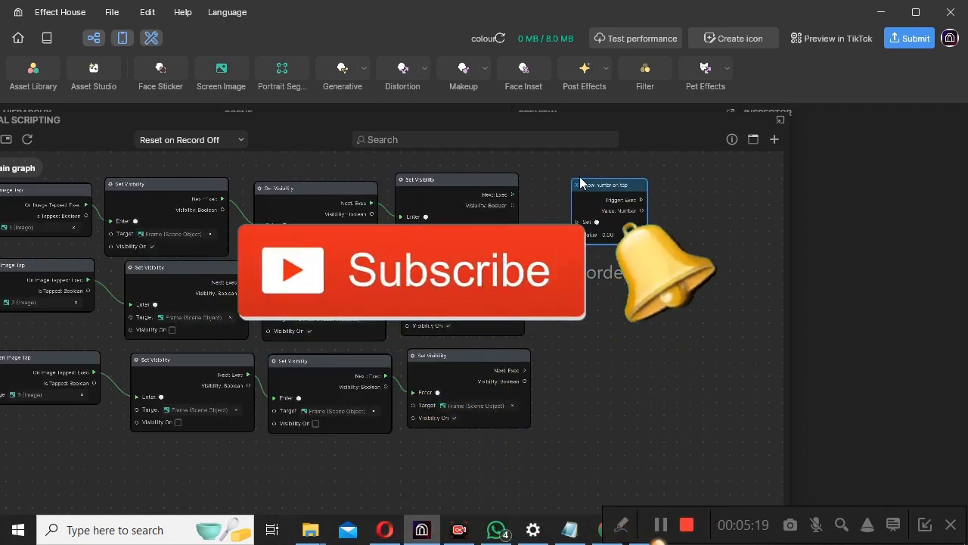
Turn off Visibility On in the middle row's last Set Visibility node and move the bottom row's last two nodes up.
scroll(542, 189, "up", 3)
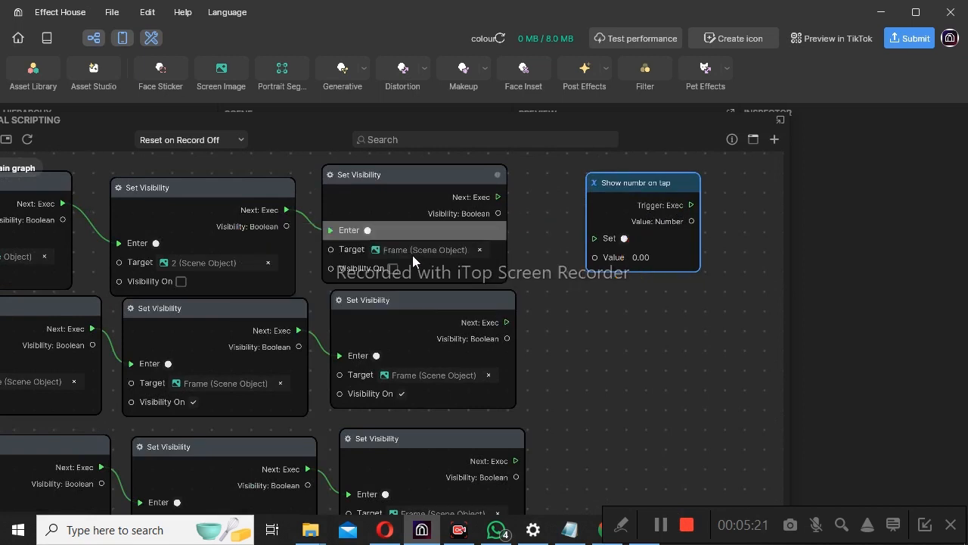
left_click(401, 393)
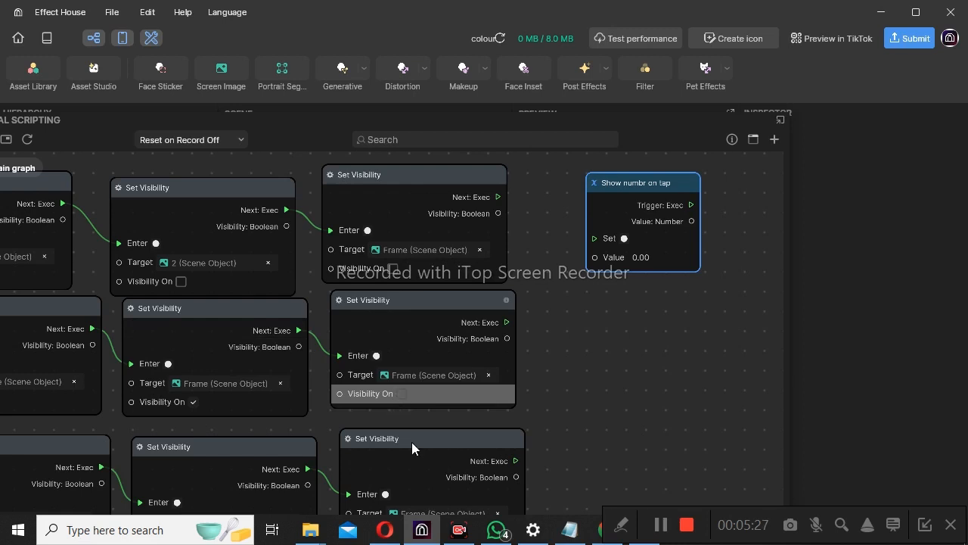
mouse_move(415, 443)
left_mouse_down()
mouse_move(419, 379)
mouse_move(406, 447)
left_mouse_up()
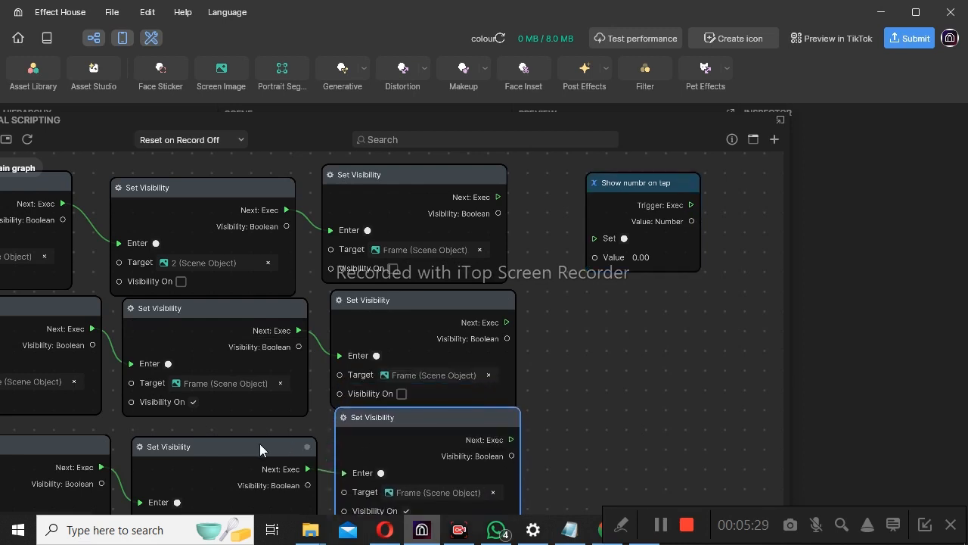
left_click_drag(260, 443, 258, 424)
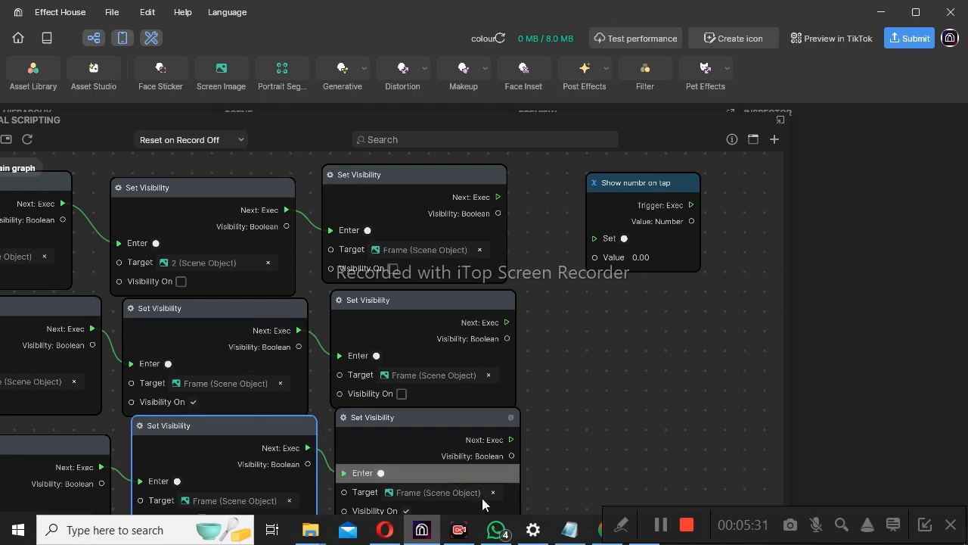
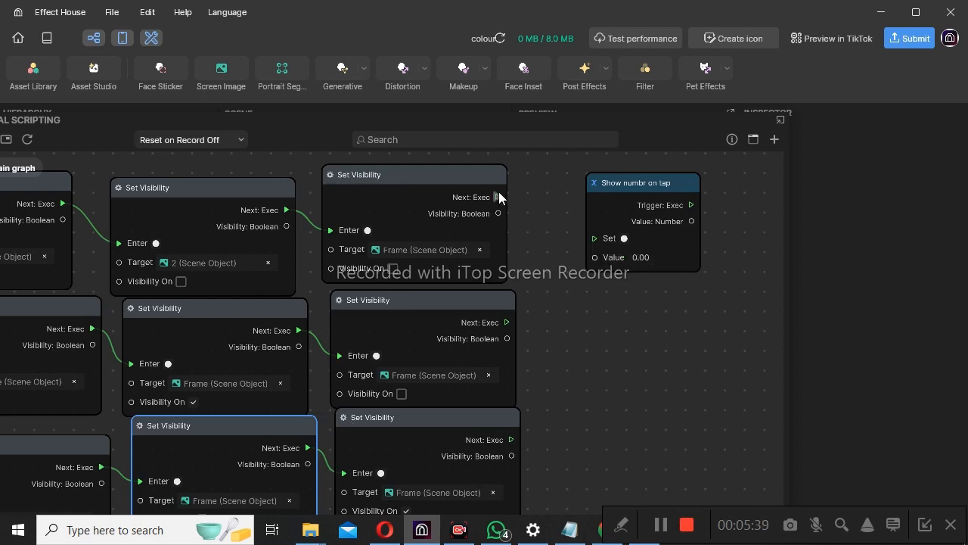
Connect Next of the top row's last Set Visibility node to Set on Show numbr on tap and set its value to 1.
left_click_drag(499, 197, 597, 238)
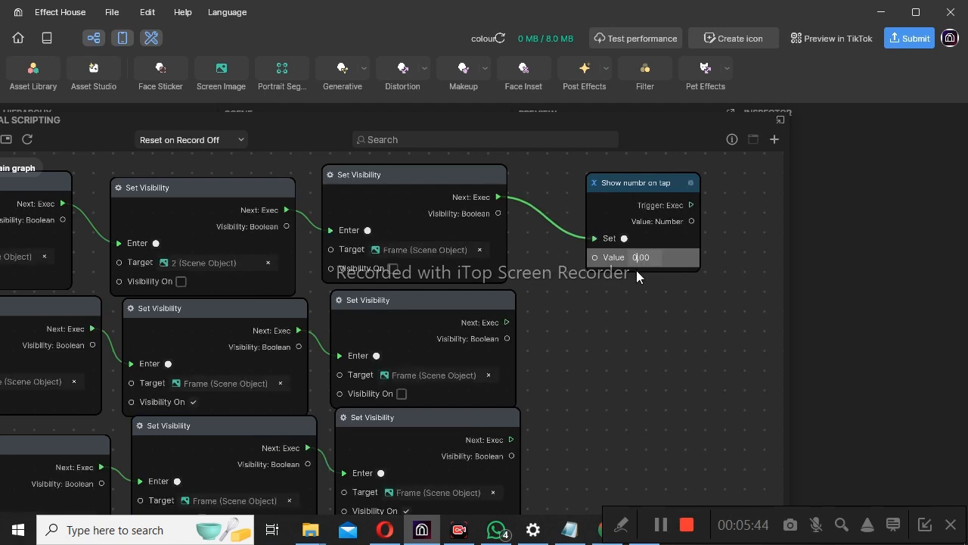
type("1")
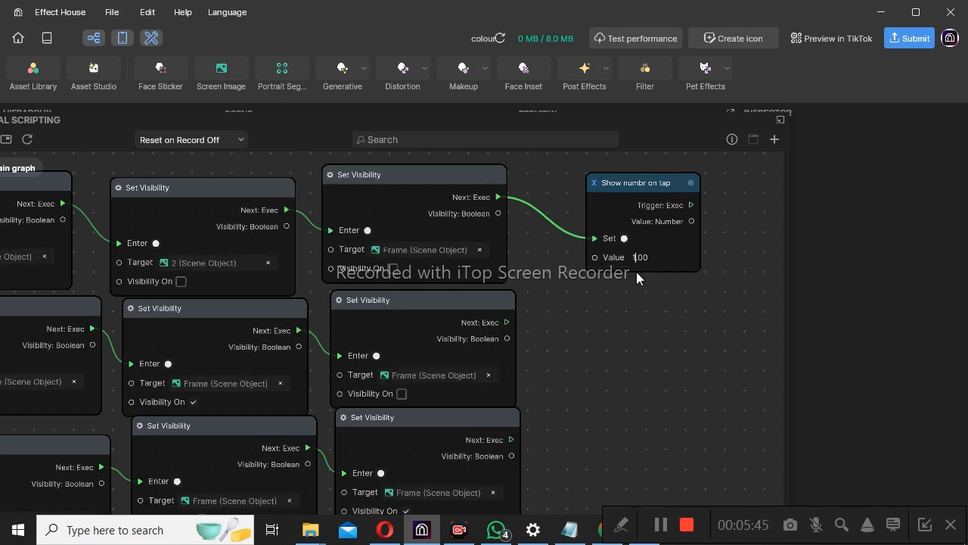
Duplicate the Show numbr on tap node below the original, connect the middle row's last Next output to its Set, and set its value to 2.
left_click(640, 181)
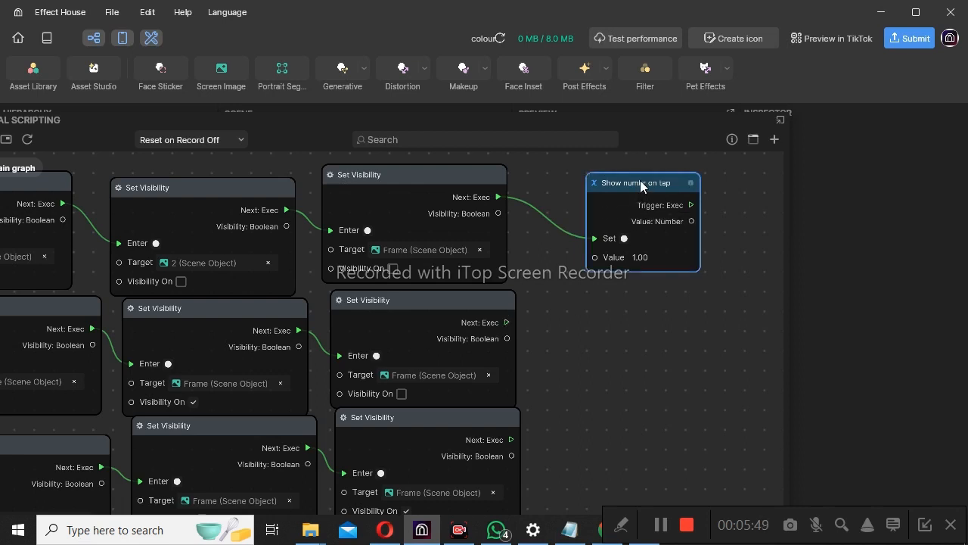
key("ctrl+v")
left_click_drag(673, 196, 631, 293)
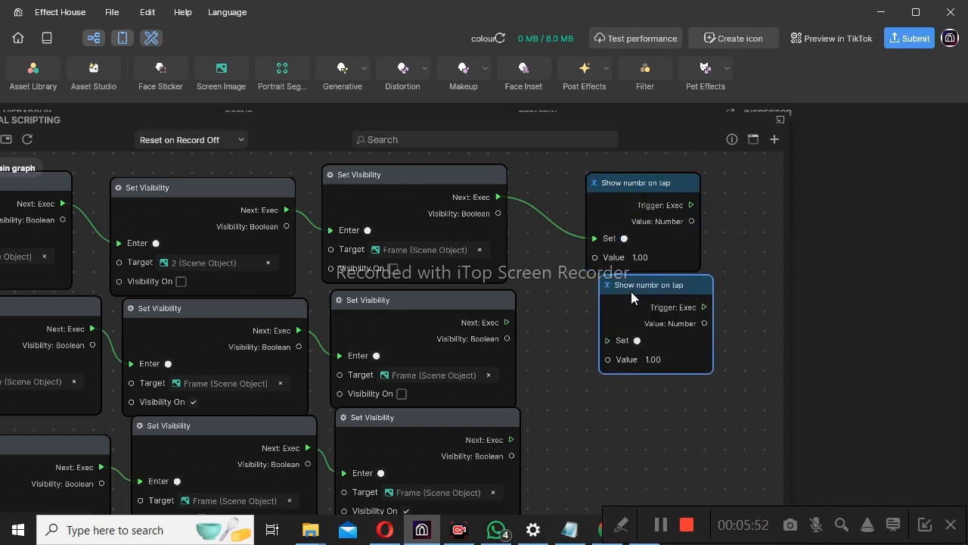
left_click_drag(507, 322, 610, 348)
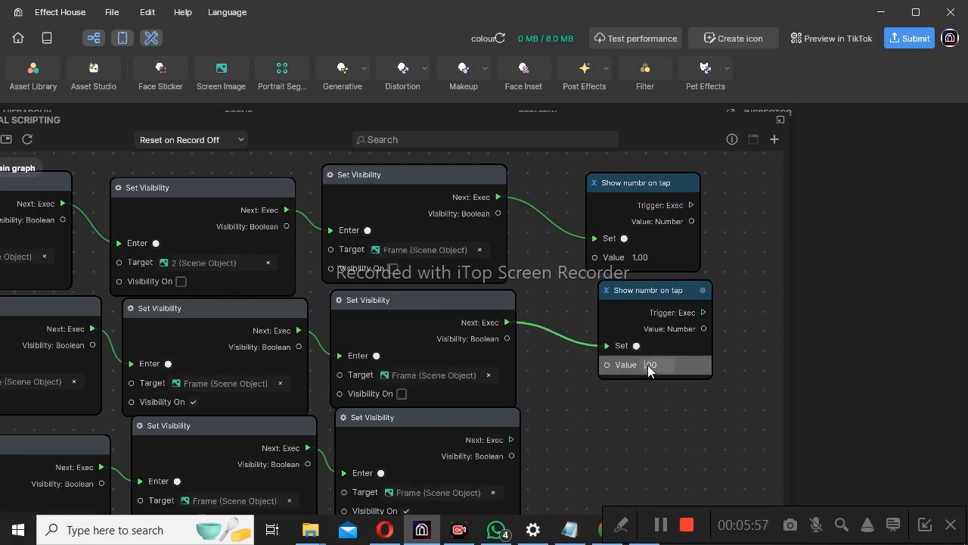
type("2")
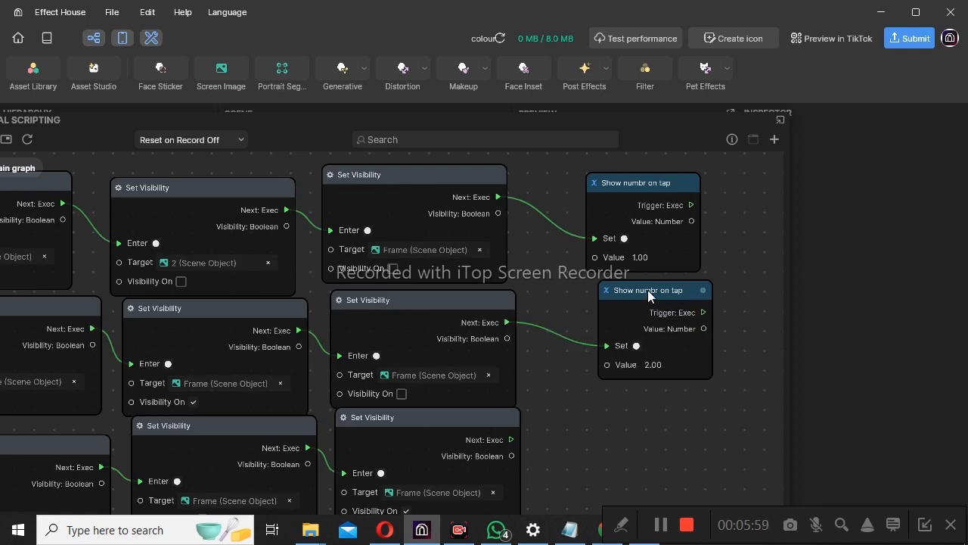
Duplicate the second Show numbr on tap node beneath it, connect the bottom row's last Next output to its Set, and set its value to 3.
left_click(648, 294)
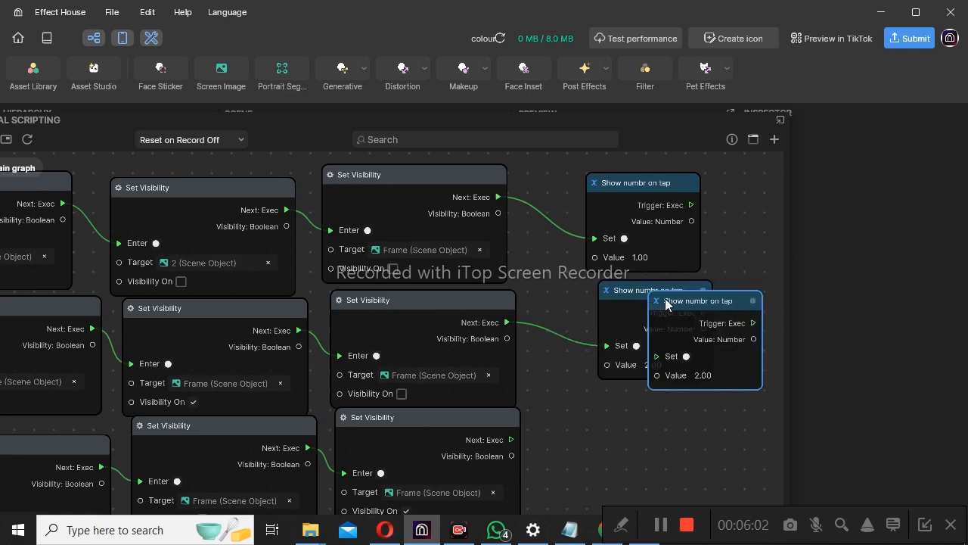
key("ctrl+c")
key("ctrl+v")
left_click_drag(643, 348, 589, 410)
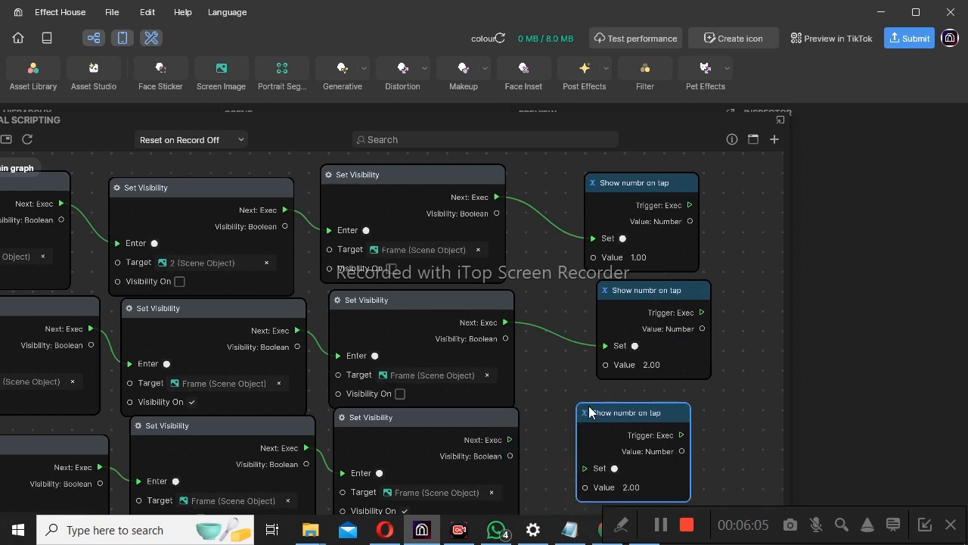
left_click_drag(511, 439, 584, 468)
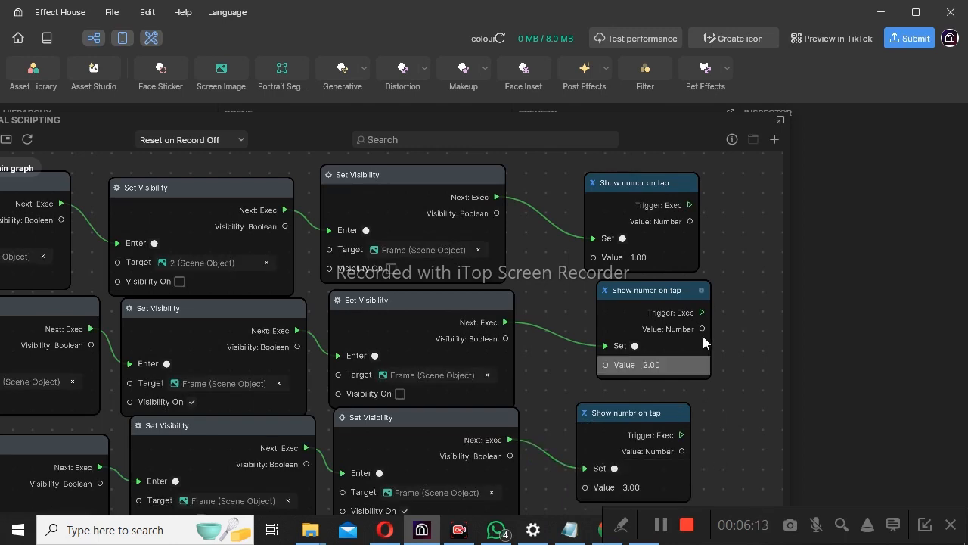
scroll(612, 265, "down", 2)
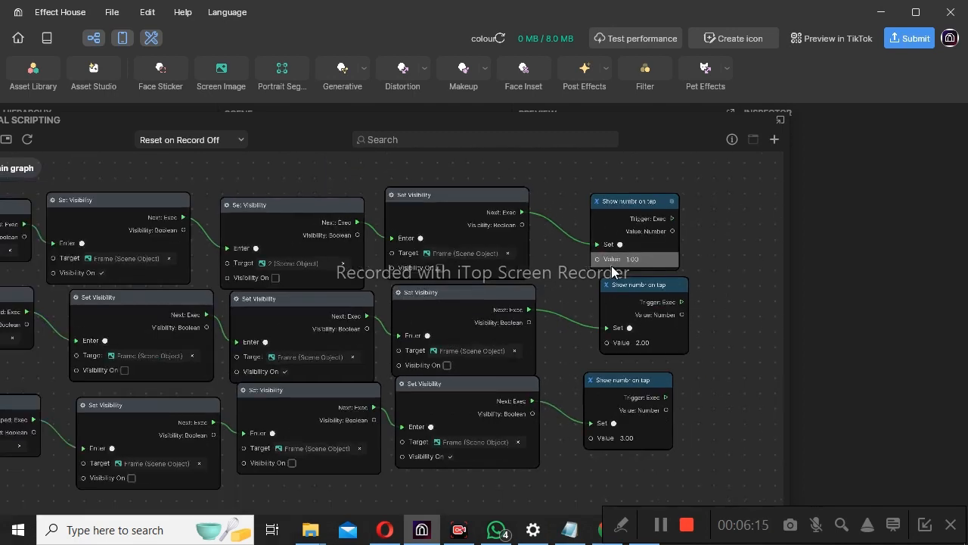
scroll(429, 233, "down", 5)
scroll(257, 230, "up", 3)
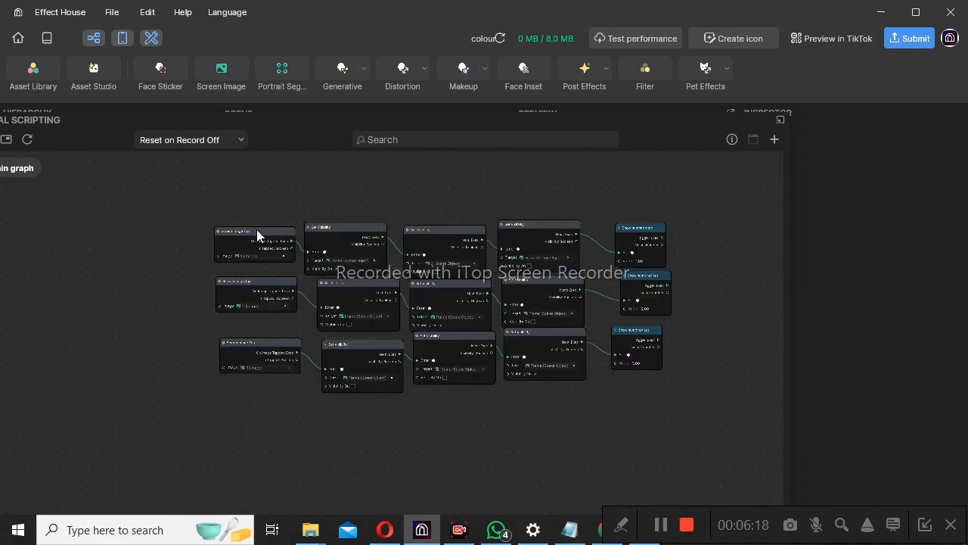
Duplicate the Screen Image Tap node for image 1 and place the copy above the top row.
left_click(251, 232)
key("ctrl+d")
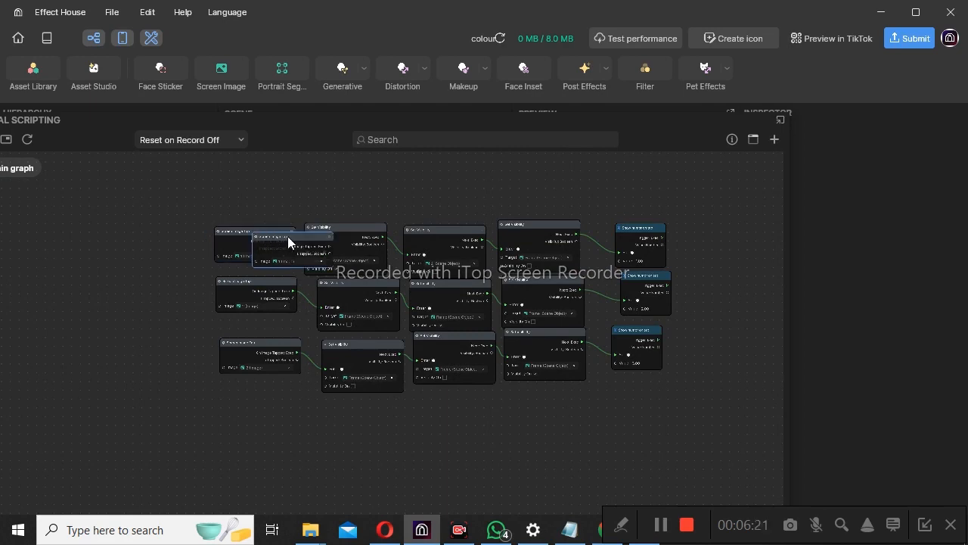
left_click_drag(287, 236, 313, 175)
scroll(324, 184, "up", 2)
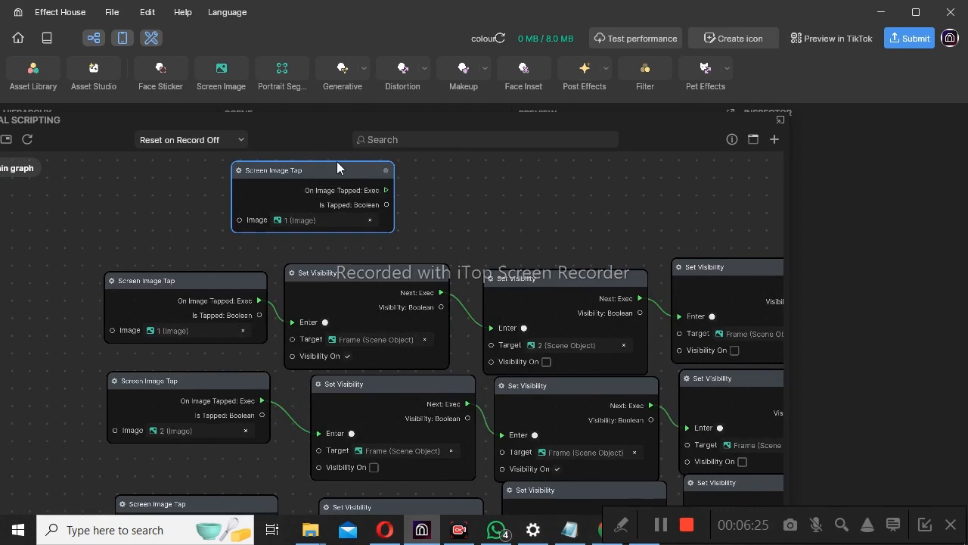
left_click_drag(337, 165, 274, 167)
scroll(524, 249, "down", 2)
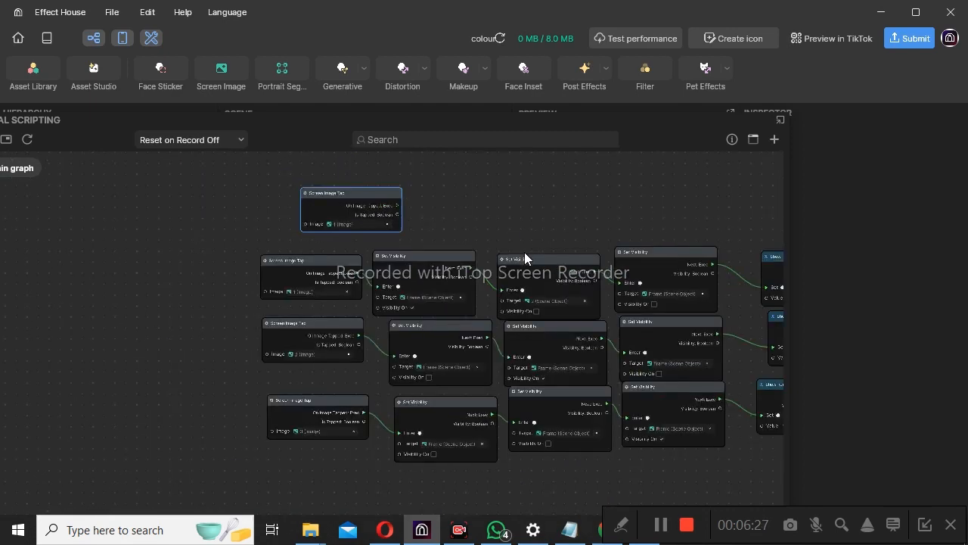
Select all nodes in the graph and move them left together to free space on the right.
scroll(699, 264, "down", 1)
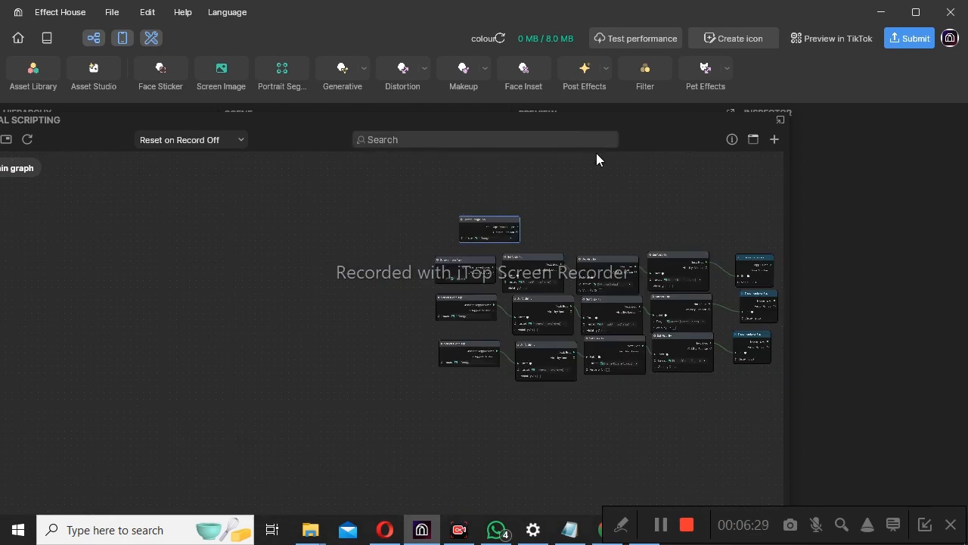
left_click_drag(312, 168, 781, 470)
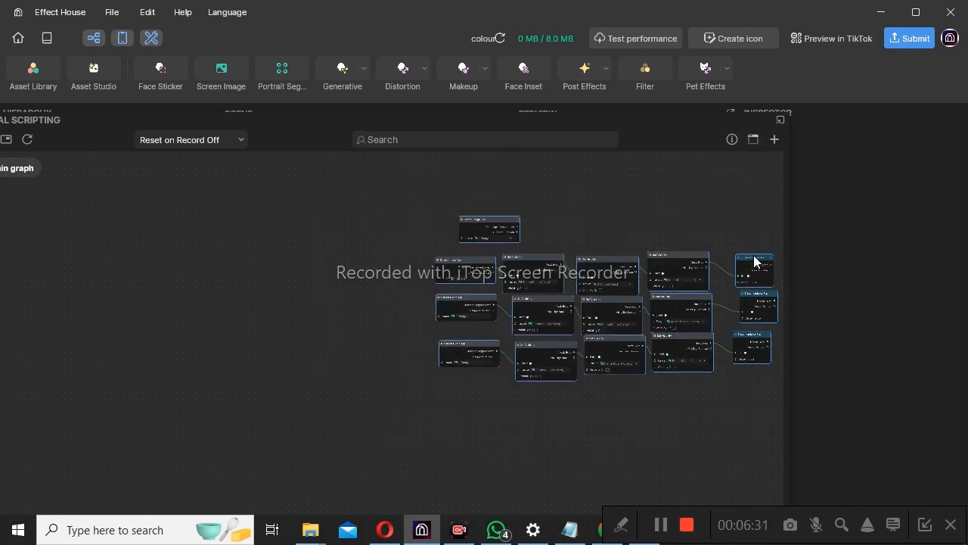
left_click_drag(755, 261, 423, 290)
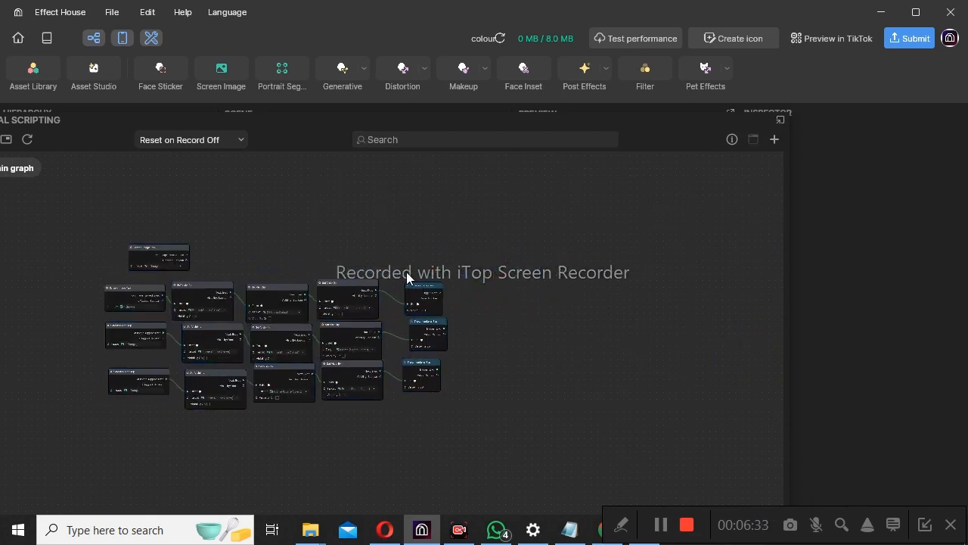
Select the txt object and reduce its text size to 203.
scroll(355, 215, "up", 2)
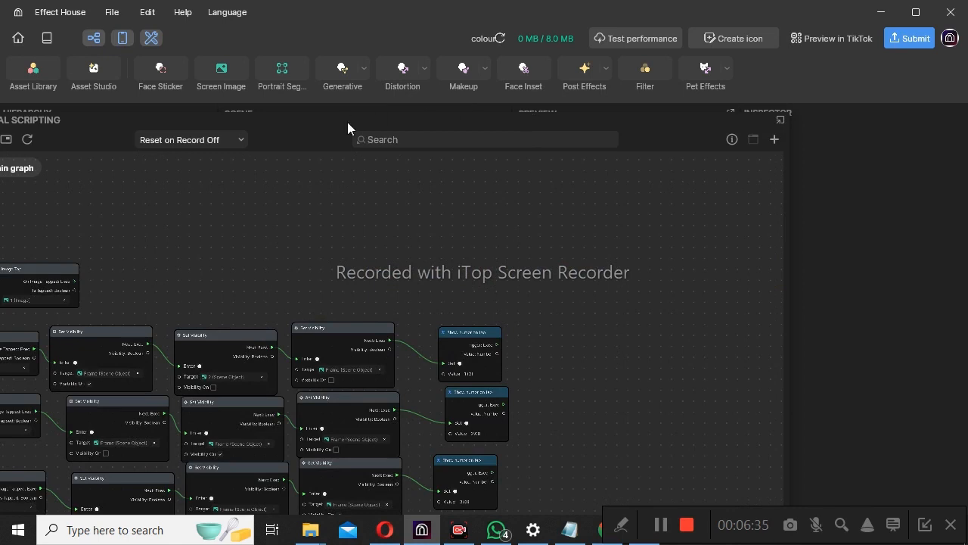
left_click_drag(327, 127, 589, 214)
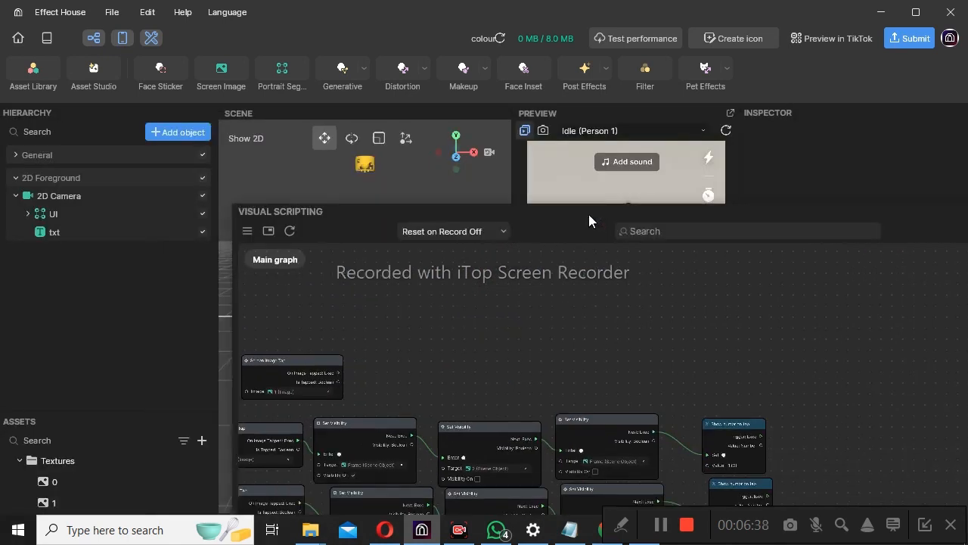
left_click(72, 232)
left_click_drag(561, 216, 242, 144)
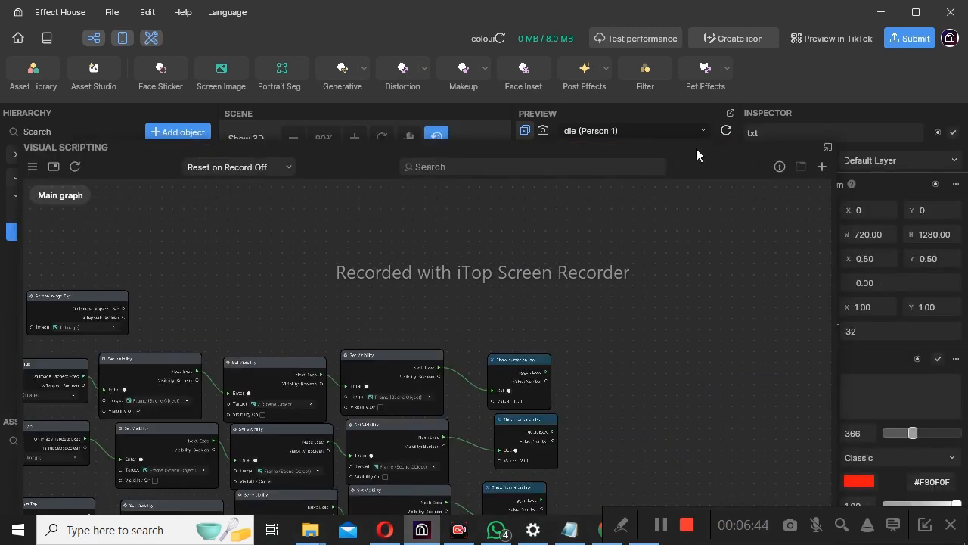
left_click_drag(661, 145, 621, 141)
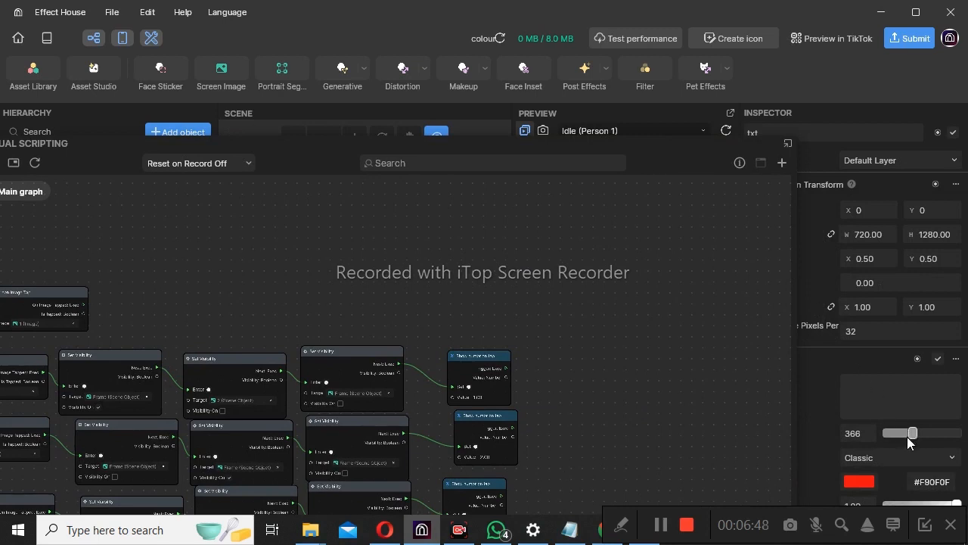
left_click_drag(907, 437, 899, 434)
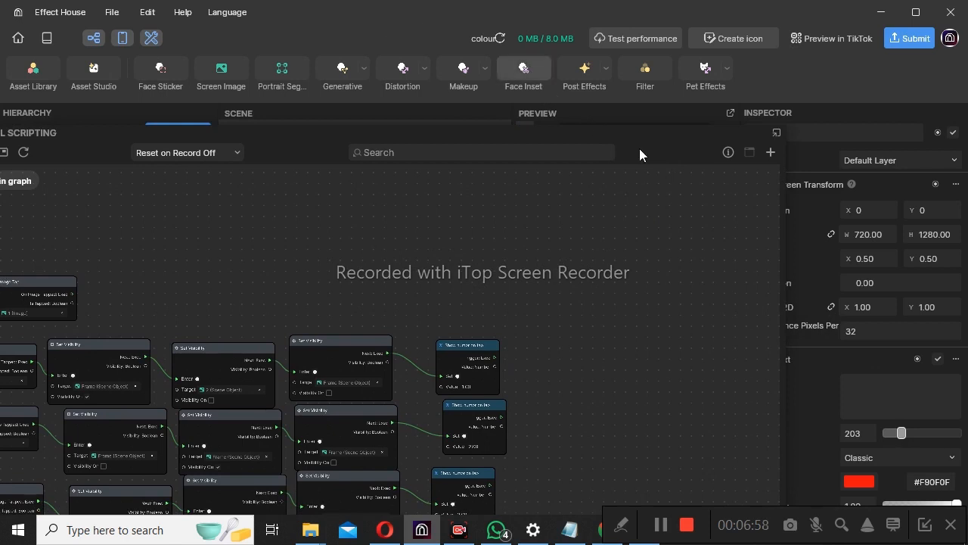
Add a Set Text node for the txt object's text and place it above the Show numbr on tap nodes.
left_click_drag(634, 132, 519, 52)
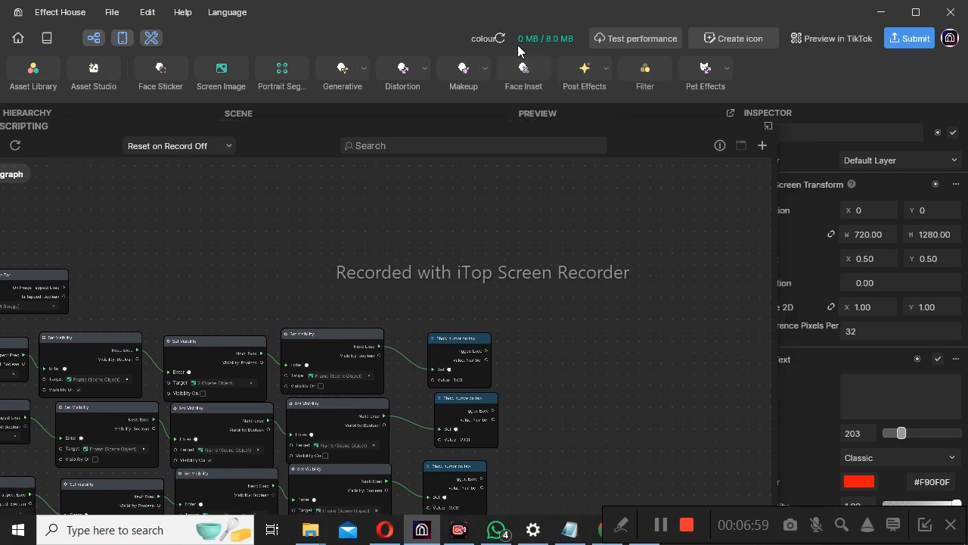
left_click(750, 383)
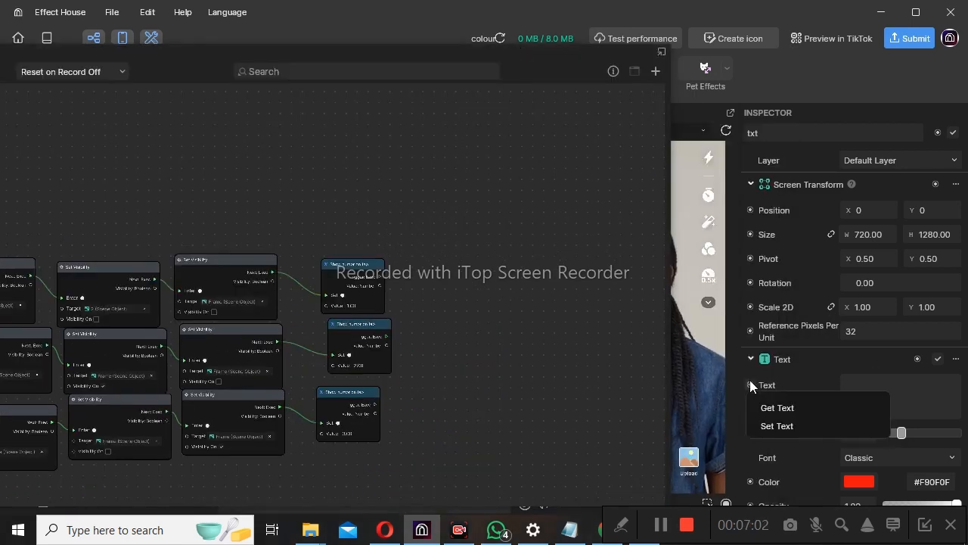
left_click(786, 428)
left_click_drag(319, 308, 352, 147)
left_click_drag(373, 55, 596, 56)
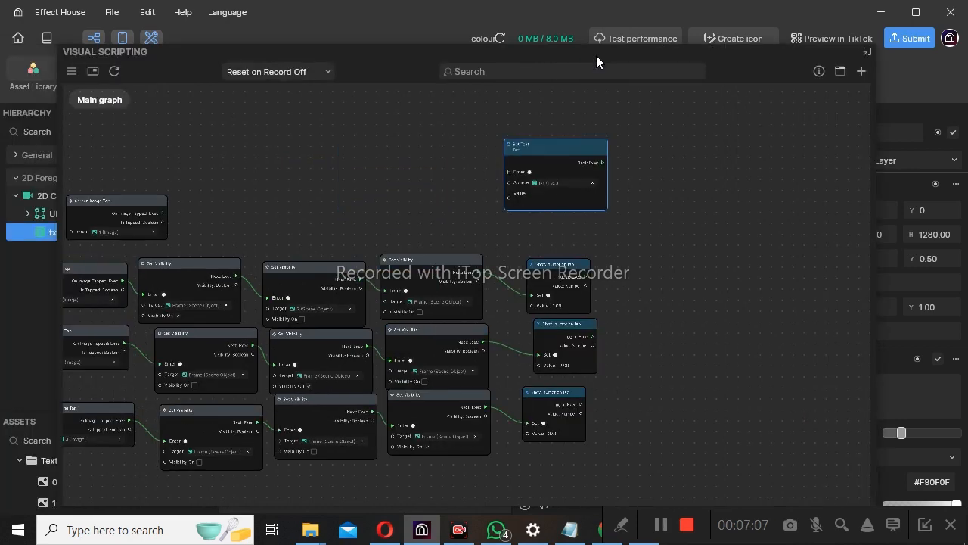
Duplicate the top row's Show numbr on tap node, keep the connected original beside its Set Visibility node, and place the copy left of Set Text.
scroll(537, 299, "up", 1)
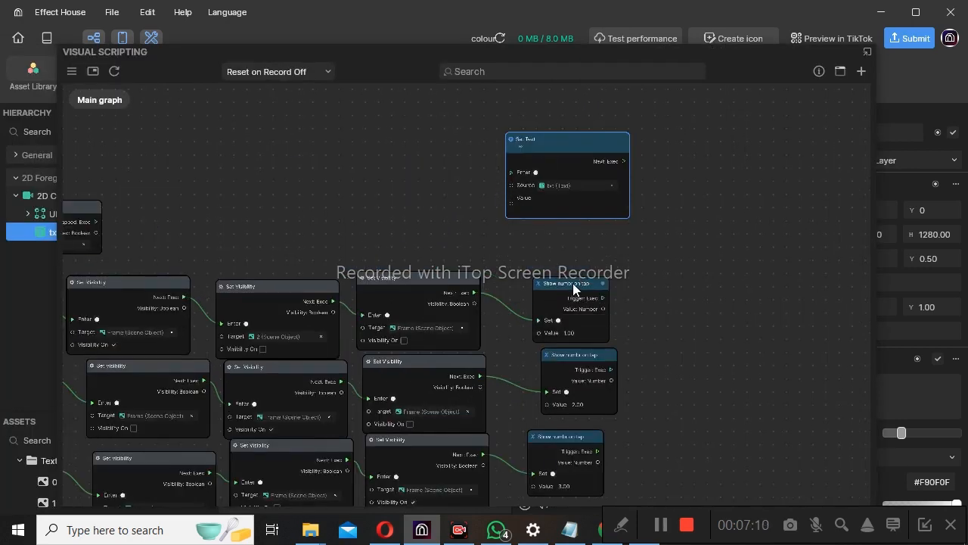
left_click(572, 283)
key("ctrl+d")
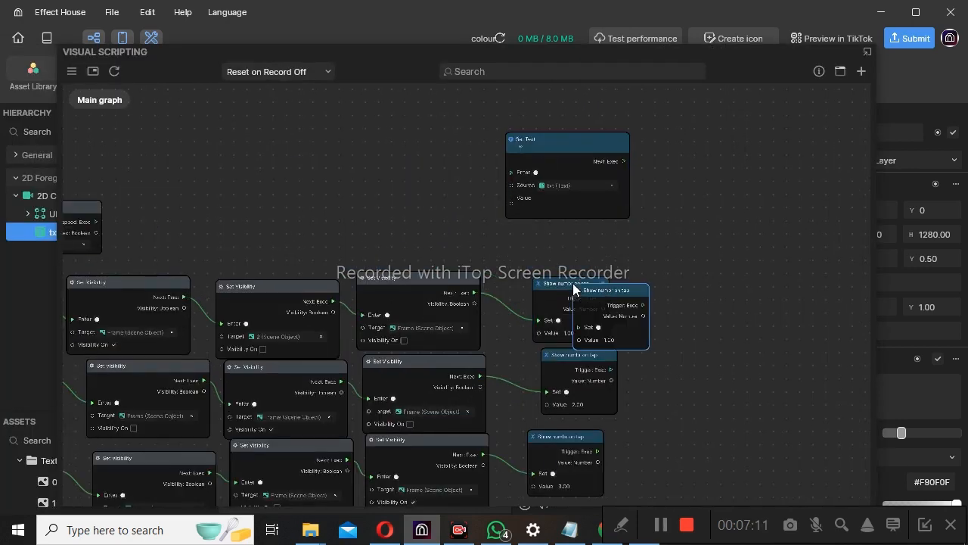
left_click_drag(573, 283, 357, 138)
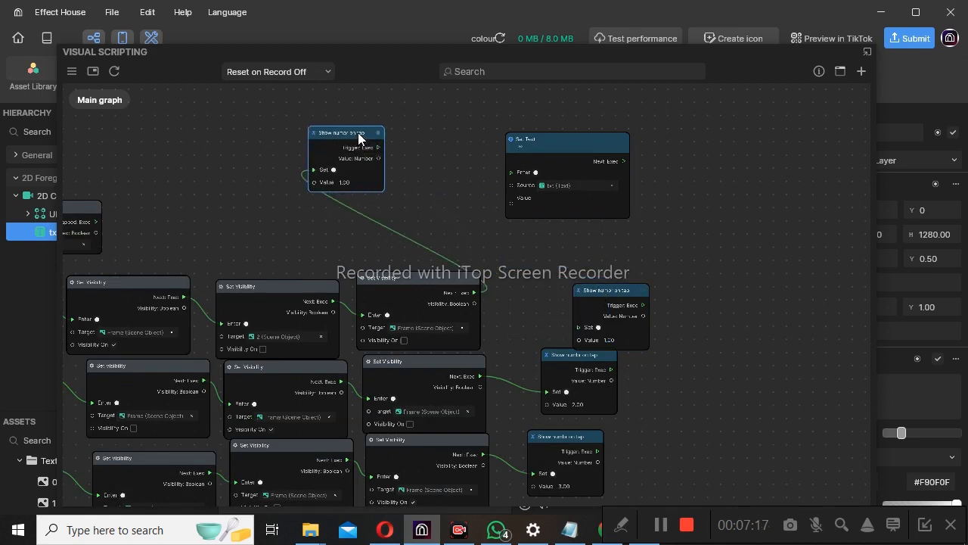
left_click_drag(355, 141, 527, 294)
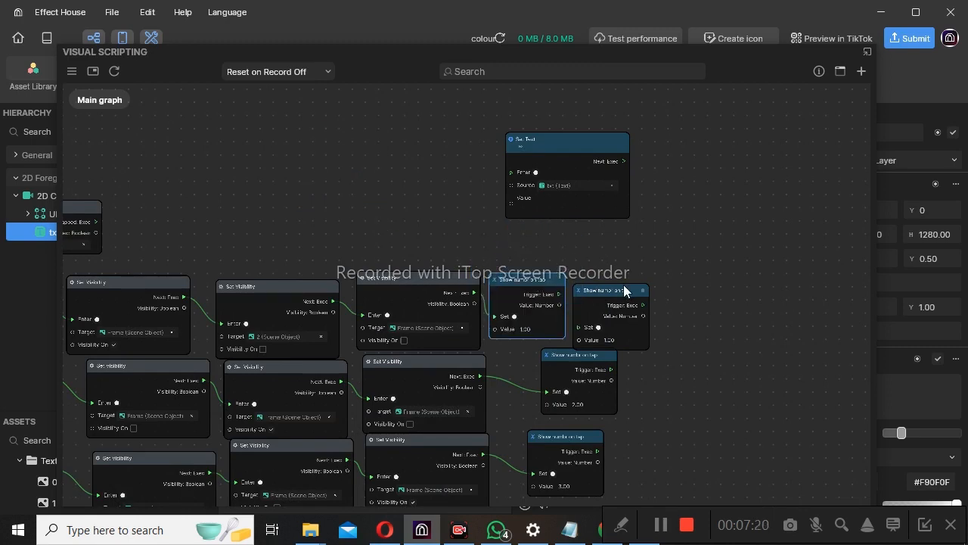
left_click_drag(624, 285, 521, 179)
left_click_drag(469, 141, 356, 144)
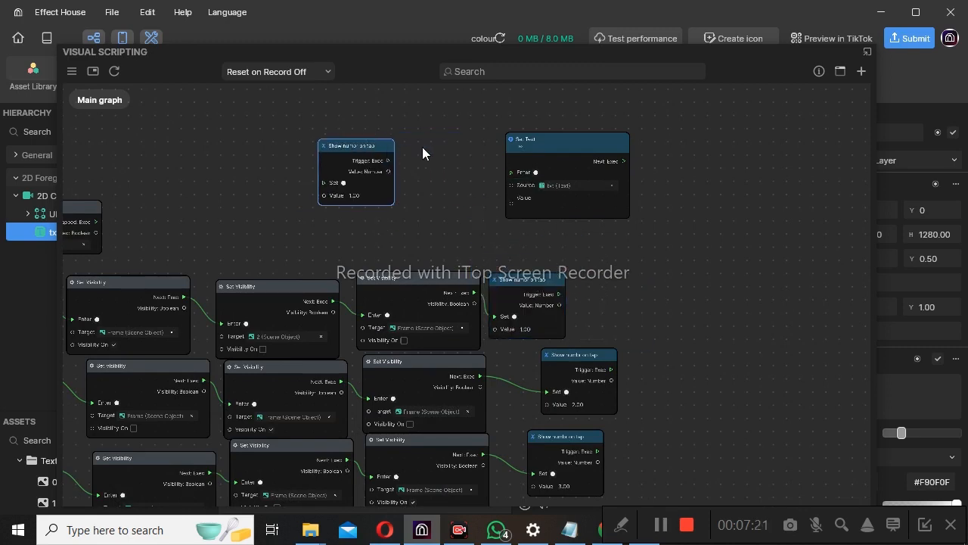
Connect the unlinked Show numbr on tap's Trigger to Set Text's Enter and its Value to Set Text's Value through a Number Data Convert node.
scroll(422, 147, "up", 4)
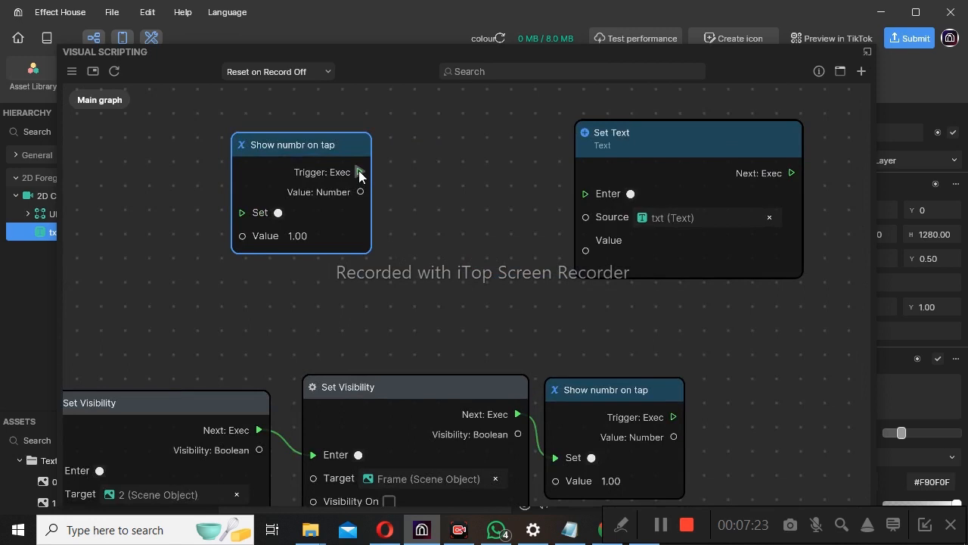
left_click_drag(360, 173, 584, 193)
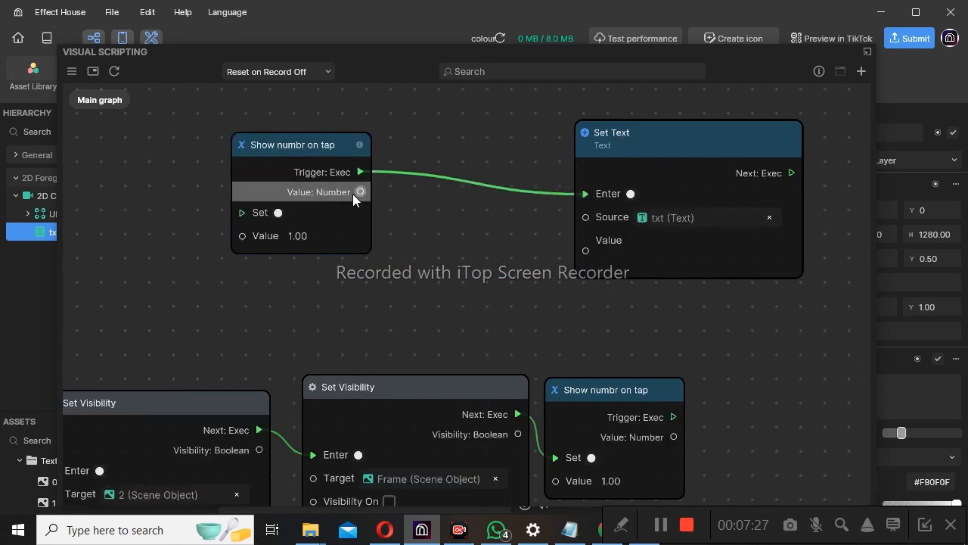
left_click_drag(363, 191, 451, 295)
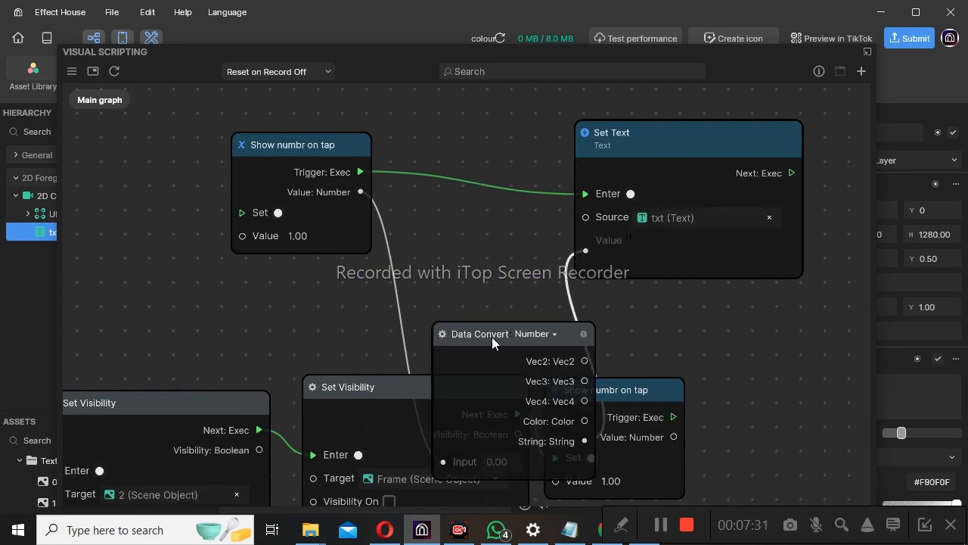
left_click_drag(492, 342, 444, 226)
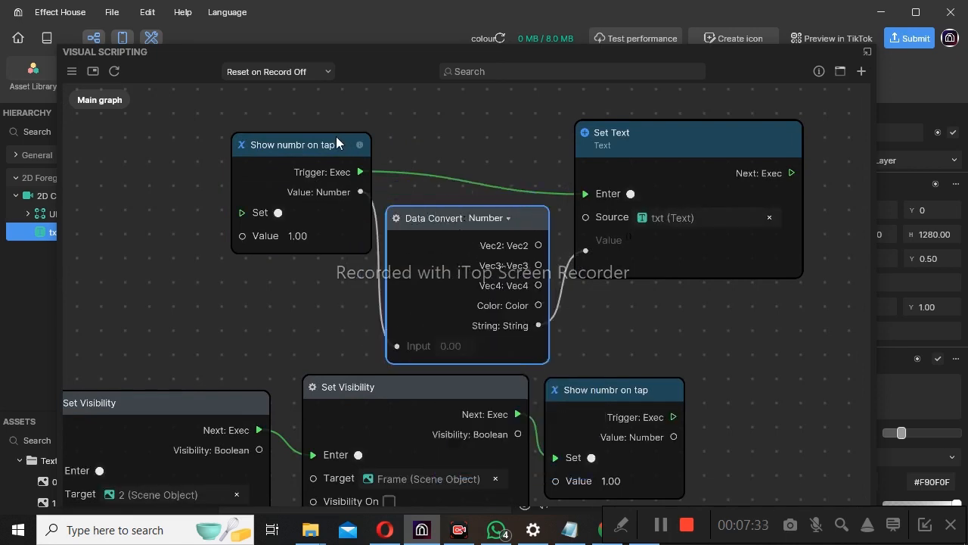
left_click_drag(337, 143, 299, 145)
left_click_drag(484, 218, 426, 200)
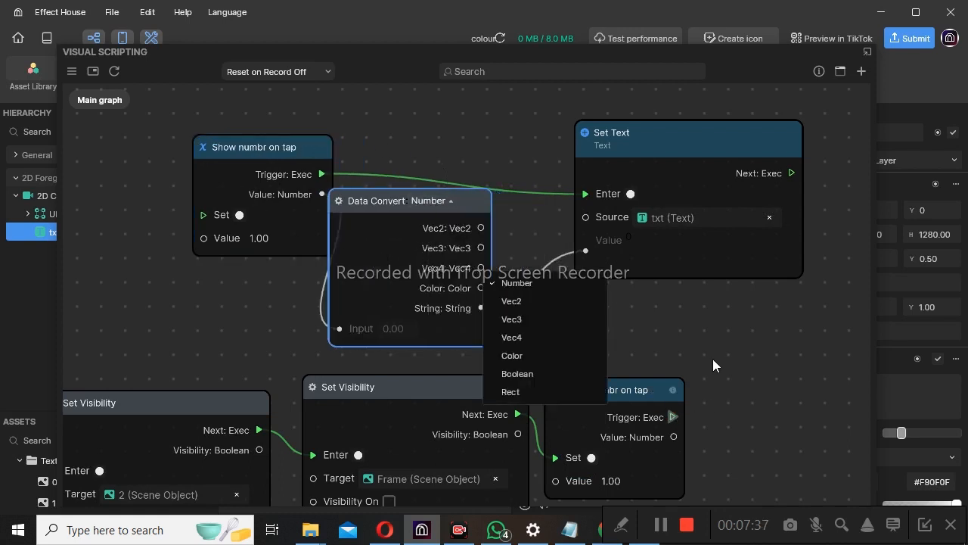
Connect the Trigger outputs of the three rows' Show numbr on tap nodes to Enter on Set Text.
left_click_drag(673, 417, 582, 196)
scroll(681, 401, "down", 3)
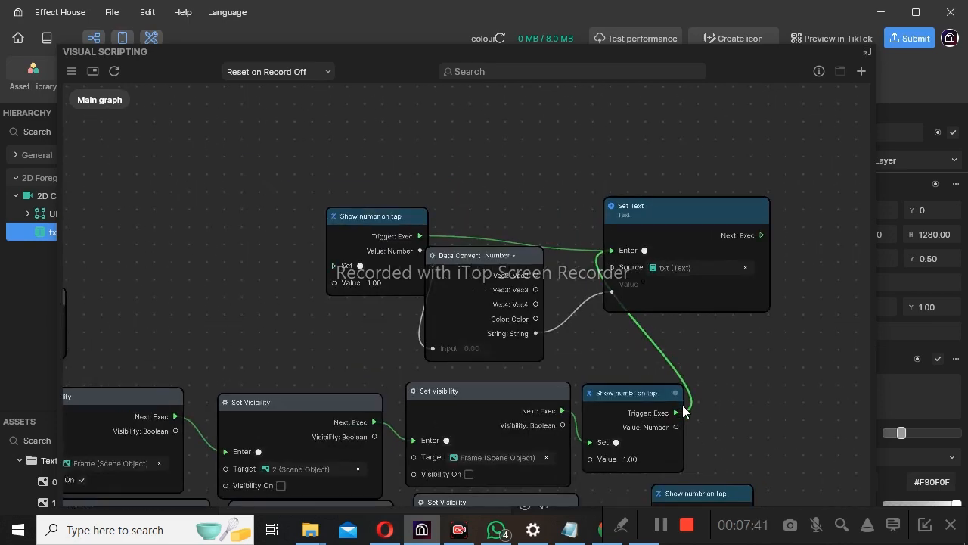
scroll(708, 462, "down", 3)
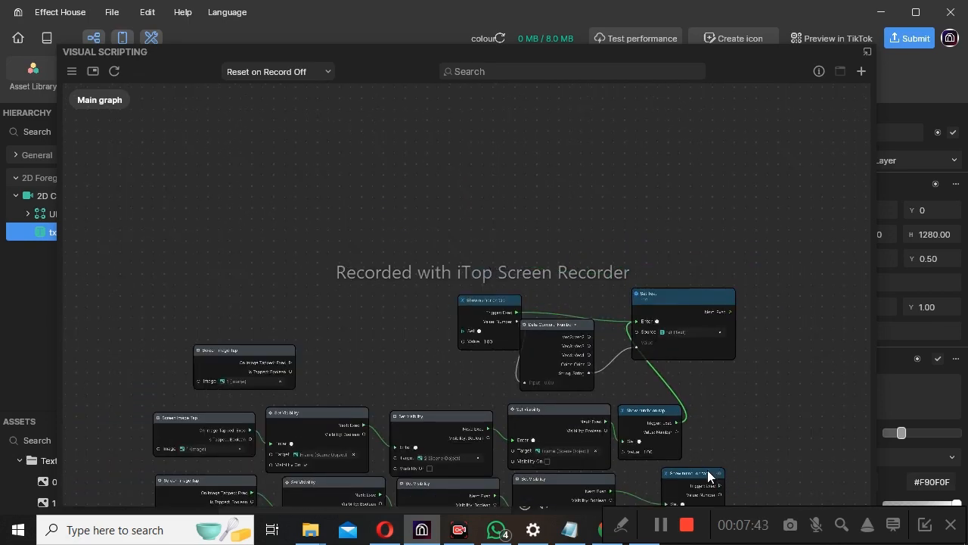
left_click_drag(720, 485, 636, 321)
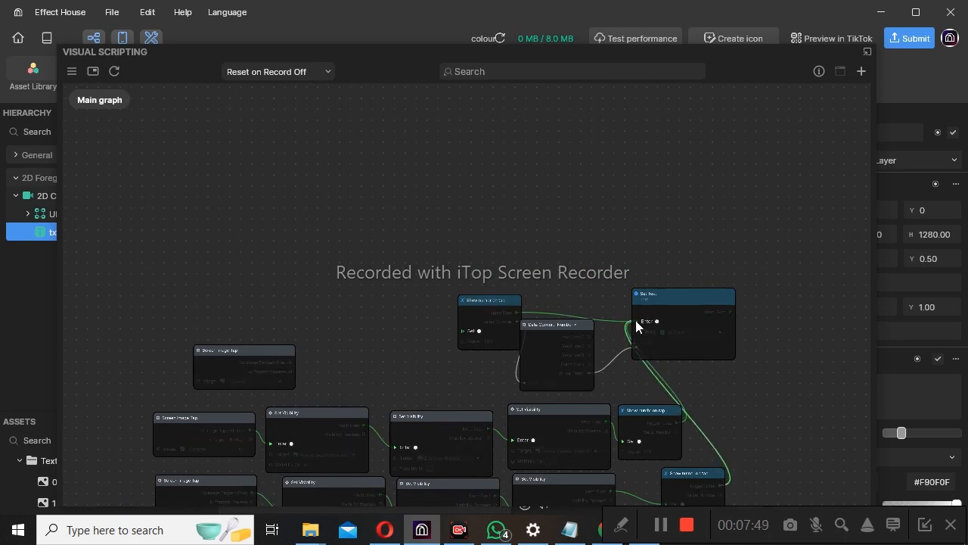
scroll(695, 382, "down", 2)
scroll(711, 483, "down", 2)
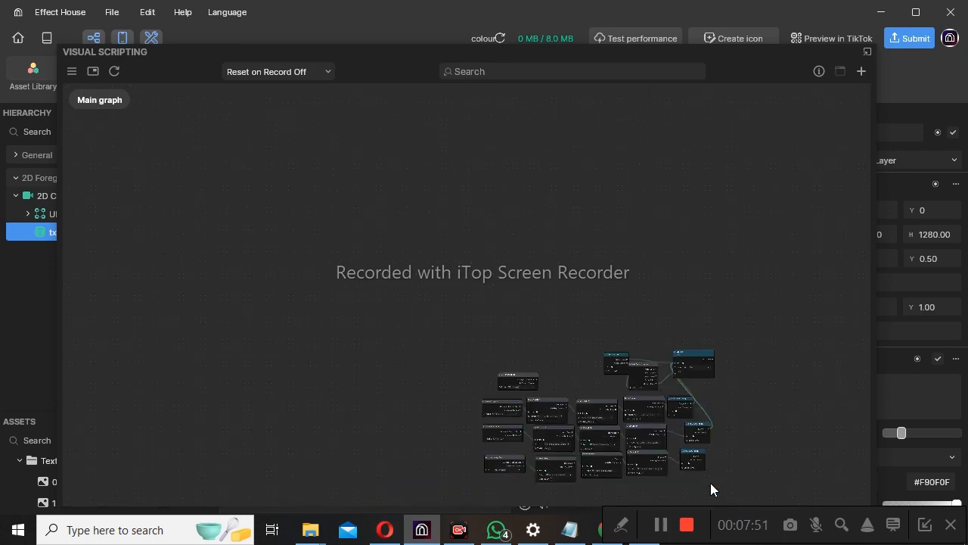
scroll(701, 464, "up", 5)
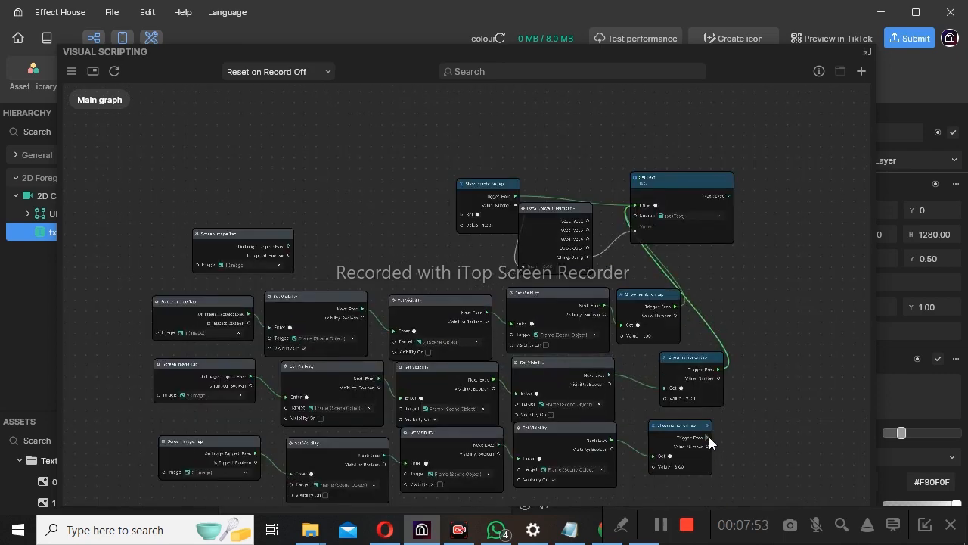
left_click_drag(707, 437, 631, 208)
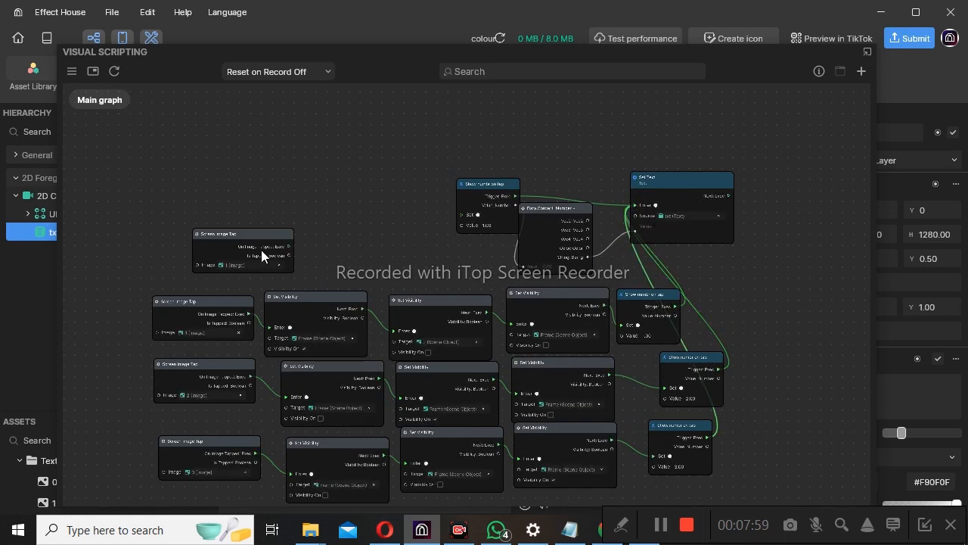
Test the effect in the preview by tapping the numbered images 2, 1 and 3 and checking the displayed text.
left_click_drag(261, 230, 457, 118)
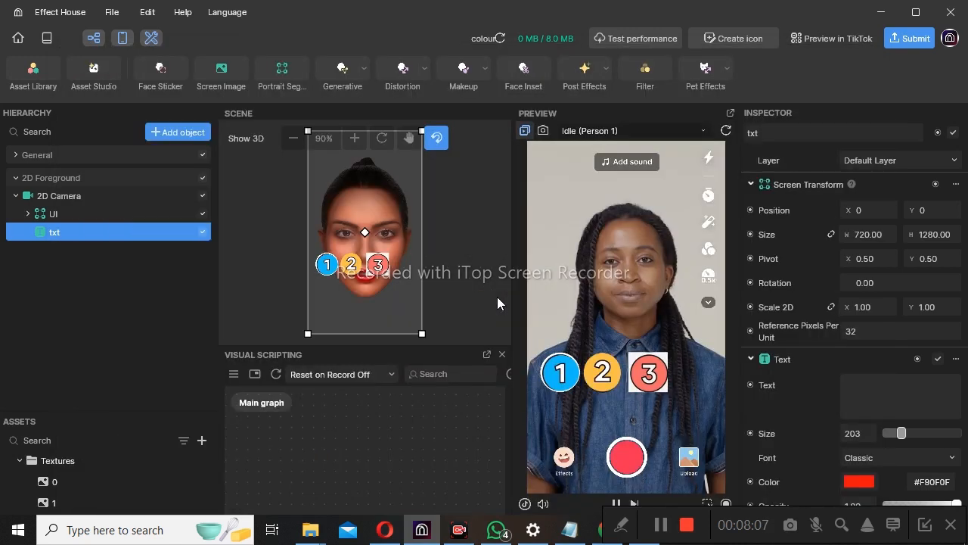
left_click(605, 381)
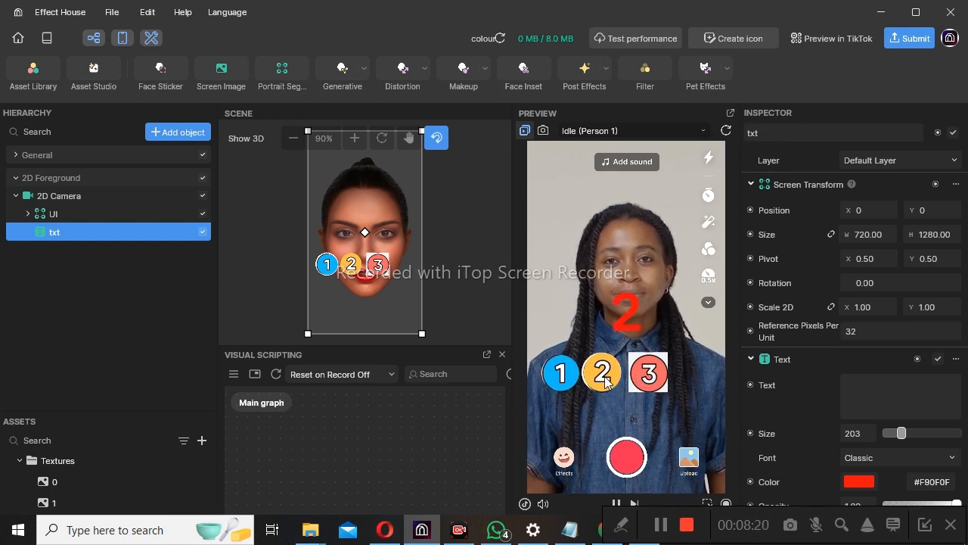
left_click(566, 374)
left_click(643, 372)
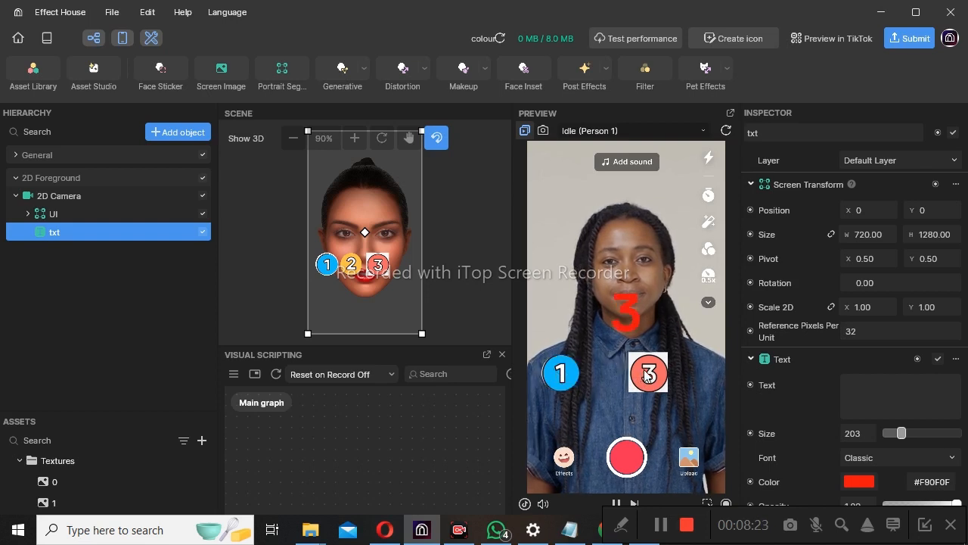
left_click(578, 374)
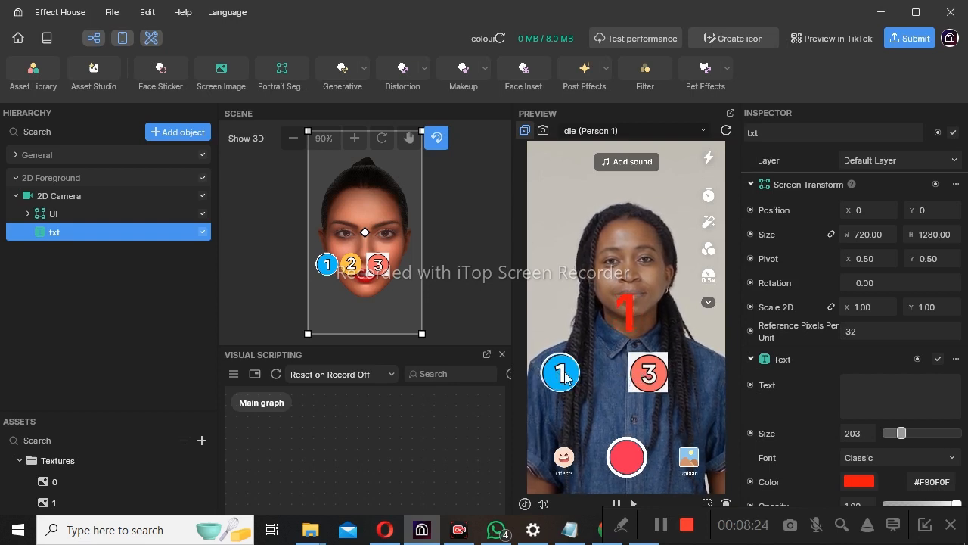
left_click(657, 382)
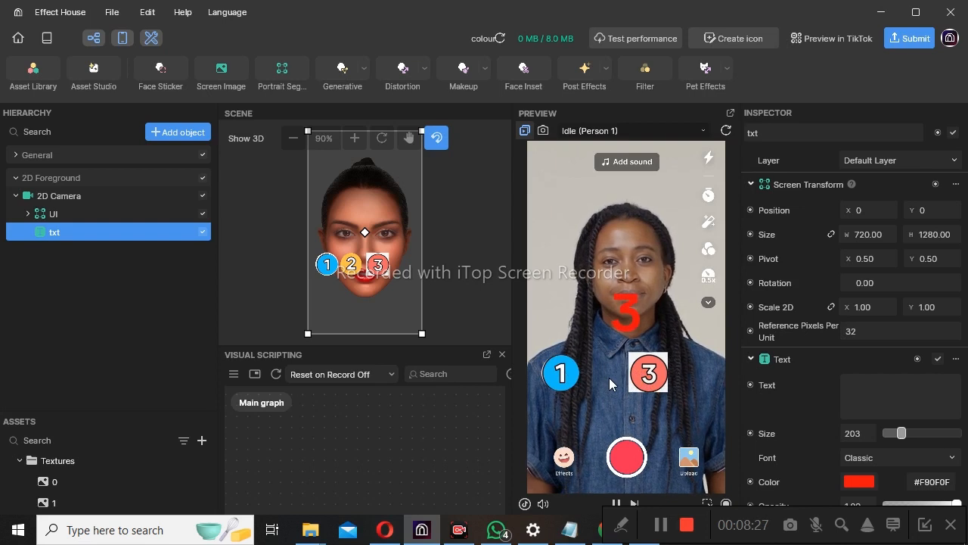
Enlarge the visual scripting graph and examine the three image-tap rows and their links to Set Text.
left_click(487, 357)
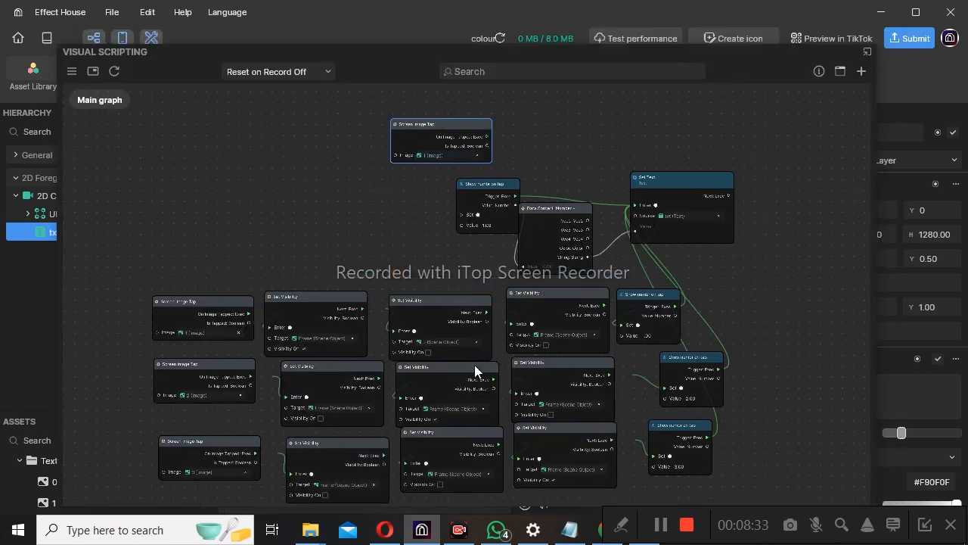
scroll(454, 418, "up", 2)
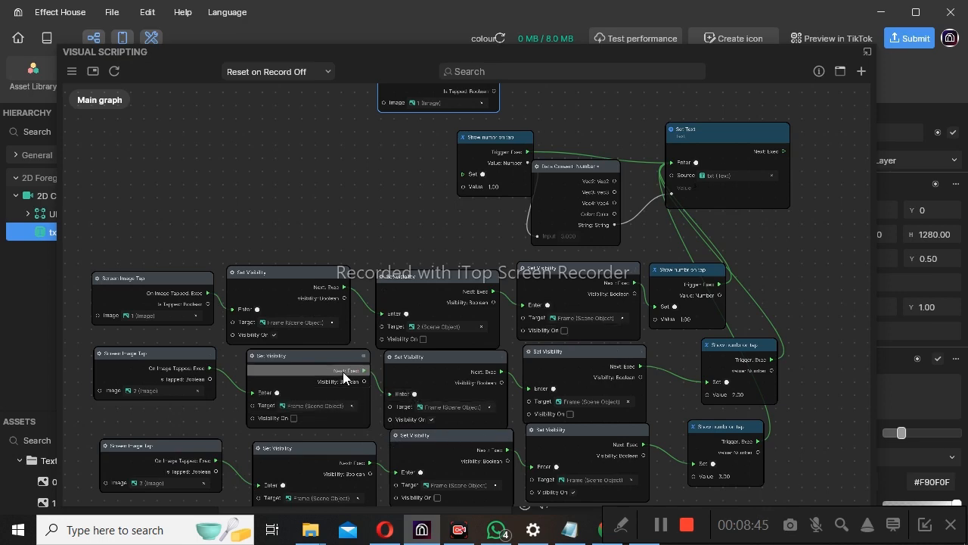
scroll(342, 371, "up", 1)
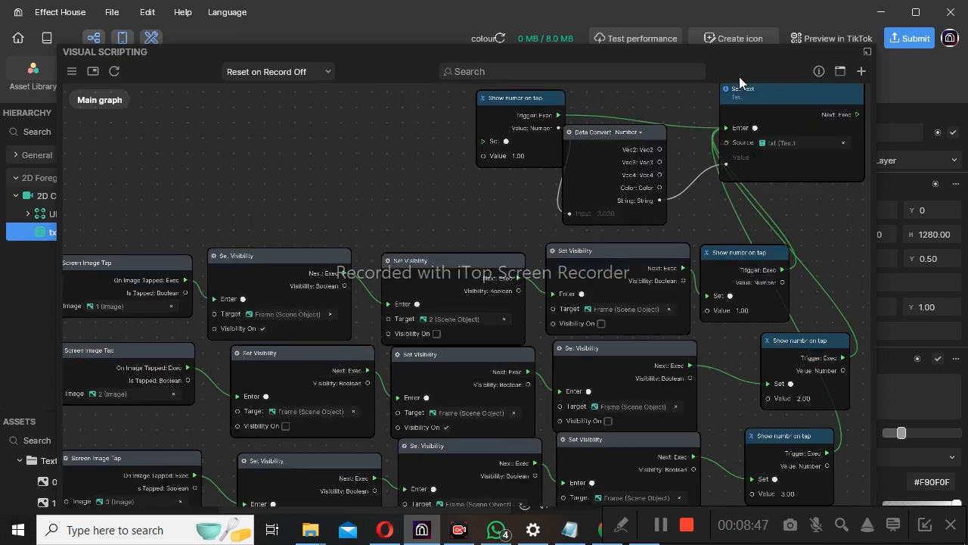
scroll(631, 180, "down", 2)
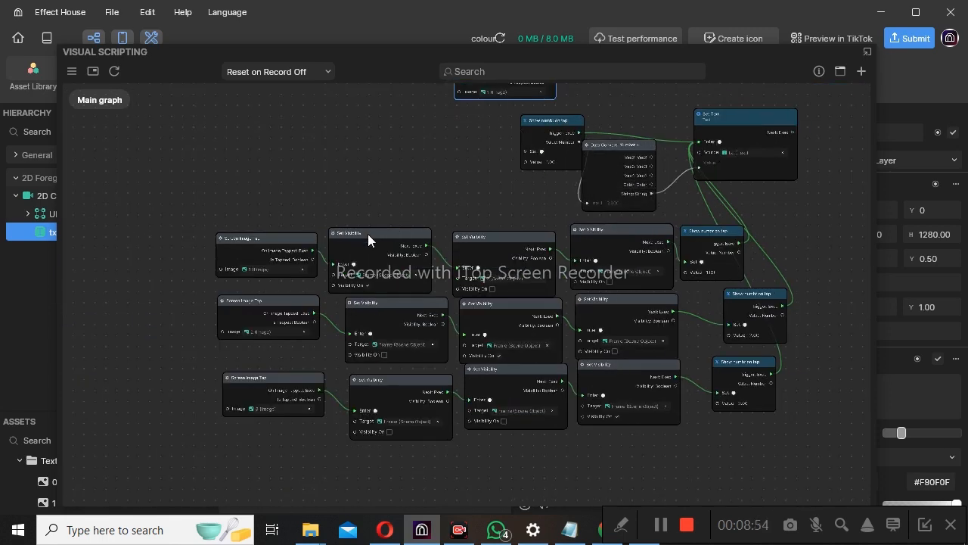
scroll(271, 246, "up", 5)
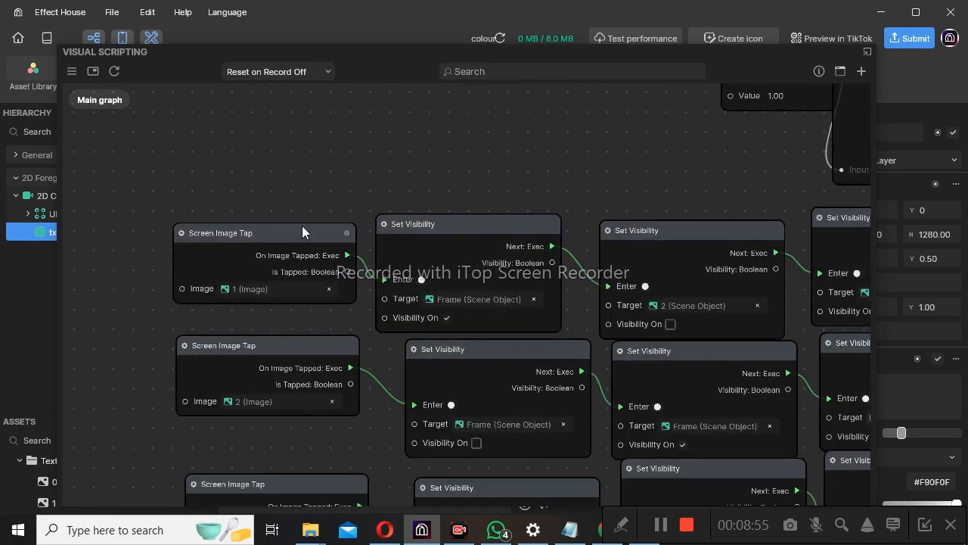
scroll(326, 228, "down", 6)
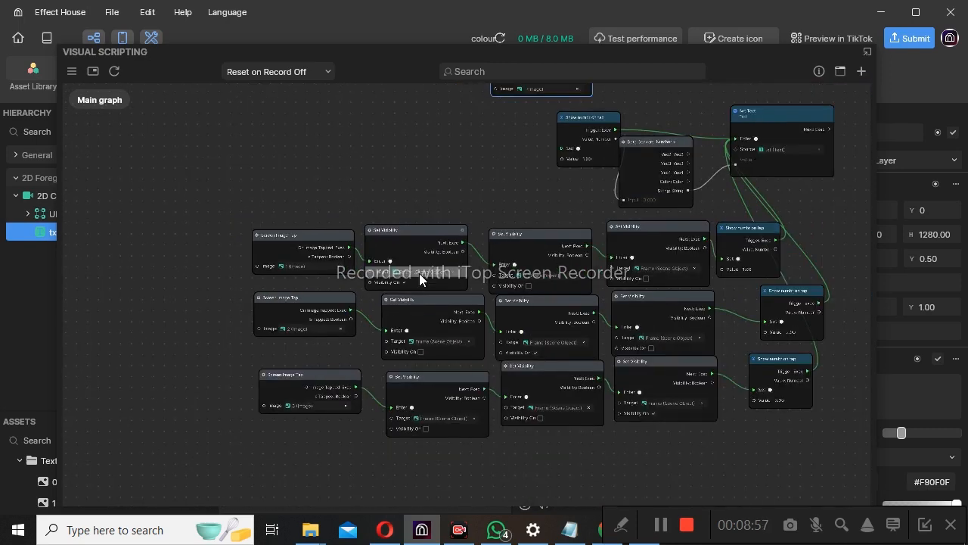
scroll(492, 251, "down", 2)
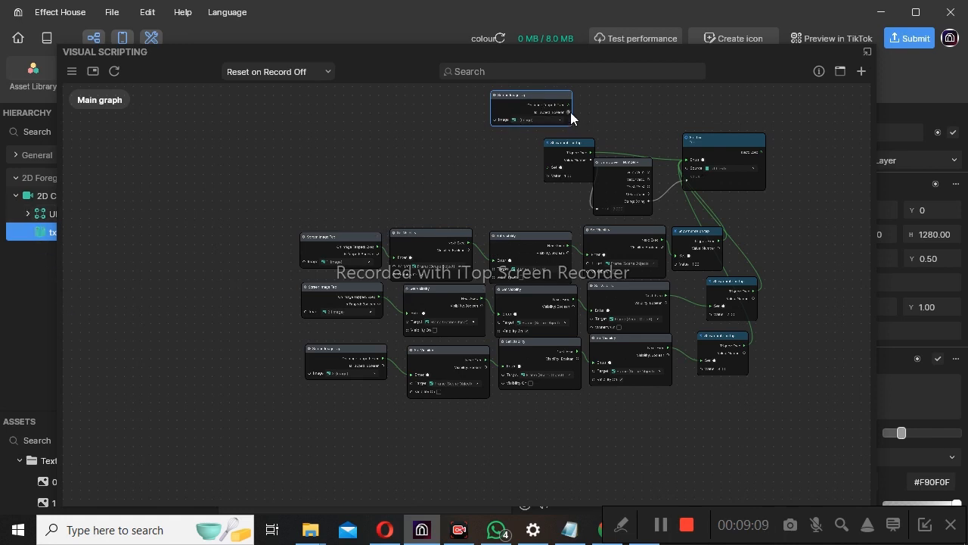
Connect the spare Screen Image Tap's On Image Tapped output to Set Text's Enter and test images 1 and 3 in the preview.
left_click_drag(663, 146, 685, 161)
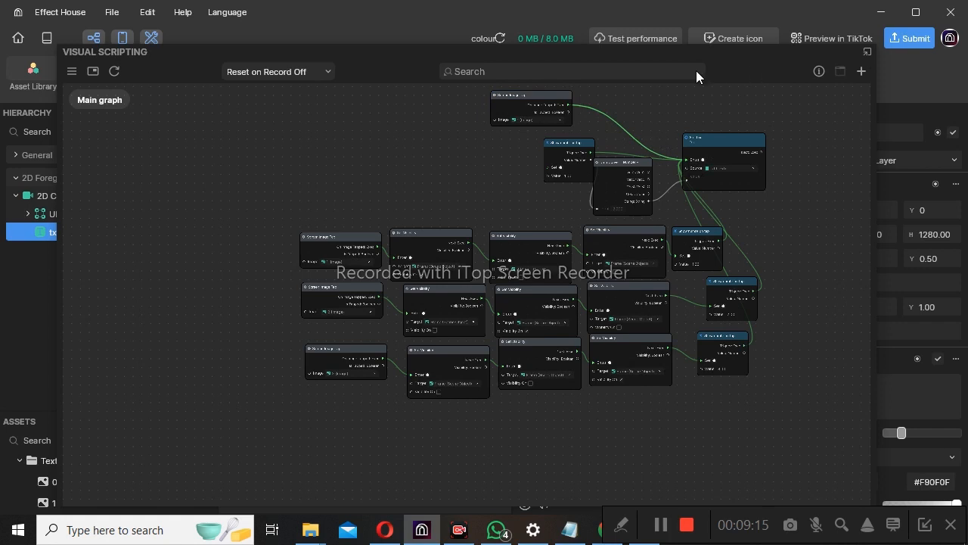
left_click_drag(756, 65, 473, 96)
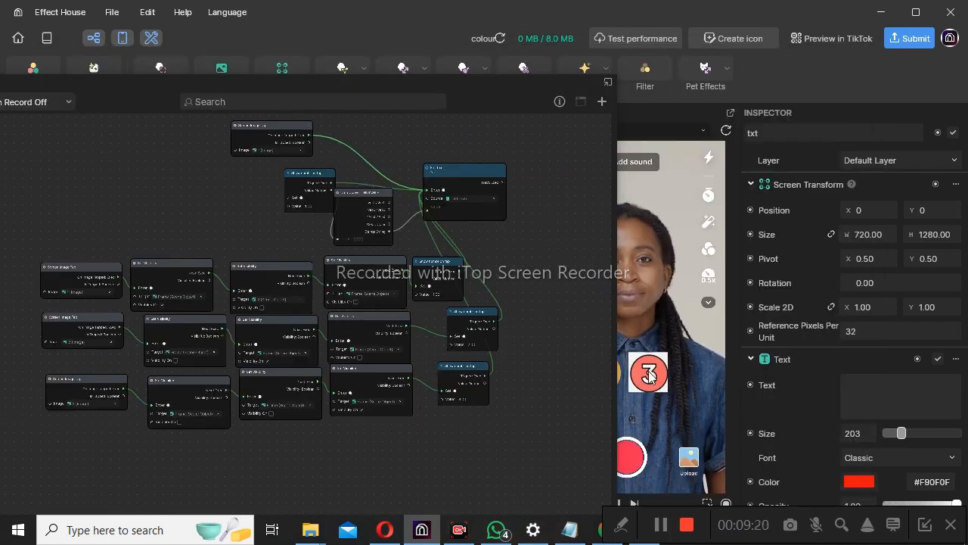
left_click_drag(433, 92, 313, 91)
left_click(561, 375)
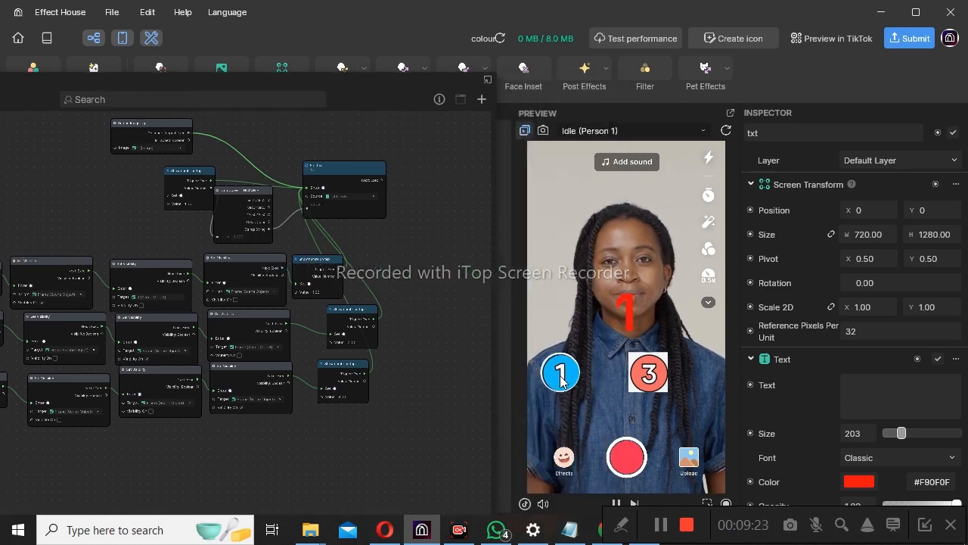
left_click(662, 377)
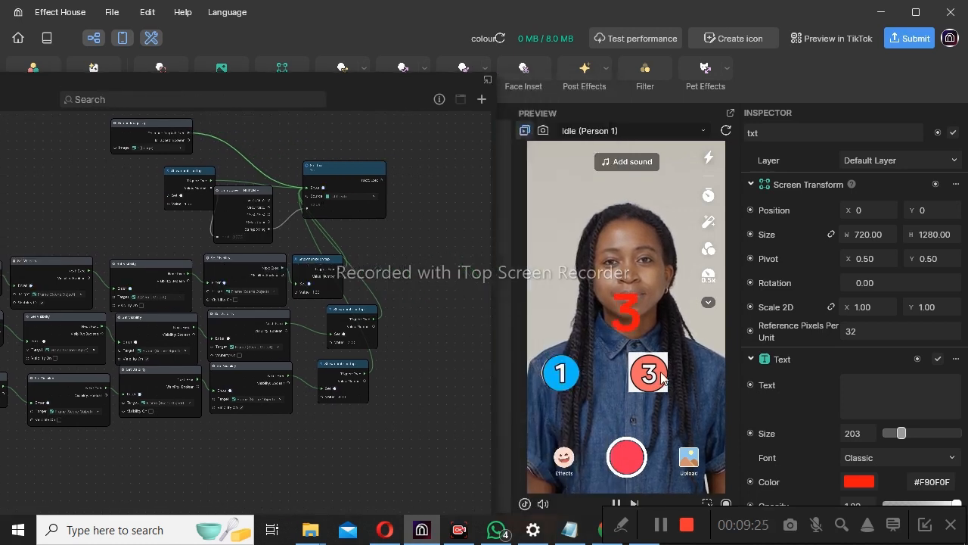
Delete the spare Screen Image Tap node above the rows and retest images 3 and 1 in the preview.
left_click(170, 131)
key("Delete")
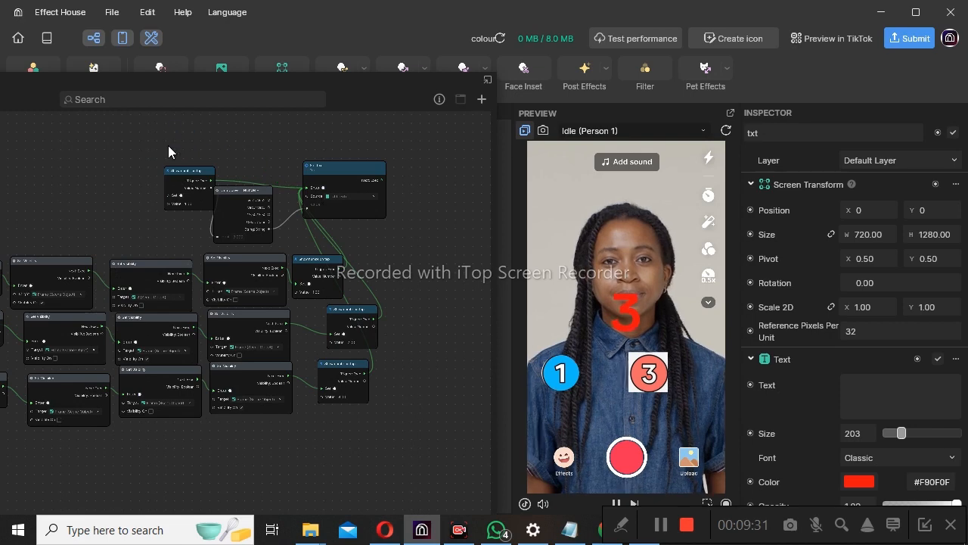
left_click(653, 371)
left_click(572, 372)
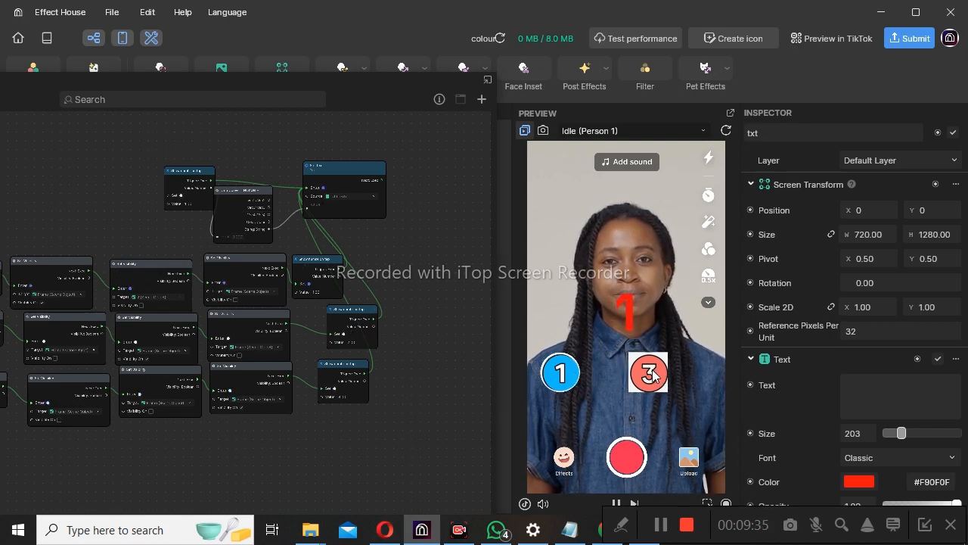
left_click(651, 373)
left_click(564, 373)
Set the Target of the middle row's second Set Visibility node to the Frame under Num 2.
scroll(223, 302, "up", 5)
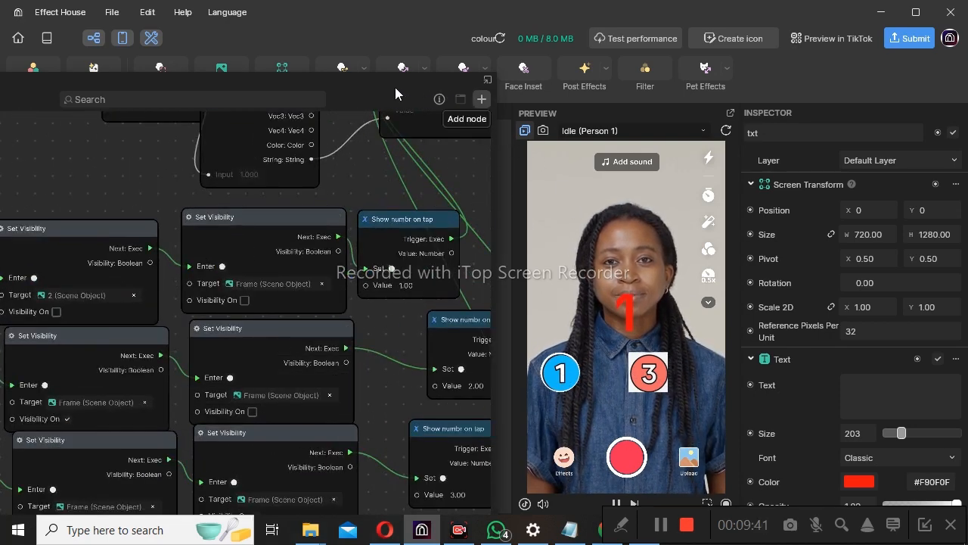
left_click_drag(395, 87, 681, 97)
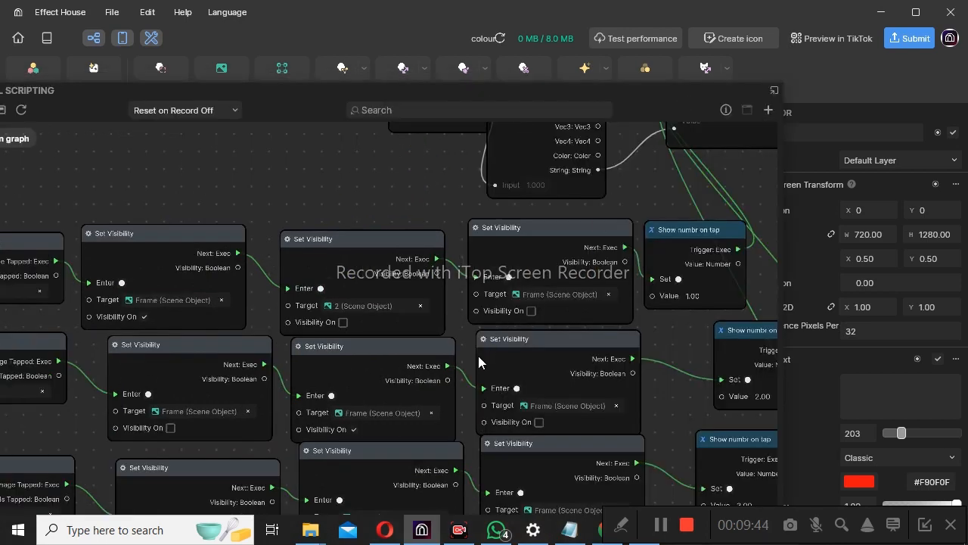
scroll(454, 405, "down", 2)
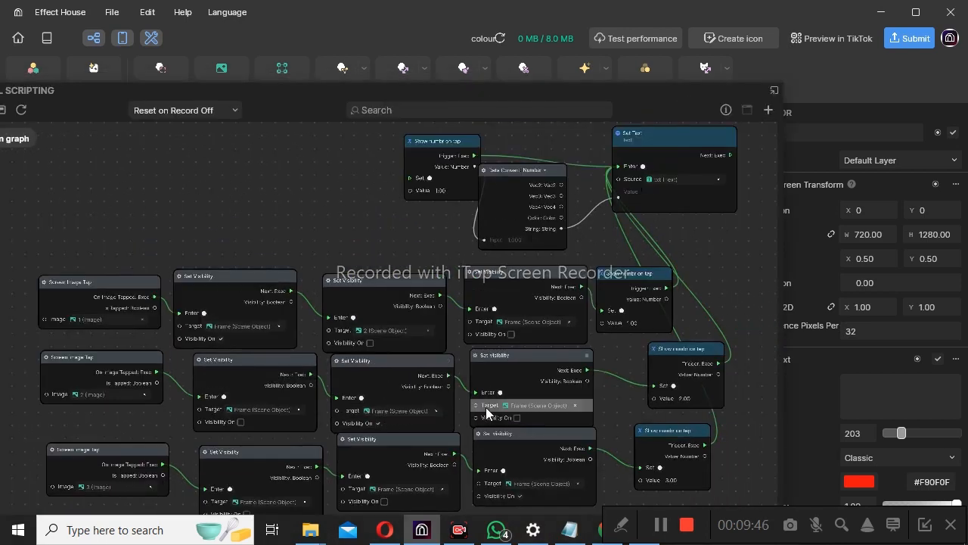
scroll(414, 413, "down", 1)
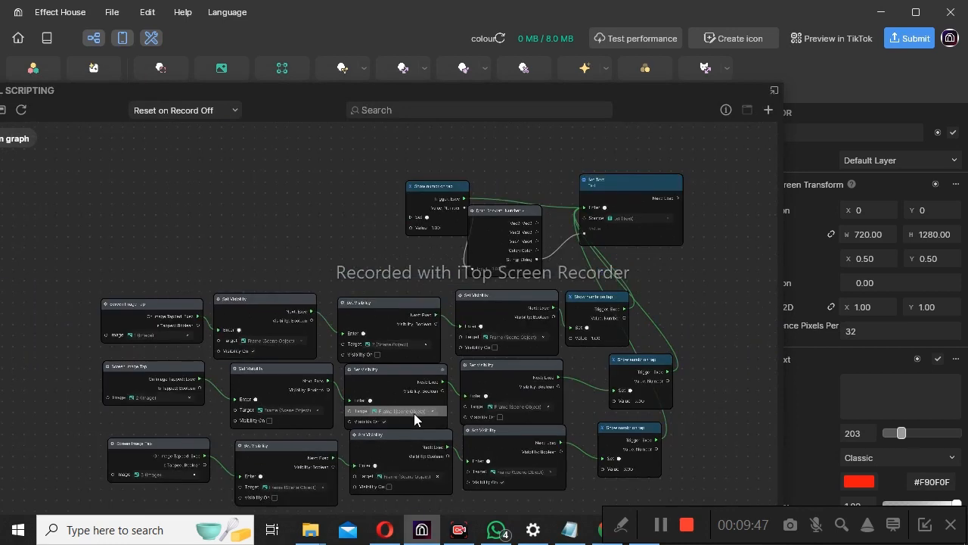
scroll(413, 413, "up", 2)
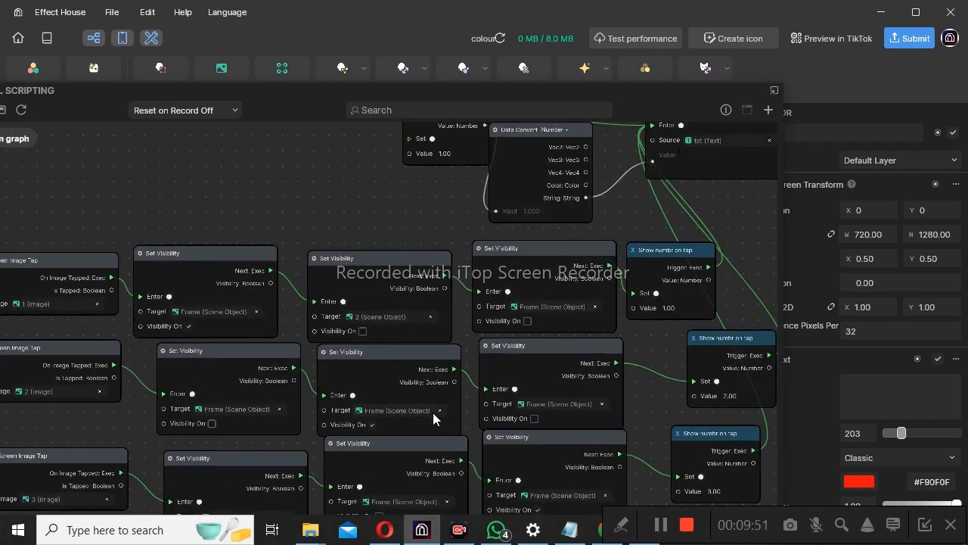
left_click(384, 411)
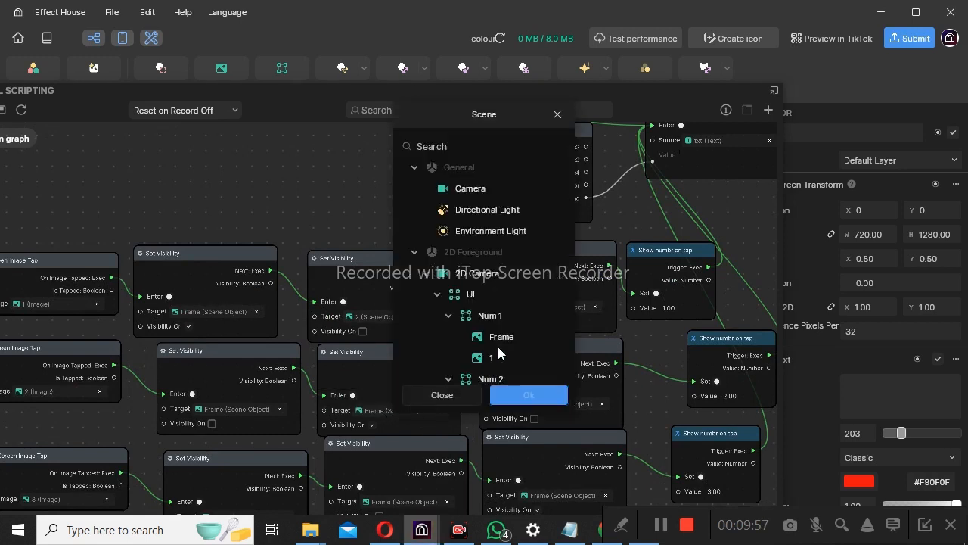
scroll(513, 327, "down", 2)
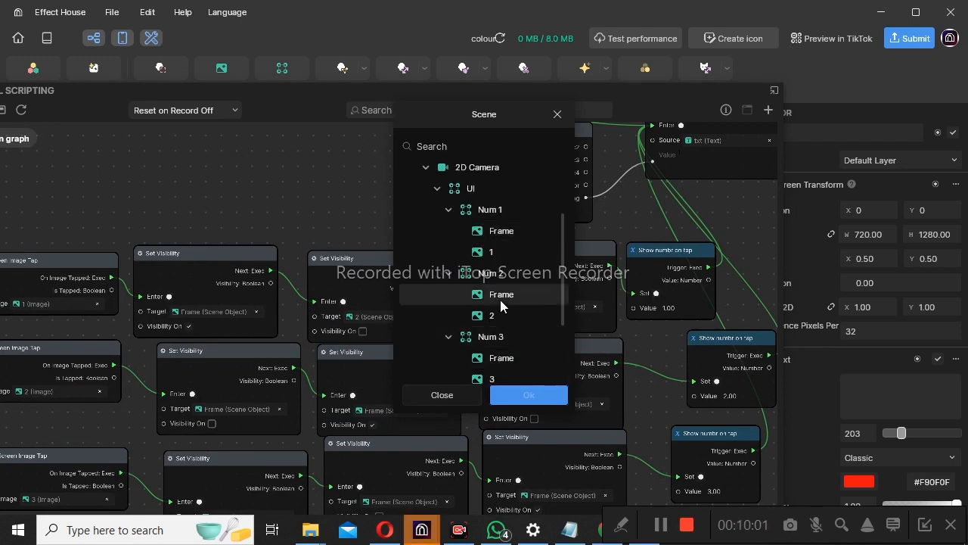
left_click(500, 301)
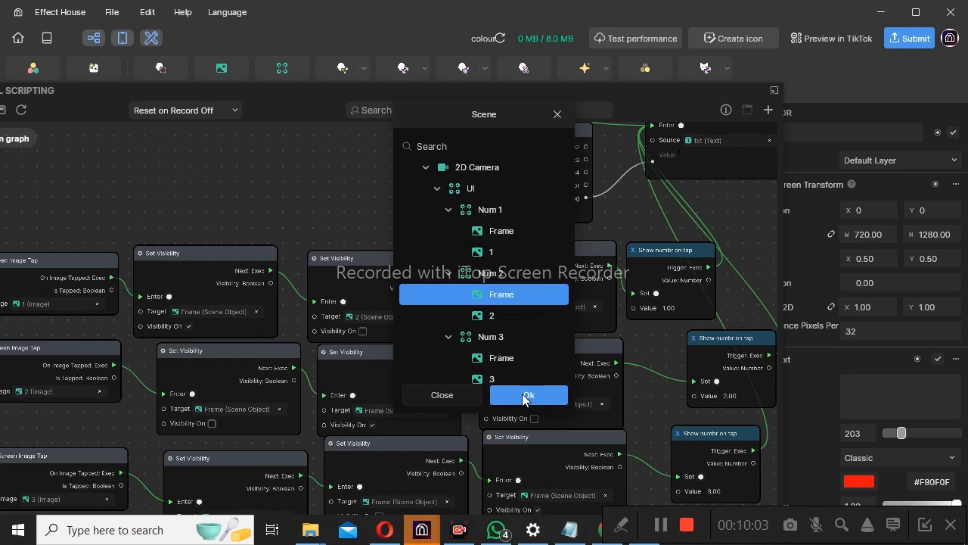
left_click(524, 396)
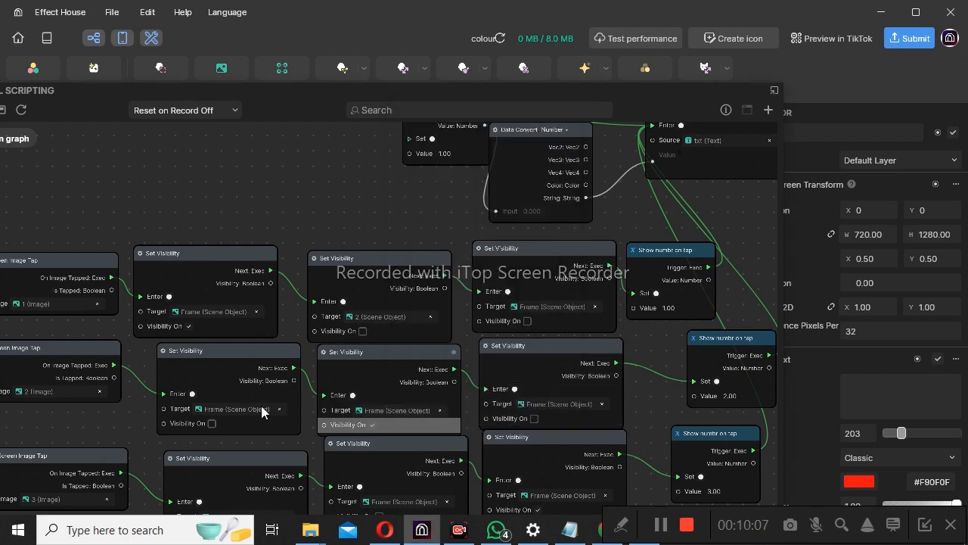
Set the Target of the top row's second Set Visibility node to the Frame under Num 2.
left_click(189, 326)
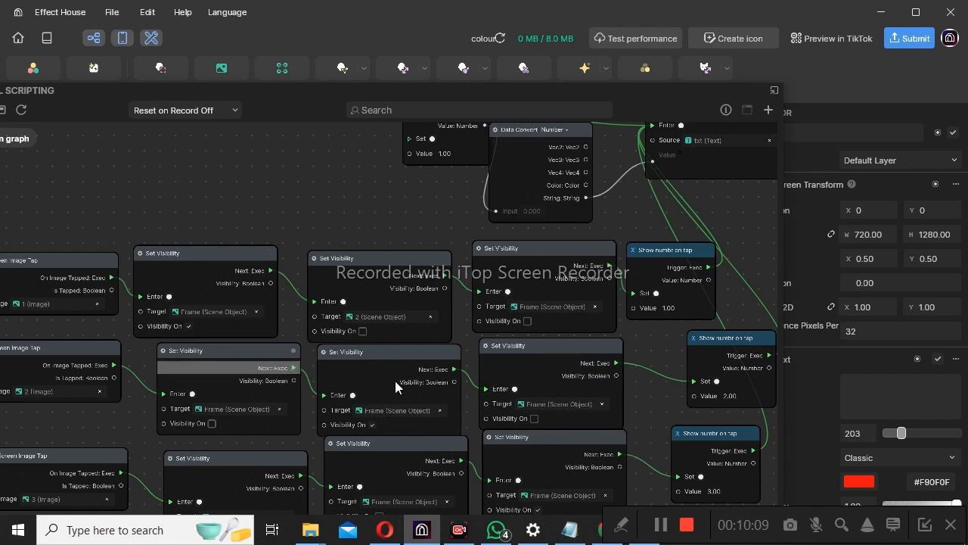
scroll(475, 430, "up", 1)
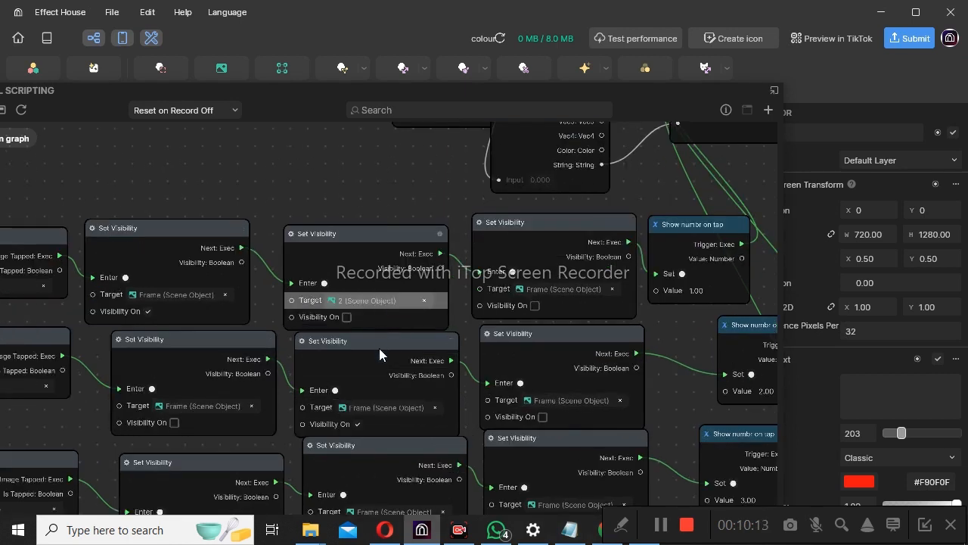
left_click(375, 300)
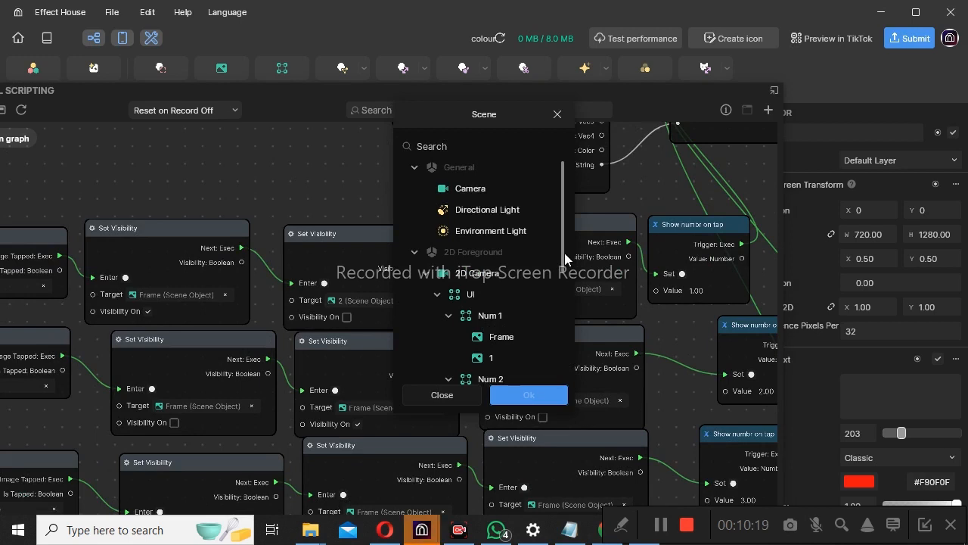
left_click_drag(564, 252, 560, 287)
left_click(497, 338)
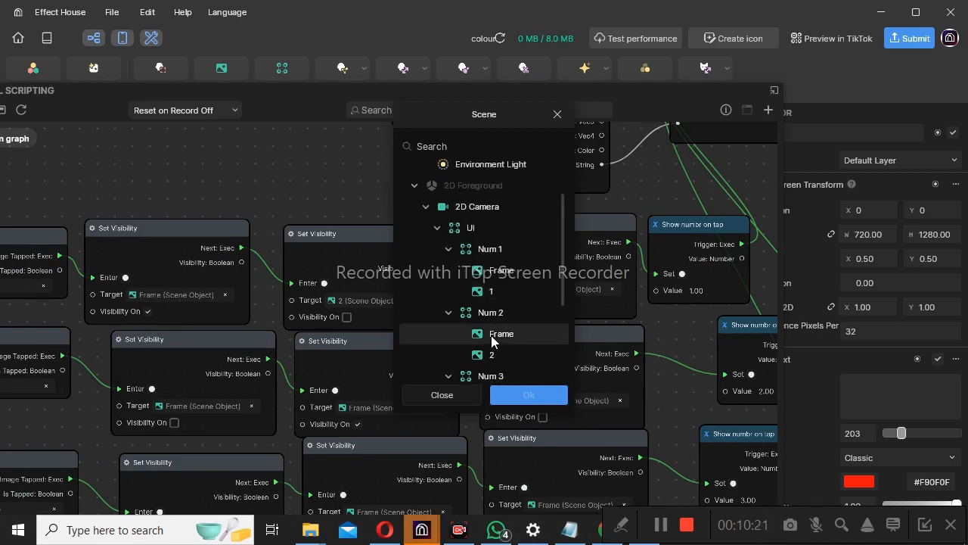
left_click(522, 395)
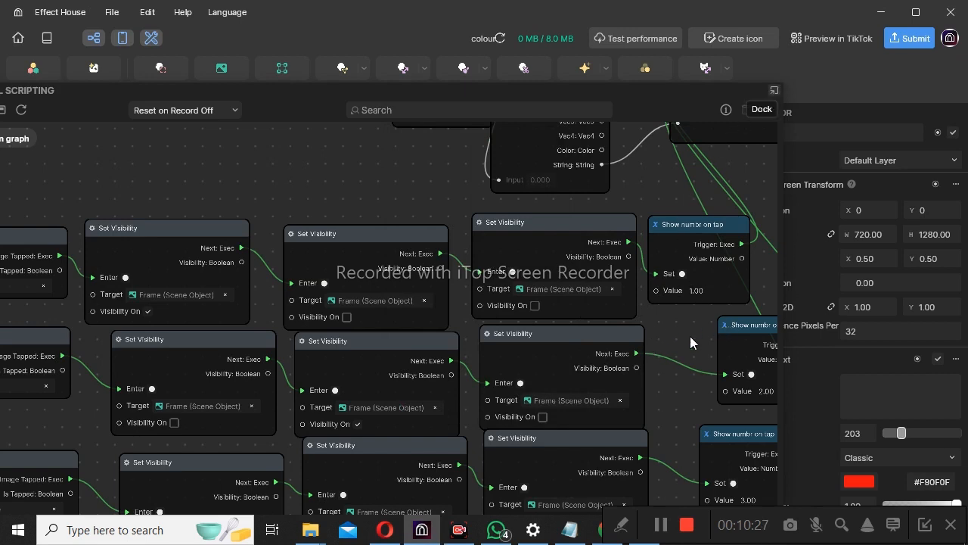
Dock the visual scripting graph and test the effect in the preview by tapping images 1, 2 and 3.
left_click(774, 90)
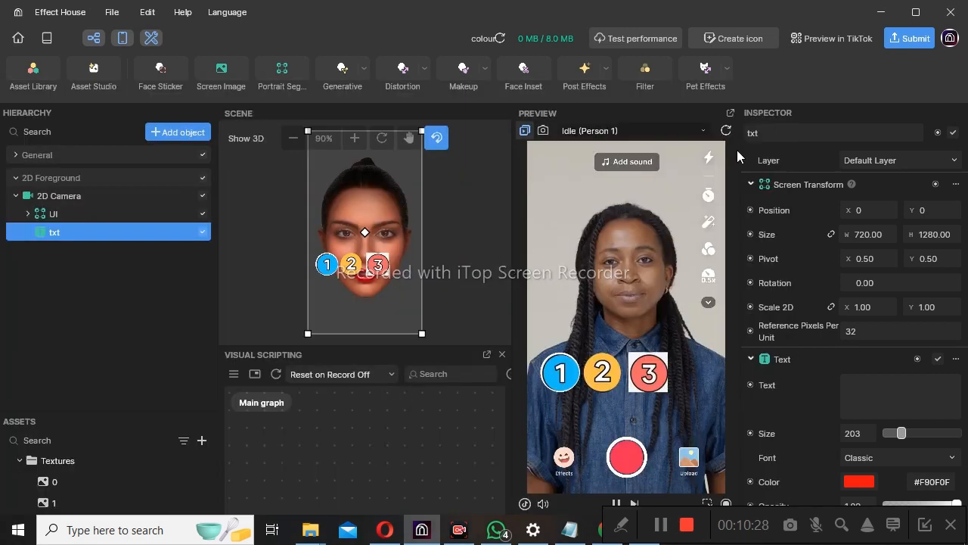
left_click(647, 373)
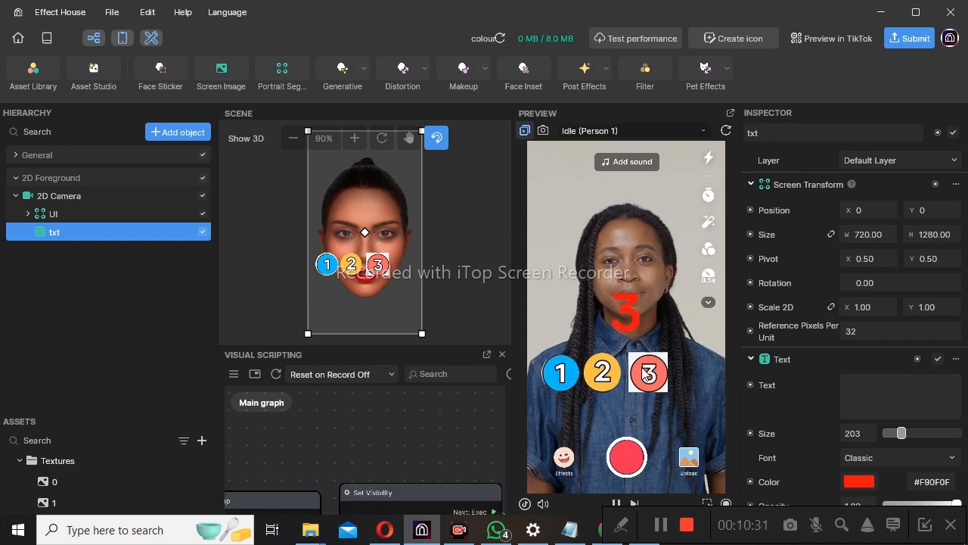
left_click(598, 376)
left_click(572, 382)
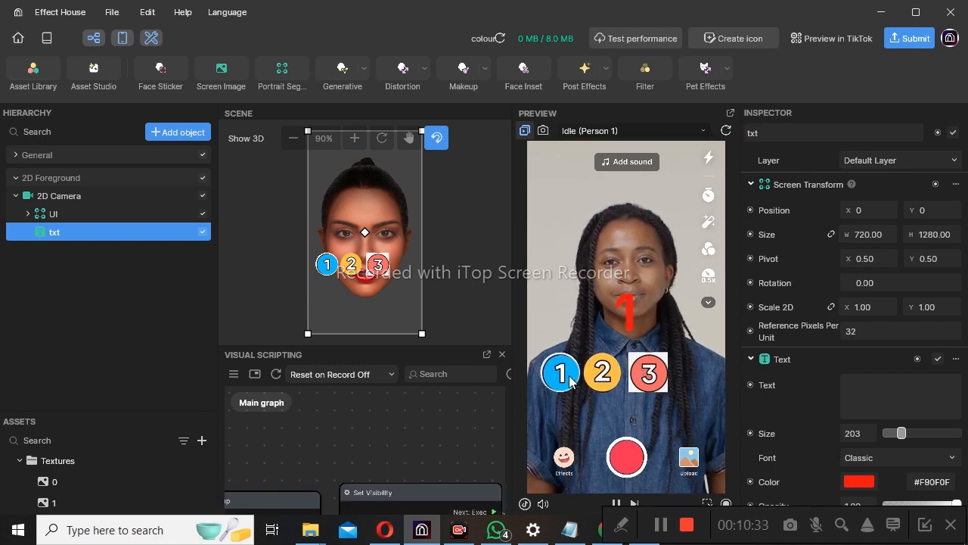
left_click(487, 356)
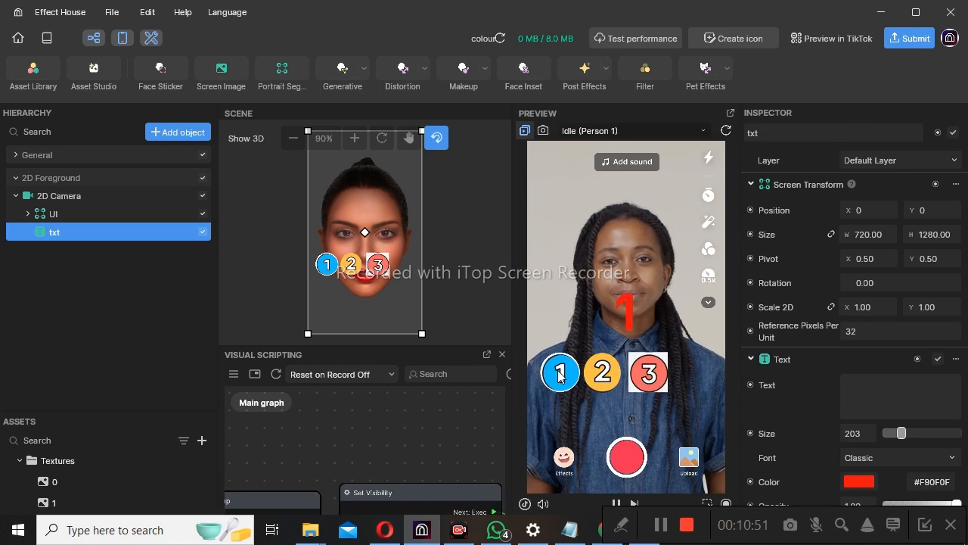
left_click(618, 378)
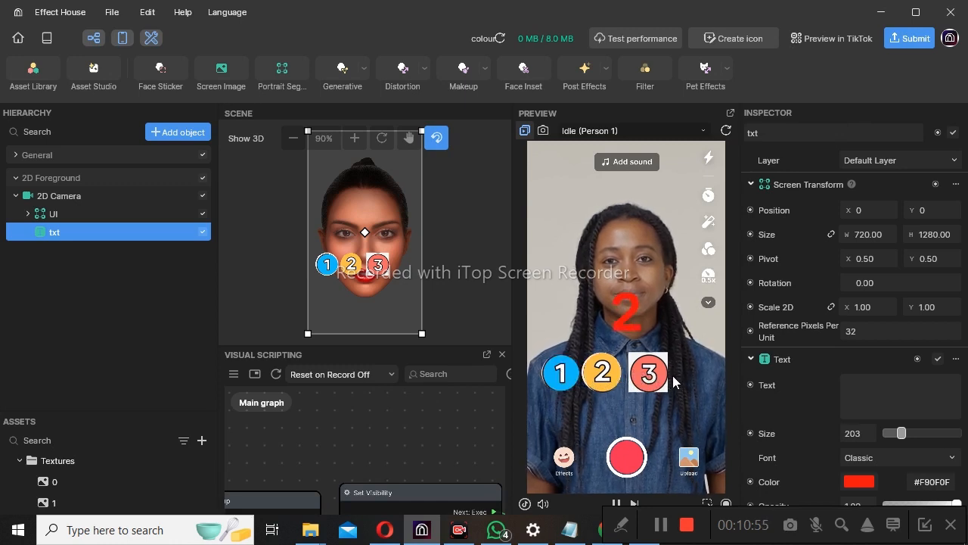
left_click(642, 364)
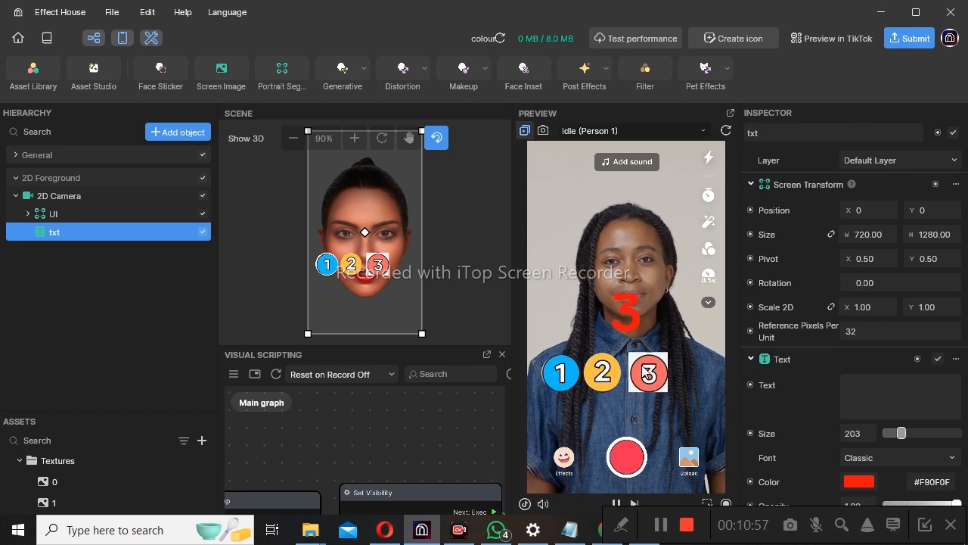
left_click(569, 377)
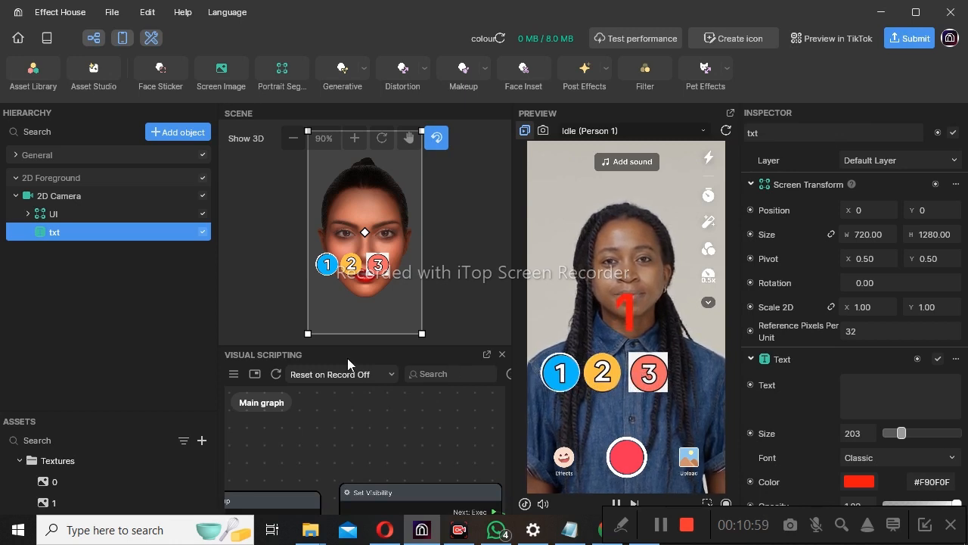